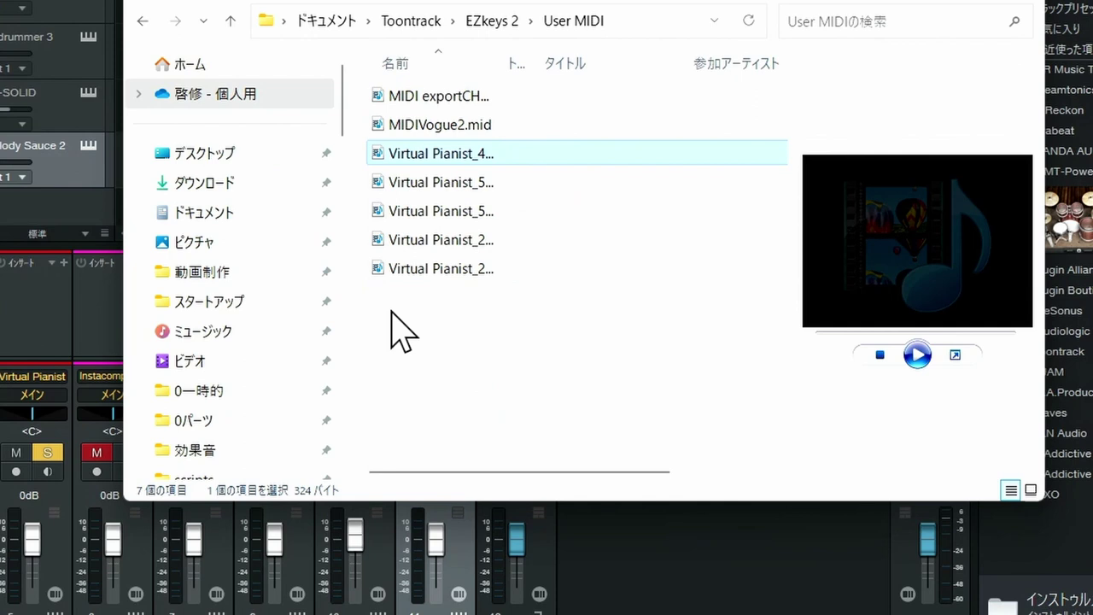
Step: Create a new folder named 8beat inside the EZkeys 2 User MIDI folder
{"action": "right_click", "coordinate": [393, 312]}
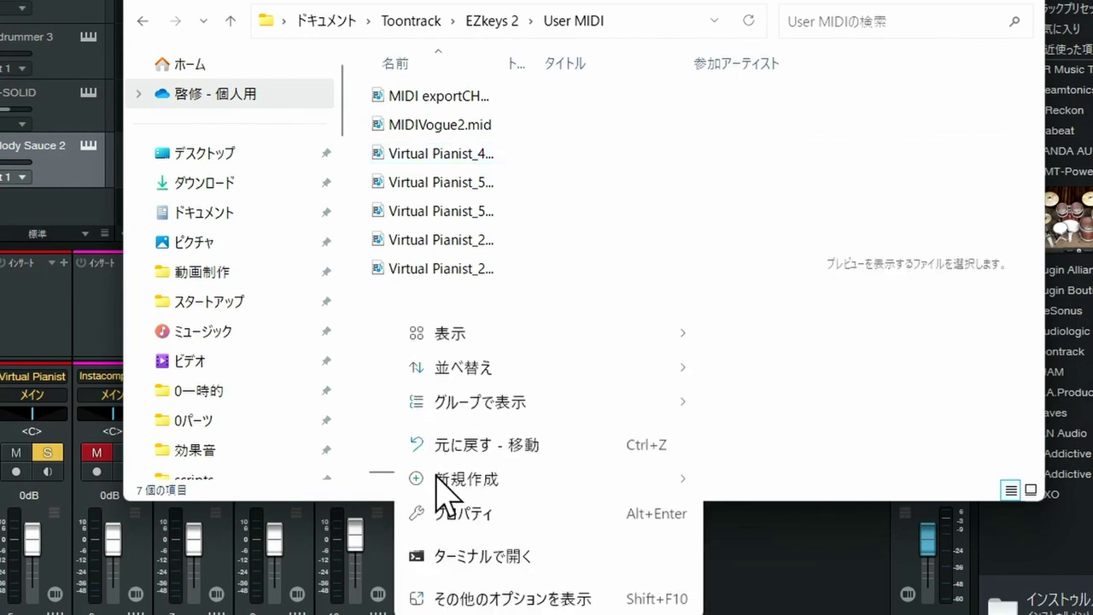
{"action": "mouse_move", "coordinate": [437, 478]}
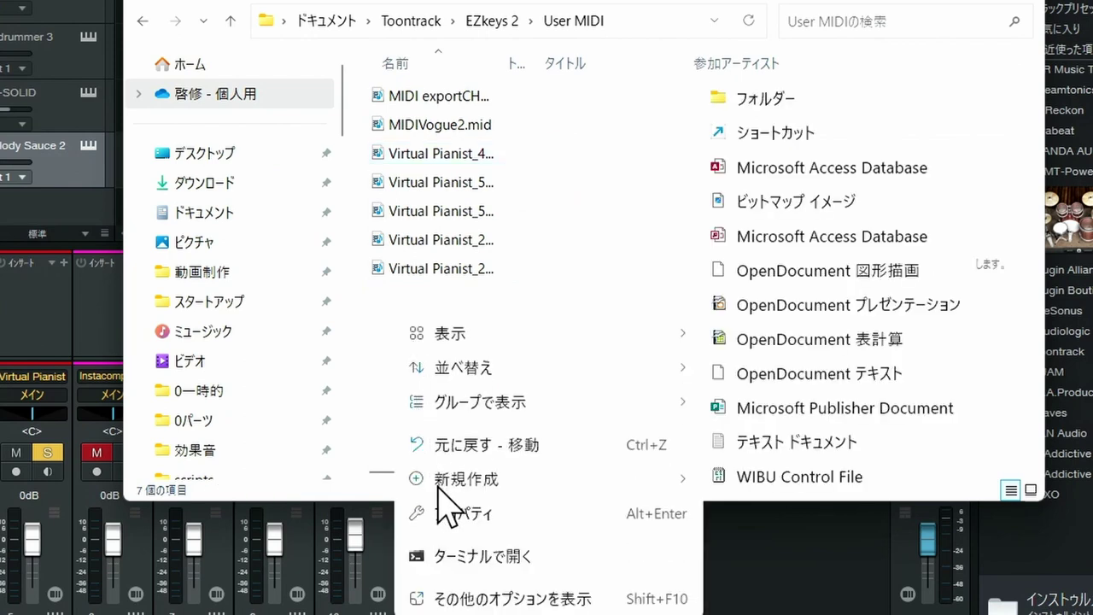
{"action": "left_click", "coordinate": [768, 99]}
{"action": "type", "text": "8"}
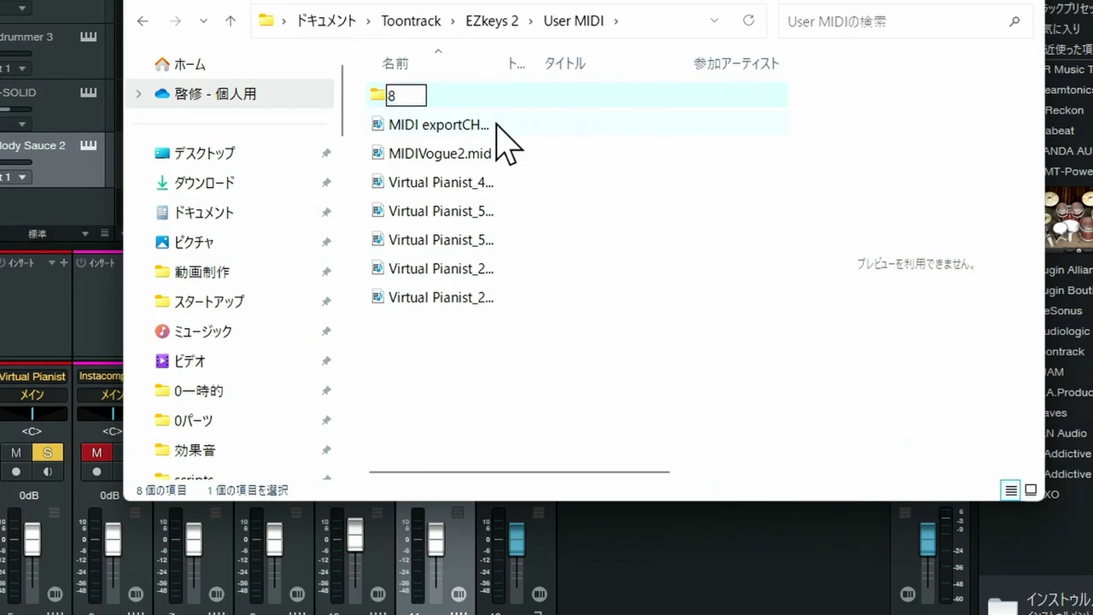
{"action": "type", "text": "beat"}
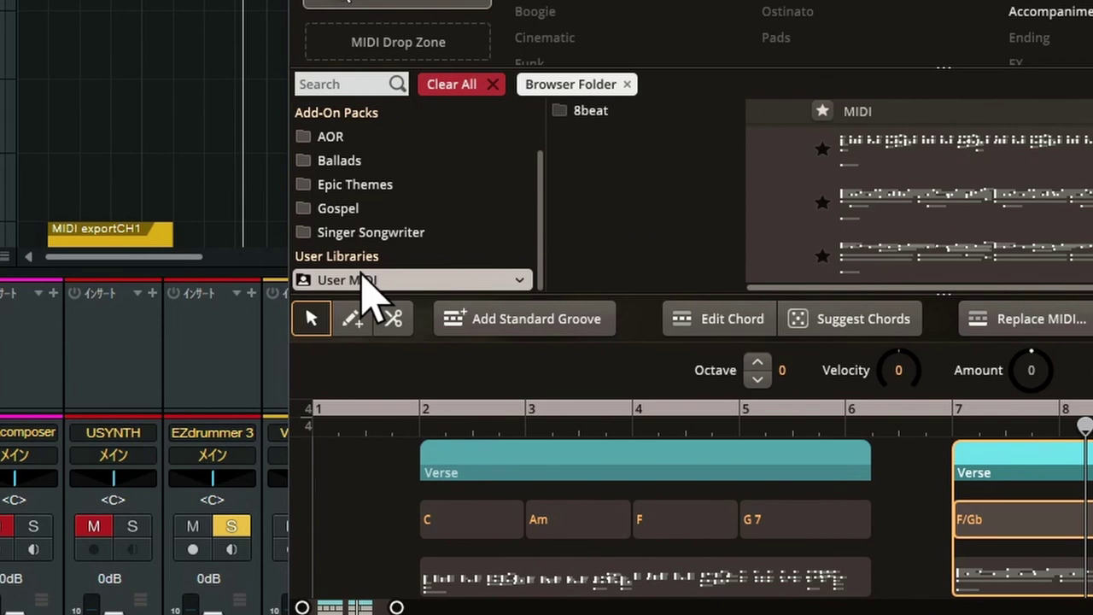
Step: In EZkeys 2, sync the User MIDI library's file changes and open its 8beat folder
{"action": "right_click", "coordinate": [362, 272]}
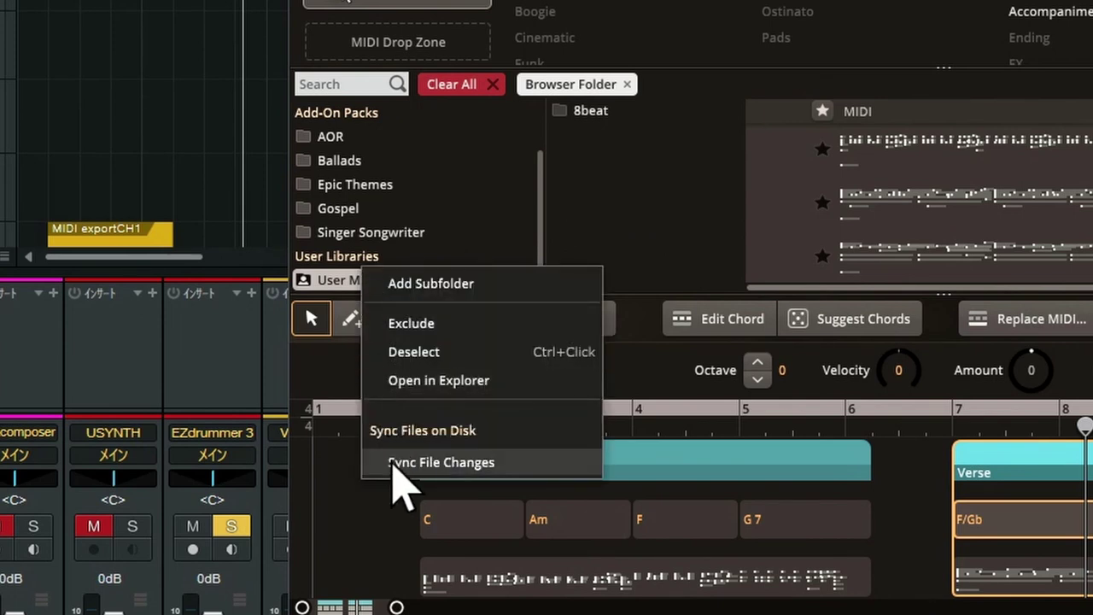
{"action": "left_click", "coordinate": [393, 466]}
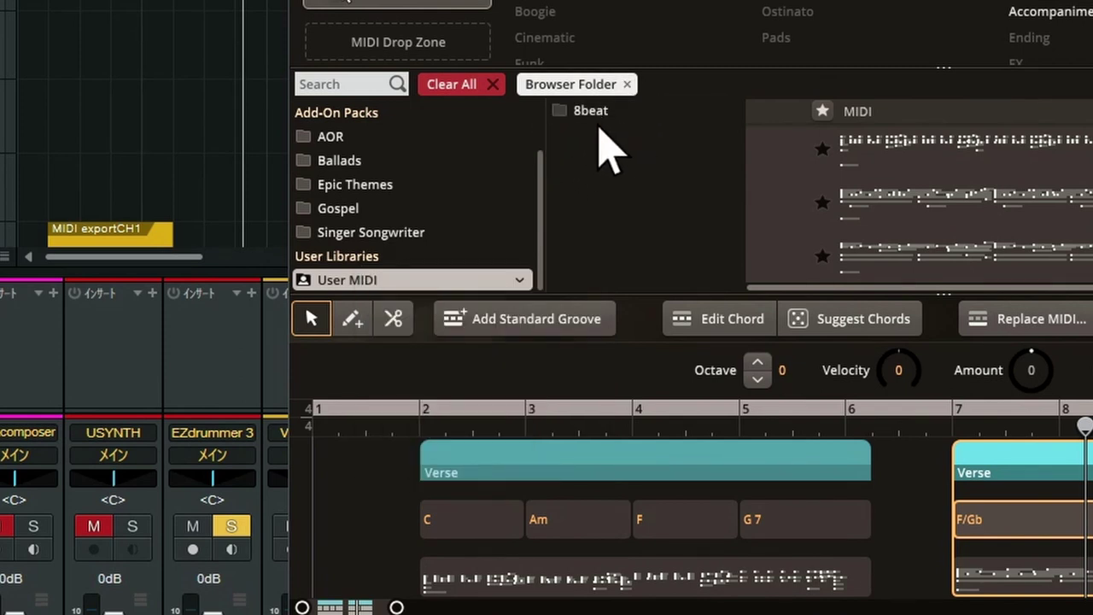
{"action": "double_click", "coordinate": [597, 119]}
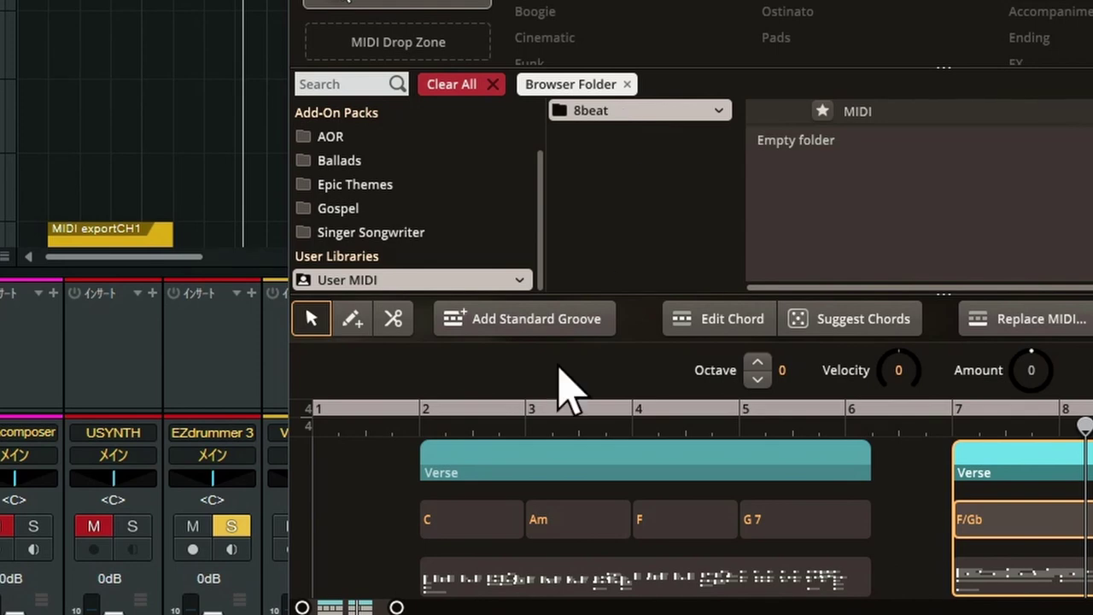
{"action": "left_click", "coordinate": [512, 613]}
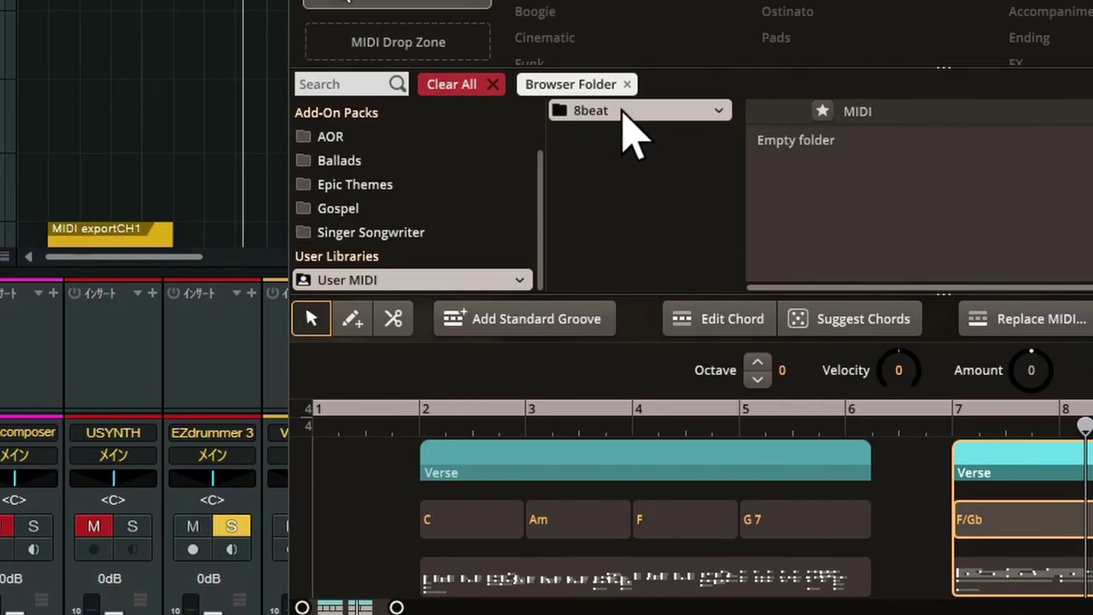
Step: Add a subfolder to the 8beat folder and name it Swing
{"action": "right_click", "coordinate": [627, 128]}
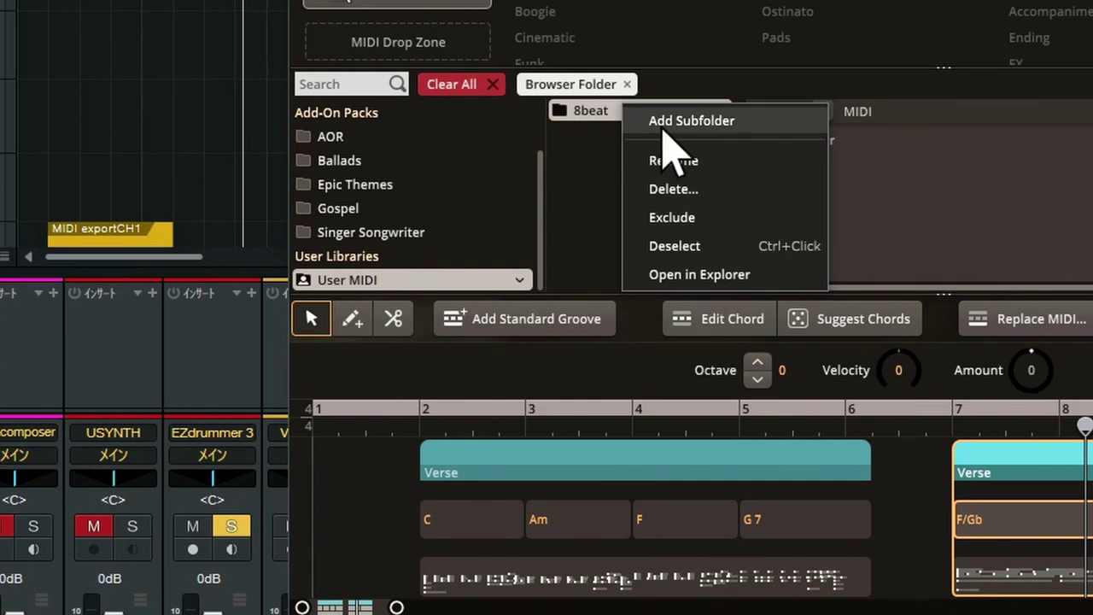
{"action": "left_click", "coordinate": [664, 126]}
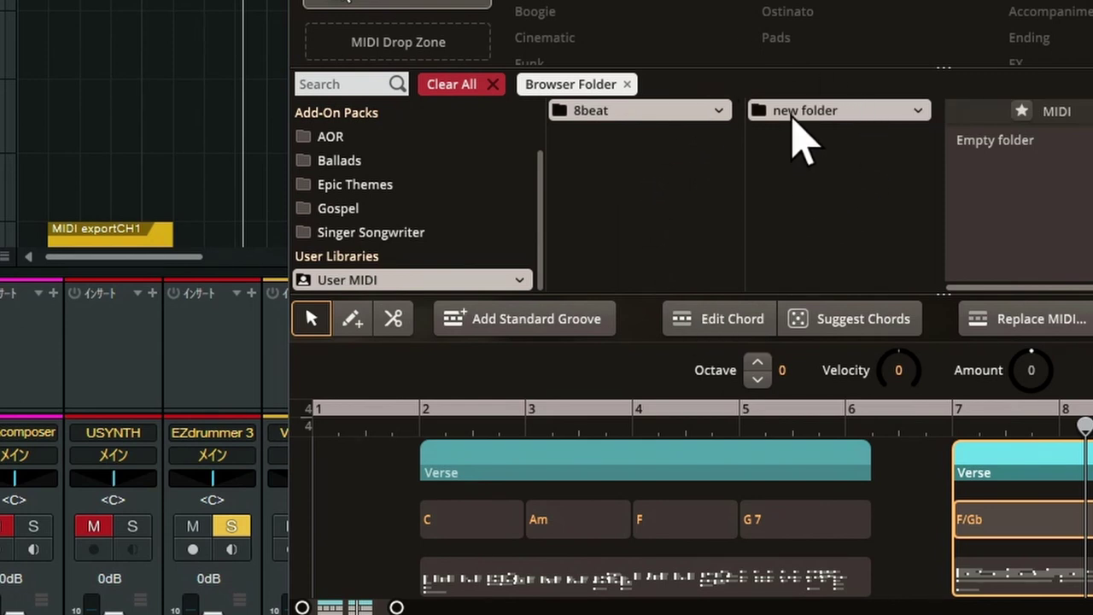
{"action": "right_click", "coordinate": [796, 120]}
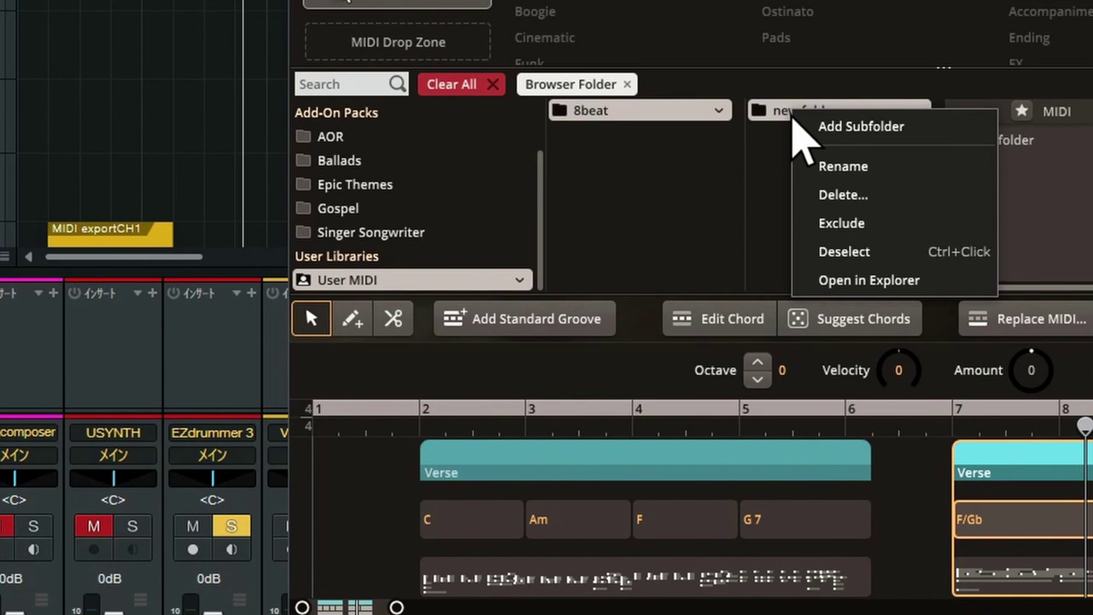
{"action": "left_click", "coordinate": [813, 163]}
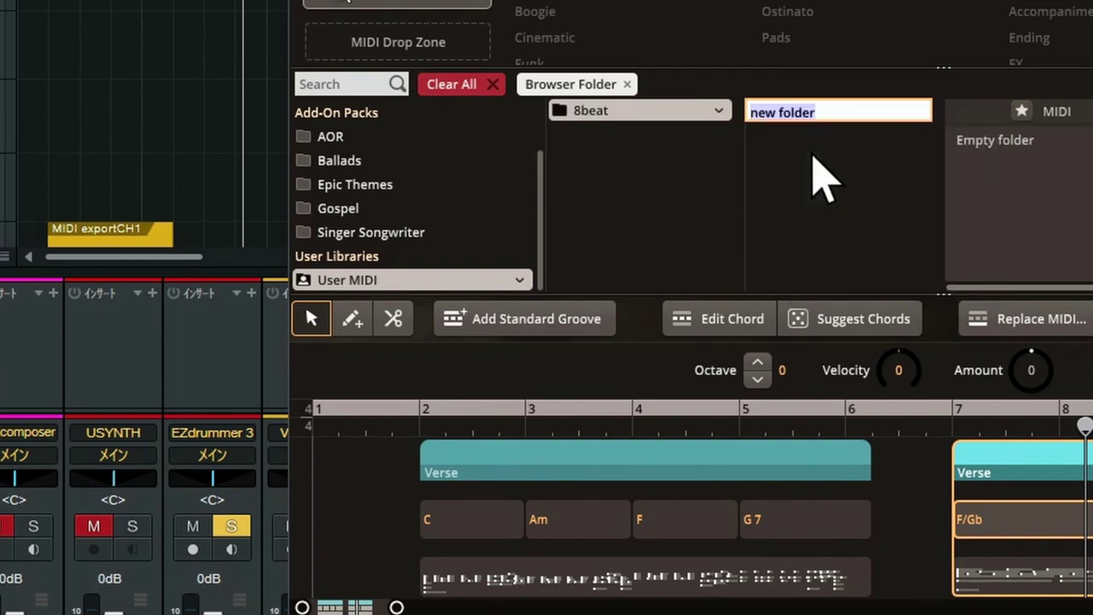
{"action": "type", "text": "Swing"}
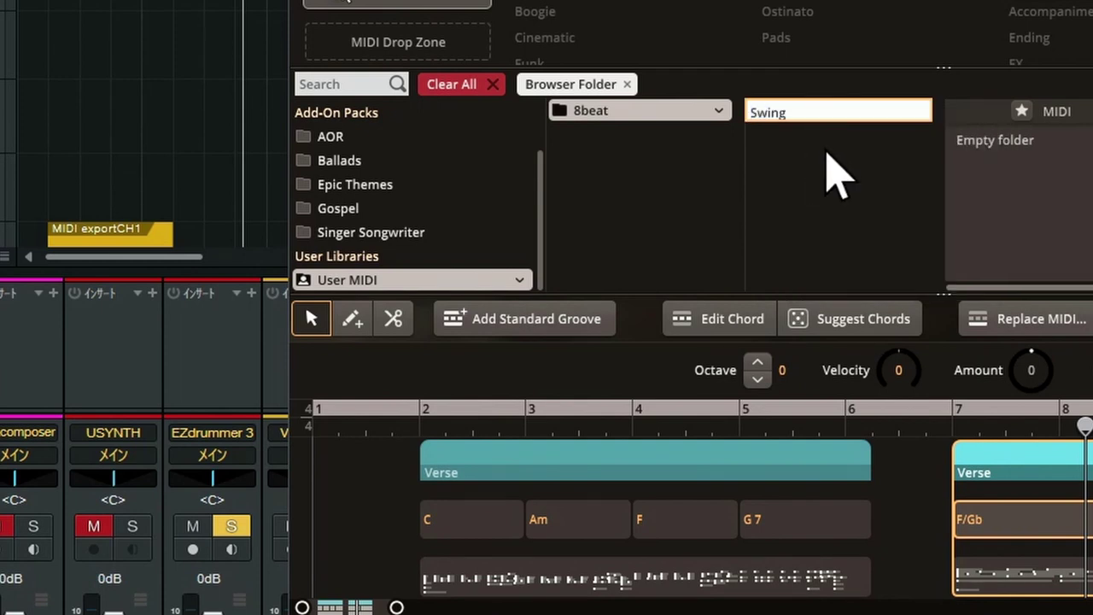
{"action": "key", "text": "Return"}
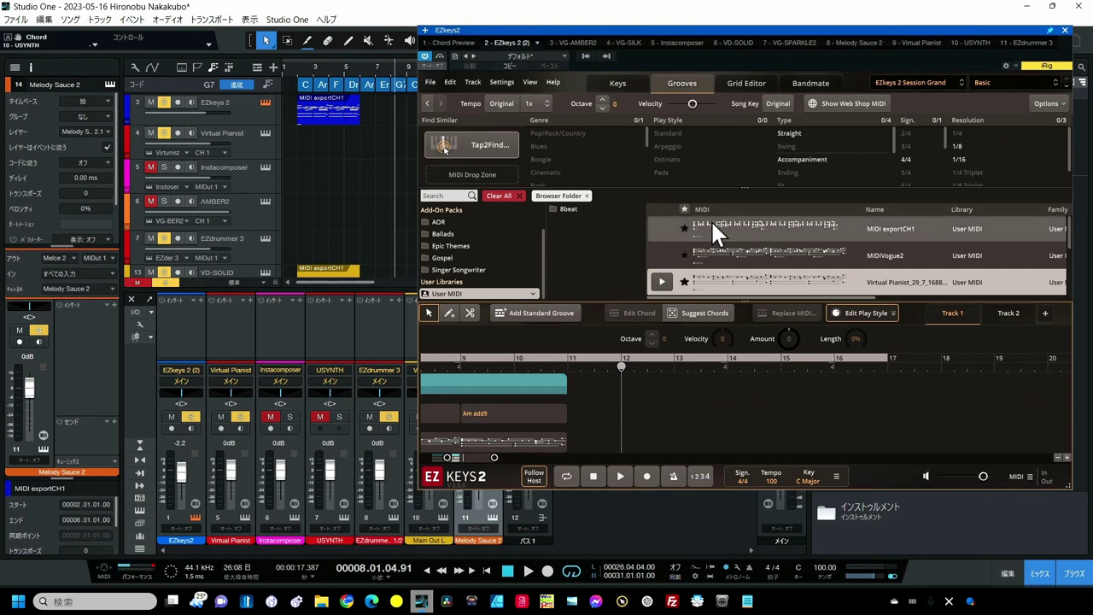
Step: Copy the MIDI exportCH1 groove from the User MIDI library and paste it at the playhead on bar 12
{"action": "left_click", "coordinate": [579, 209]}
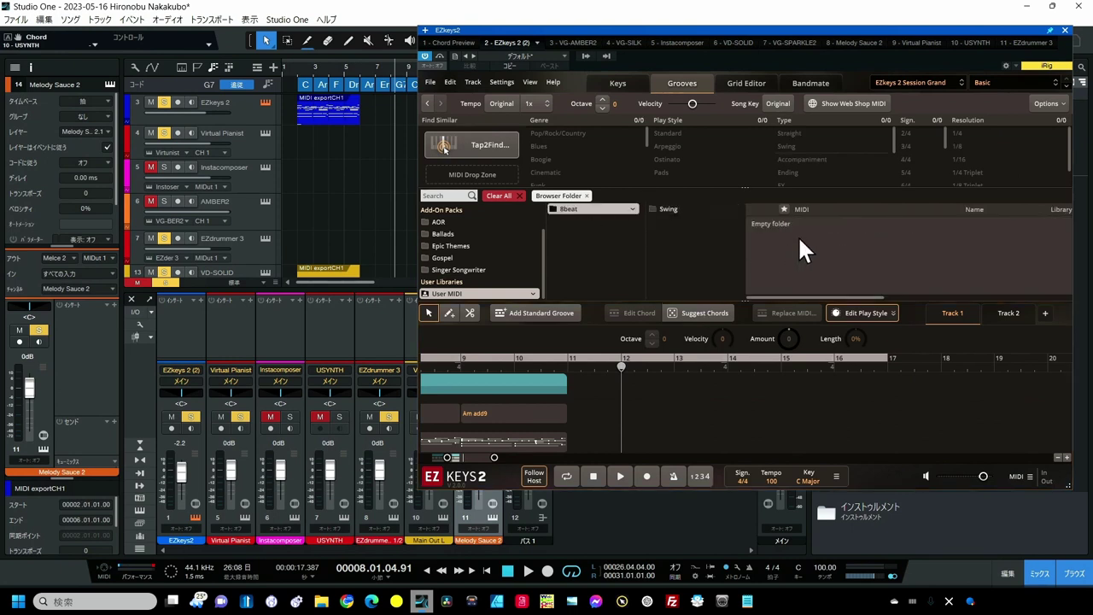
{"action": "left_click", "coordinate": [501, 291]}
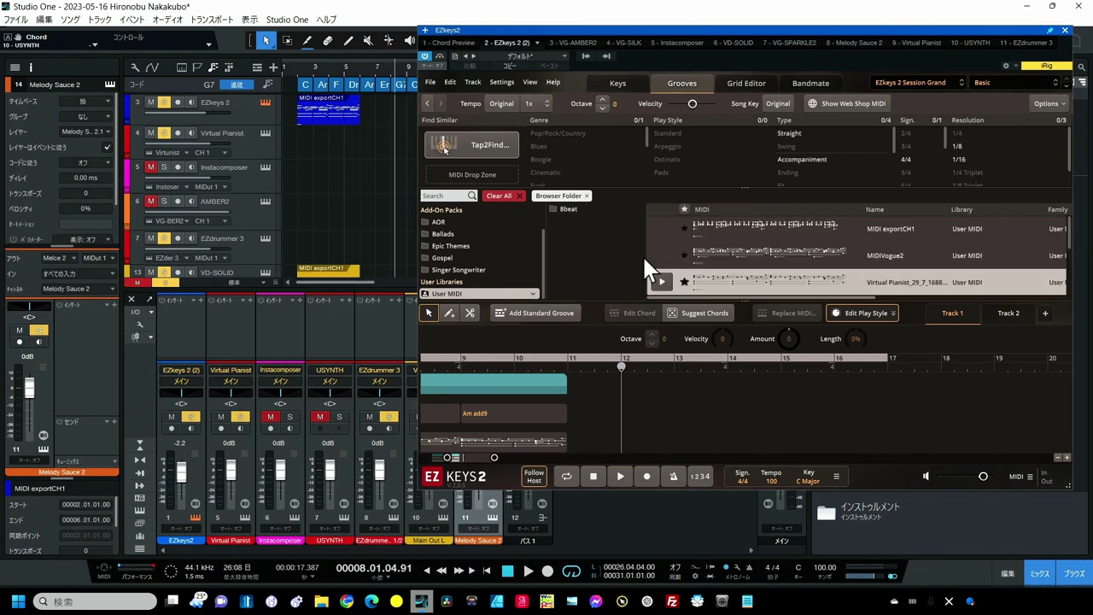
{"action": "right_click", "coordinate": [747, 226]}
{"action": "left_click", "coordinate": [773, 229]}
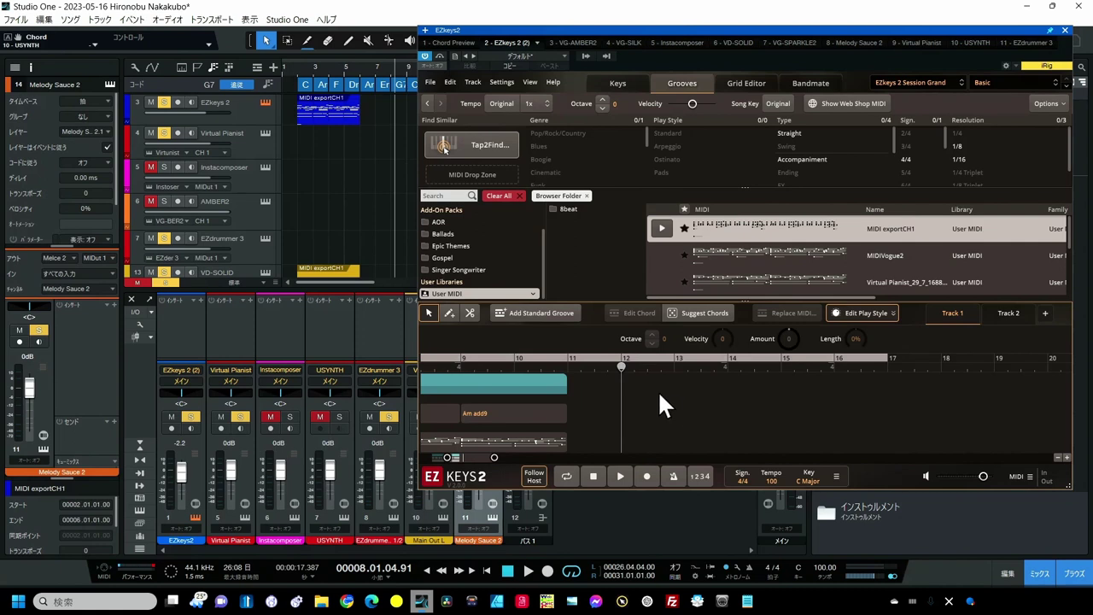
{"action": "right_click", "coordinate": [622, 406]}
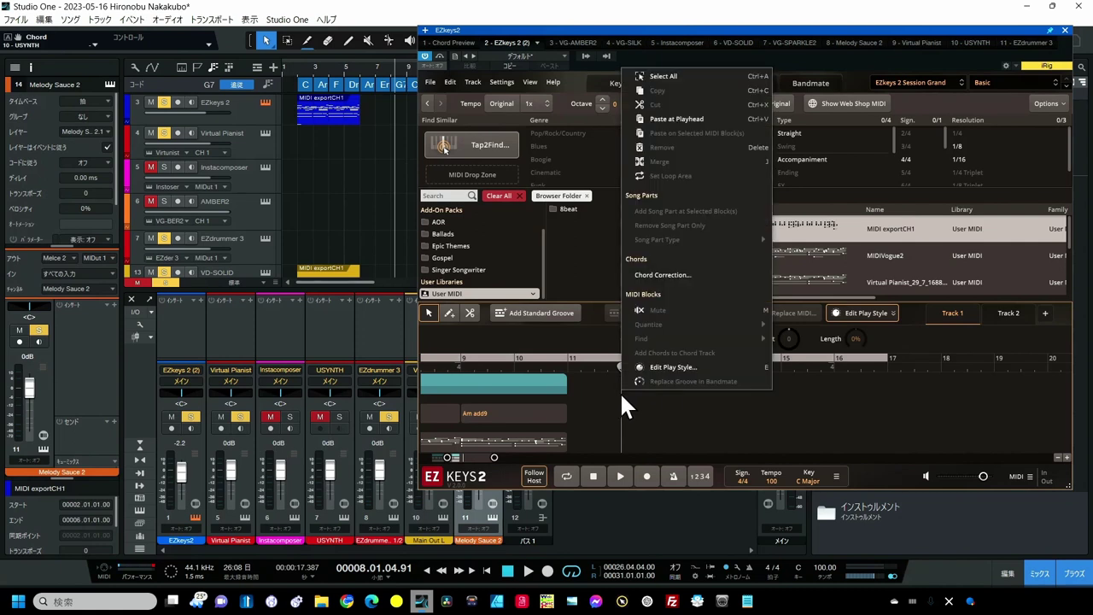
{"action": "key", "text": "ctrl+v"}
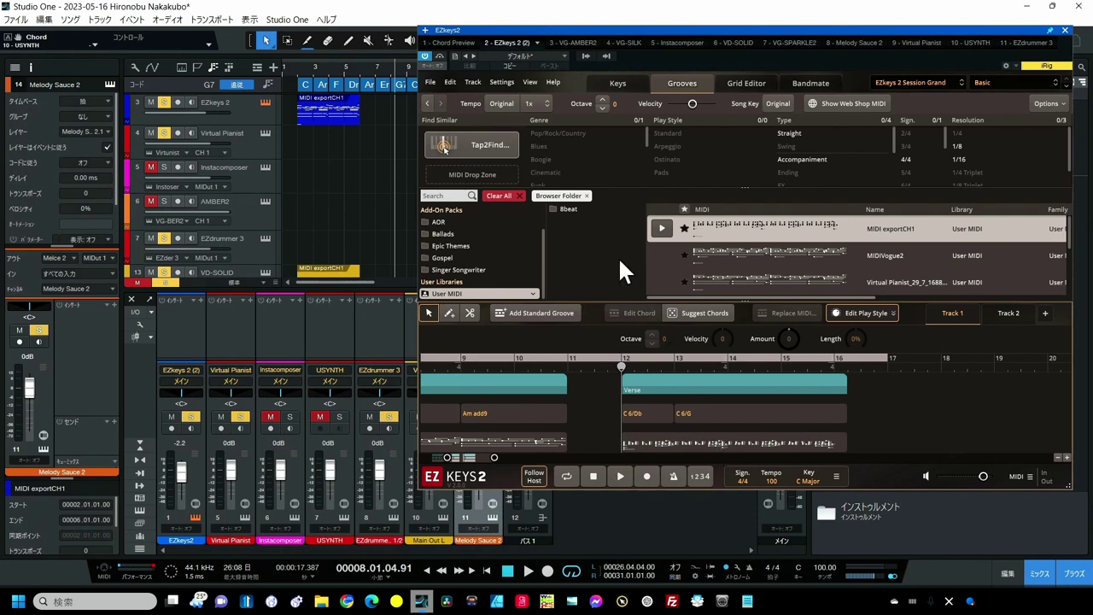
Step: Save the pasted MIDI block at bar 12 into the Swing subfolder of 8beat in the groove browser
{"action": "left_click", "coordinate": [571, 214]}
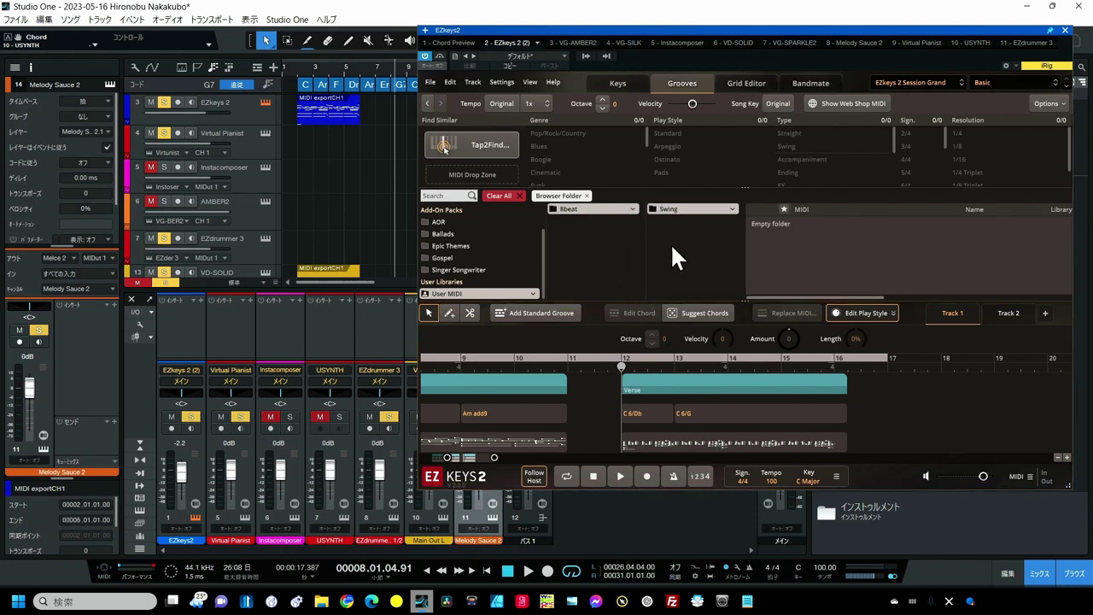
{"action": "left_click", "coordinate": [685, 442]}
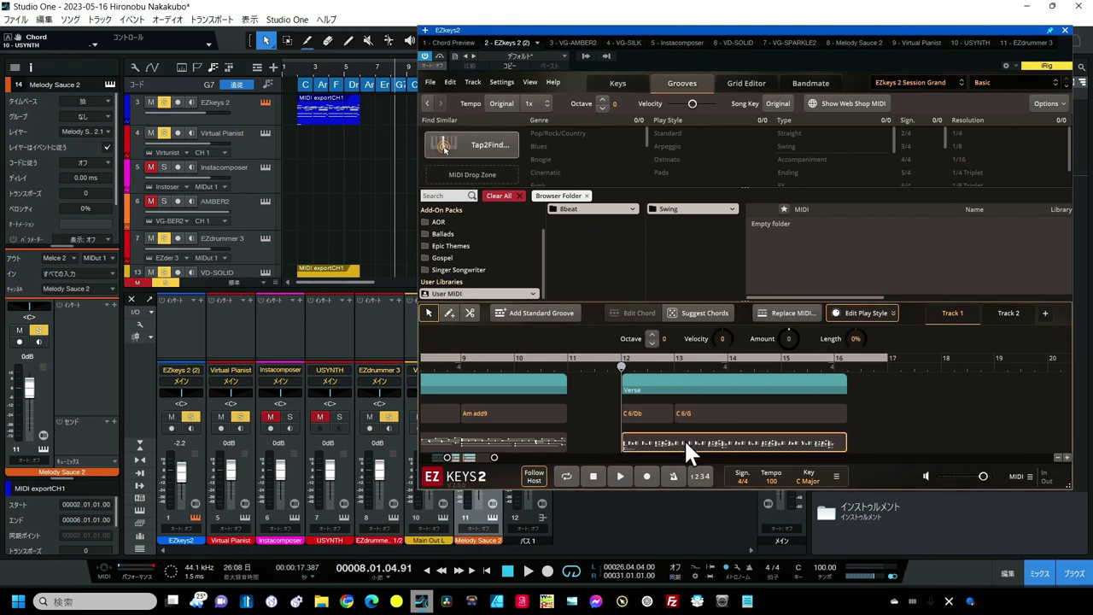
{"action": "left_click_drag", "start_coordinate": [684, 439], "coordinate": [773, 232]}
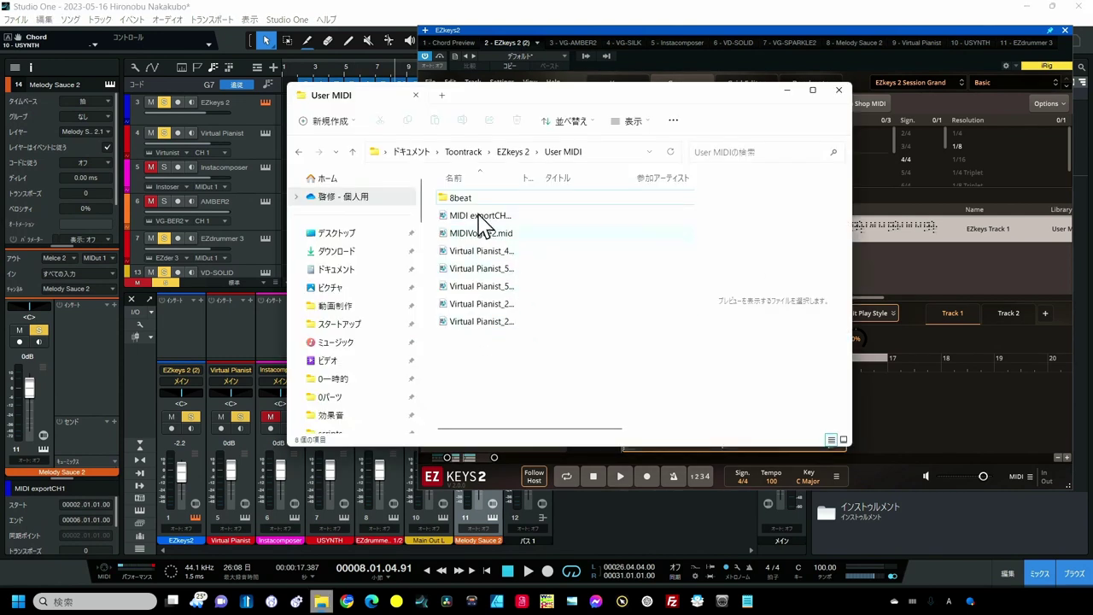
Step: In File Explorer, open 8beat and its Swing subfolder and inspect the saved MIDI file
{"action": "double_click", "coordinate": [469, 201]}
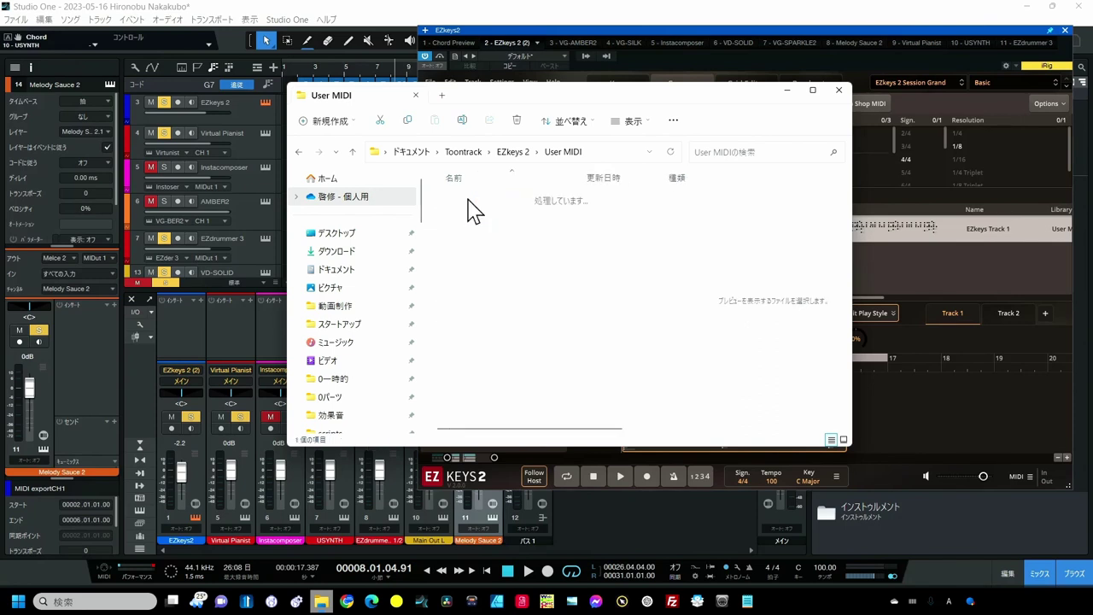
{"action": "double_click", "coordinate": [468, 202]}
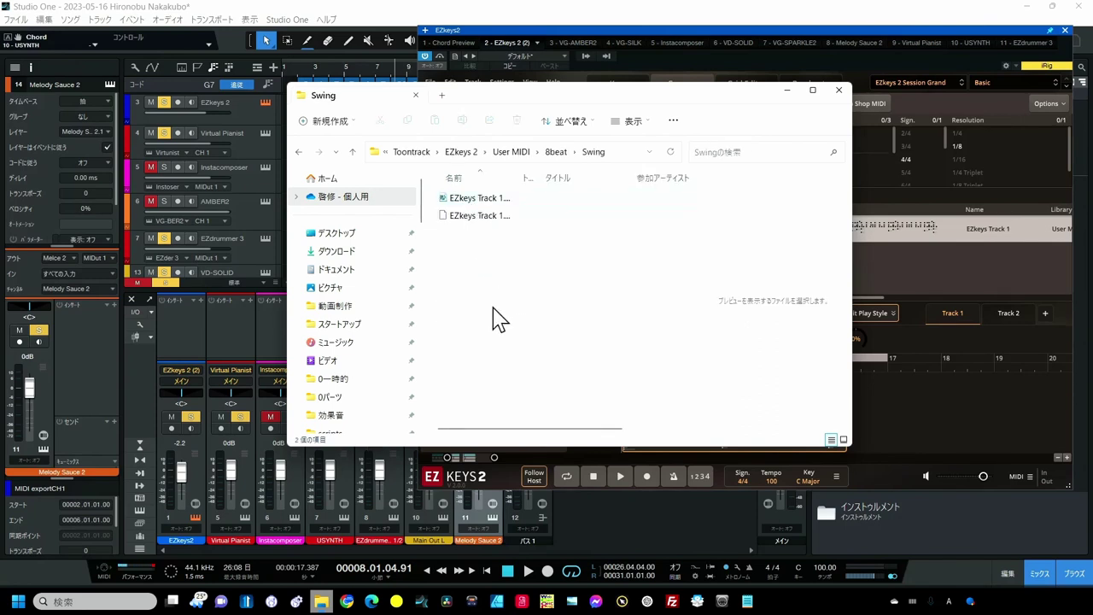
{"action": "left_click", "coordinate": [472, 200]}
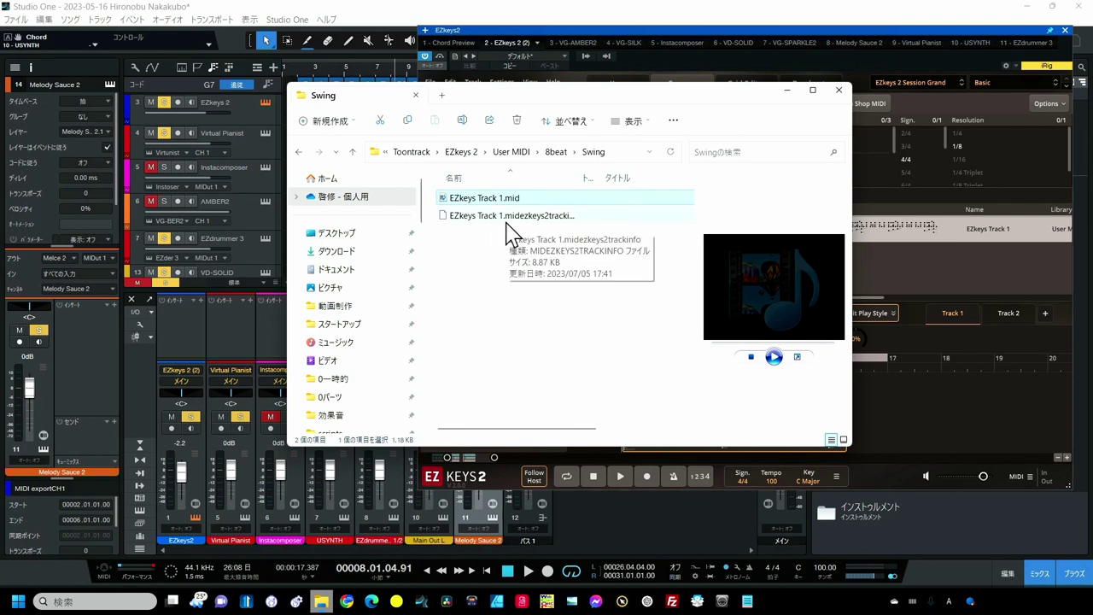
Step: Return to EZkeys 2 and rename the saved groove in the Swing folder to EZkeysABC
{"action": "left_click", "coordinate": [924, 273]}
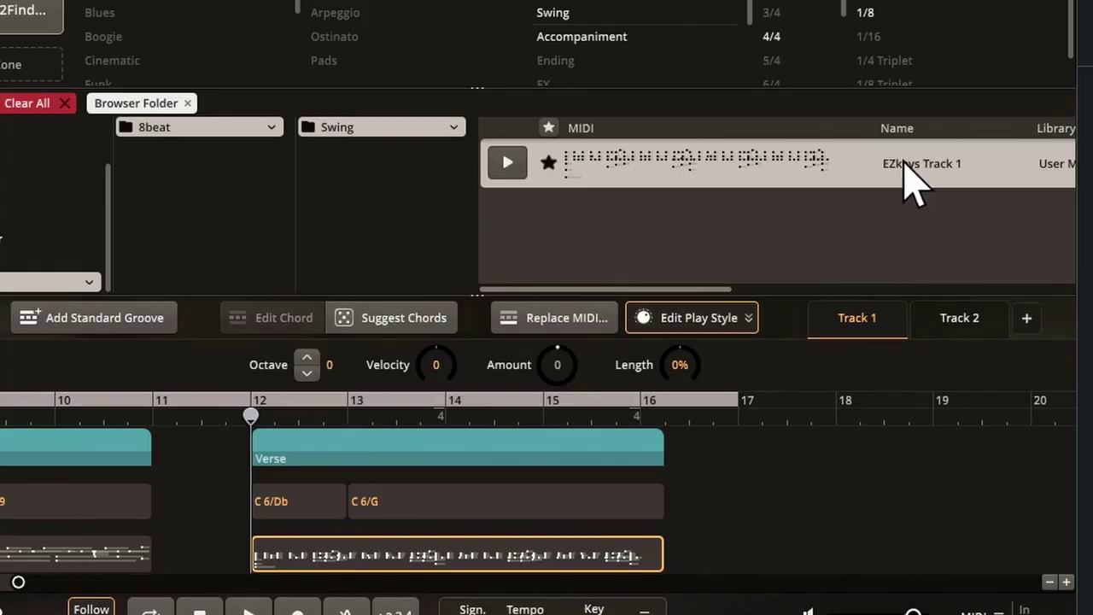
{"action": "right_click", "coordinate": [978, 228]}
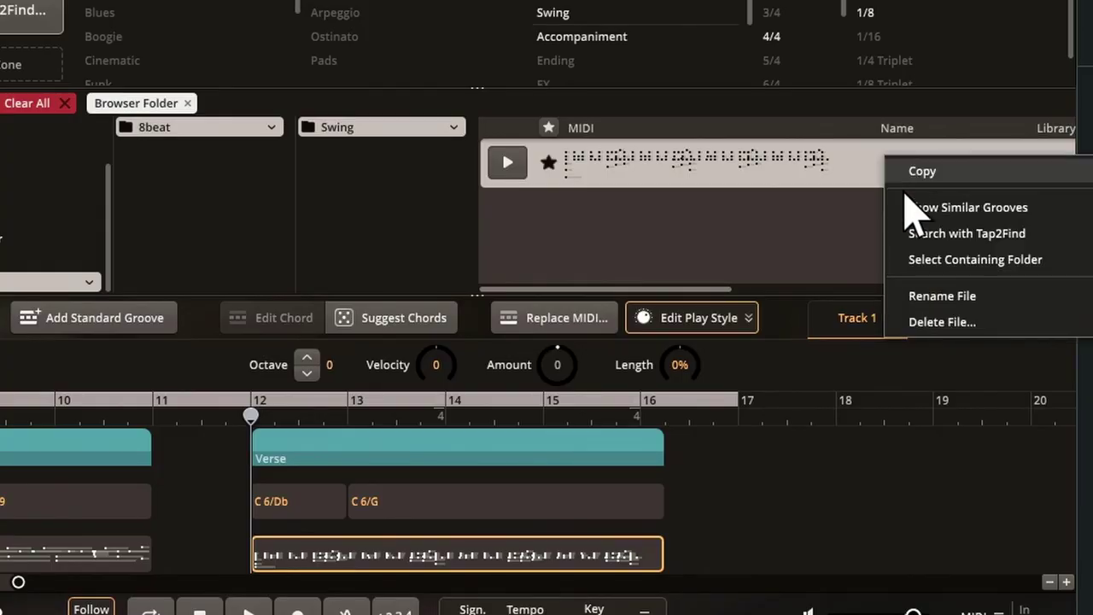
{"action": "left_click", "coordinate": [907, 297]}
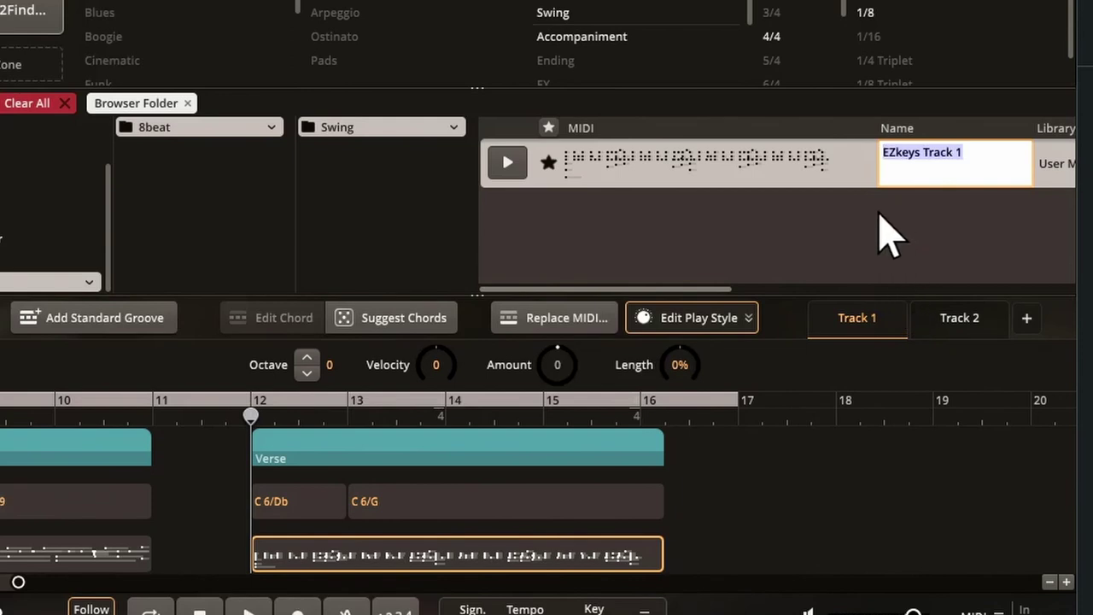
{"action": "left_click", "coordinate": [934, 175]}
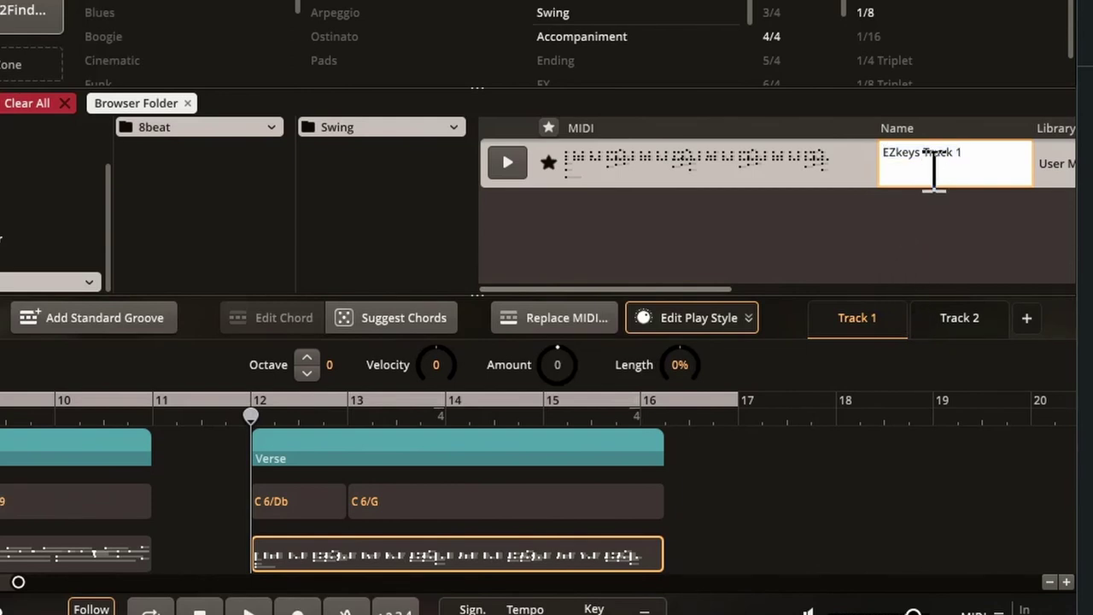
{"action": "left_click_drag", "start_coordinate": [922, 155], "coordinate": [1000, 158]}
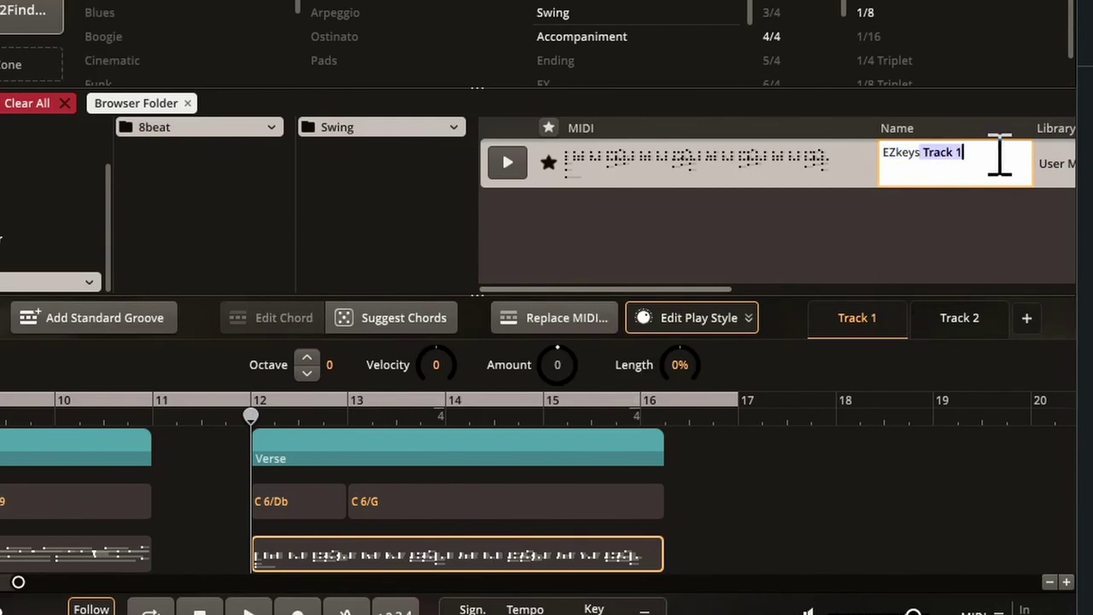
{"action": "type", "text": "ABC"}
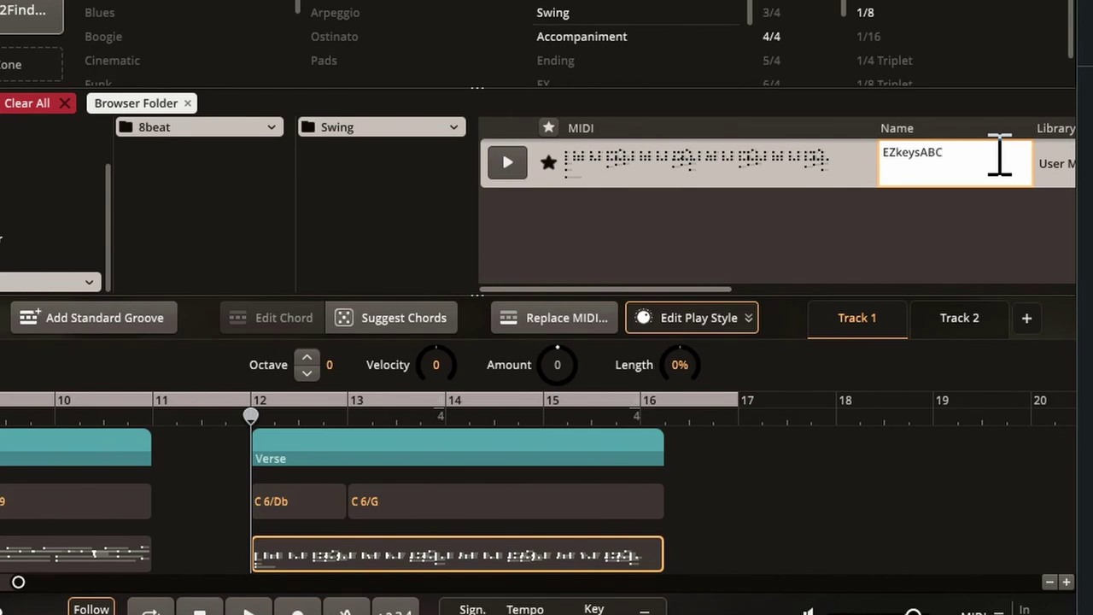
{"action": "key", "text": "Return"}
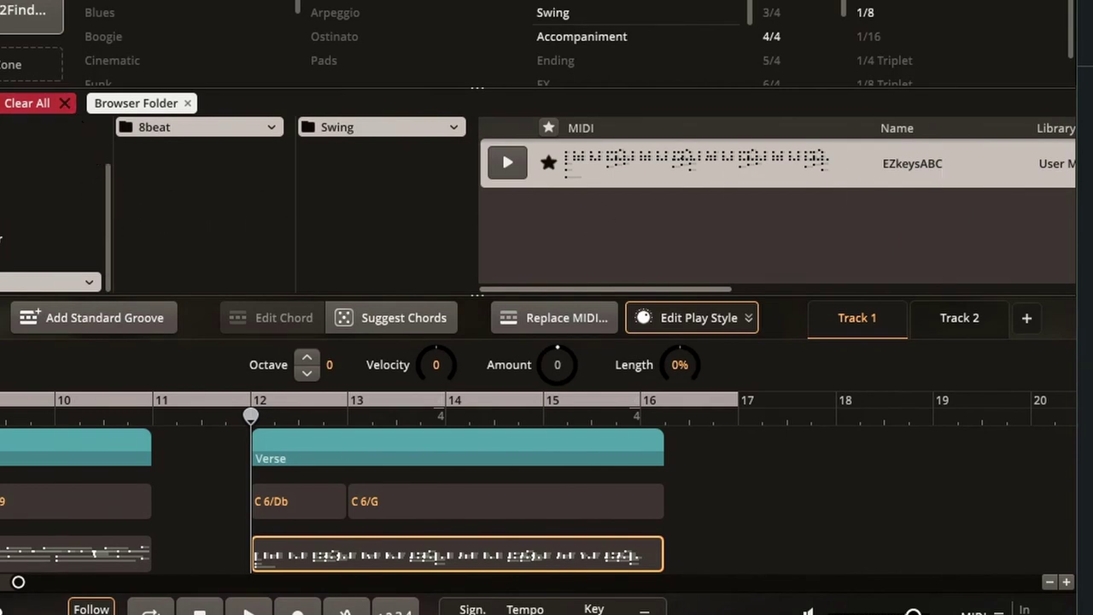
Step: Clear all active filters in the groove browser and search the whole library for "ABC"
{"action": "left_click", "coordinate": [2, 103]}
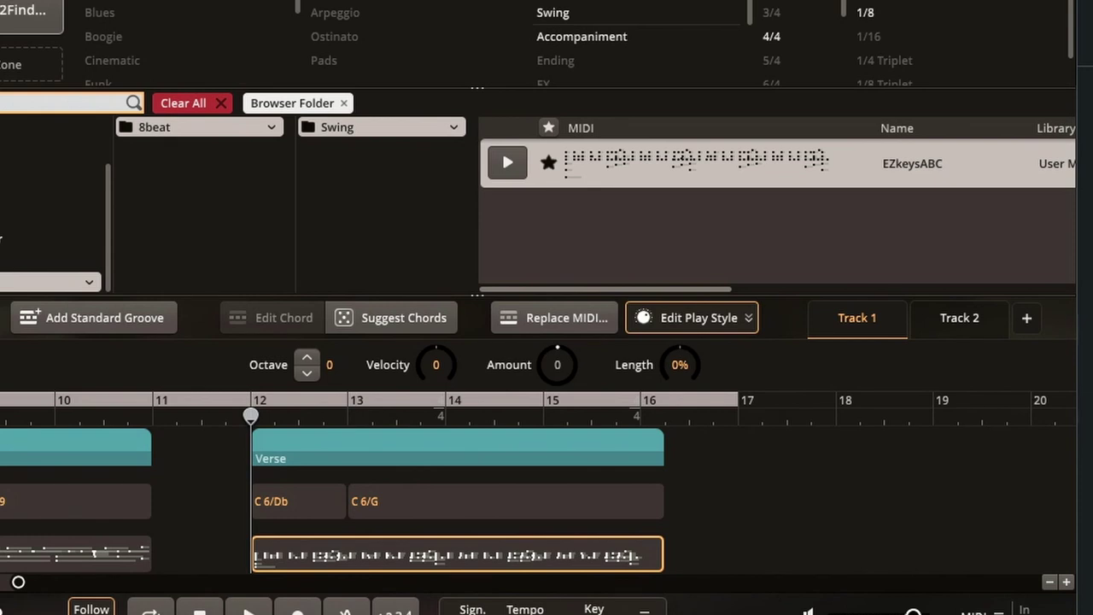
{"action": "left_click", "coordinate": [182, 102]}
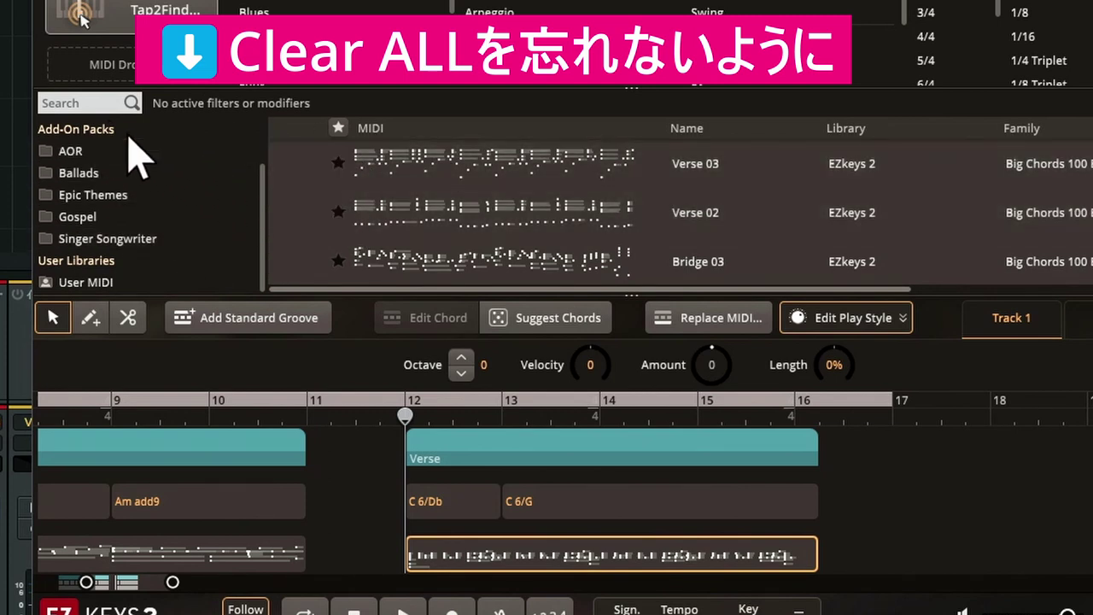
{"action": "left_click", "coordinate": [97, 102]}
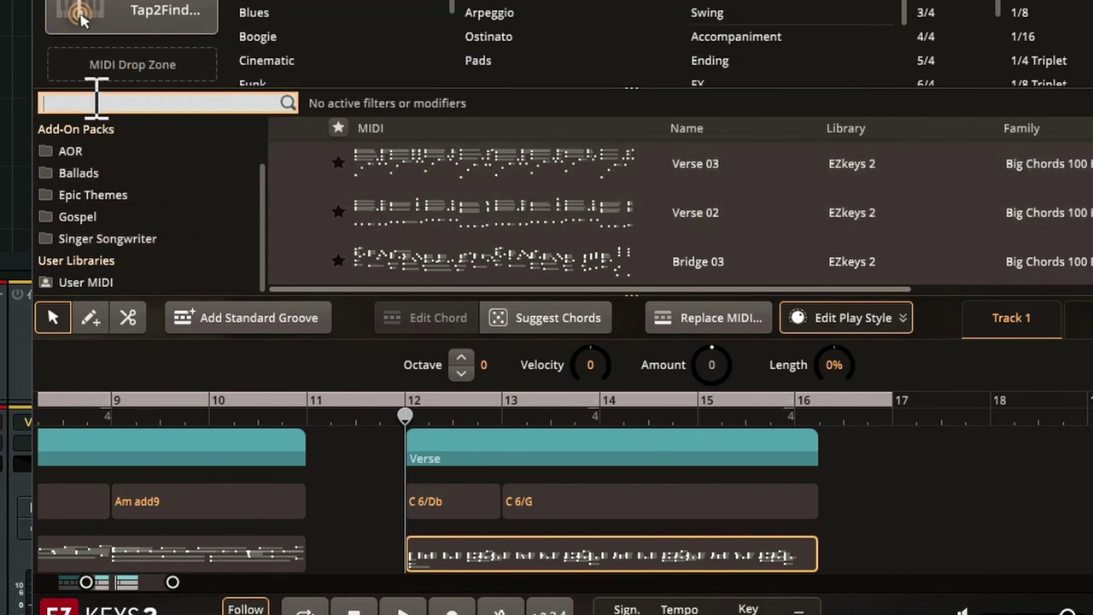
{"action": "type", "text": "ABC"}
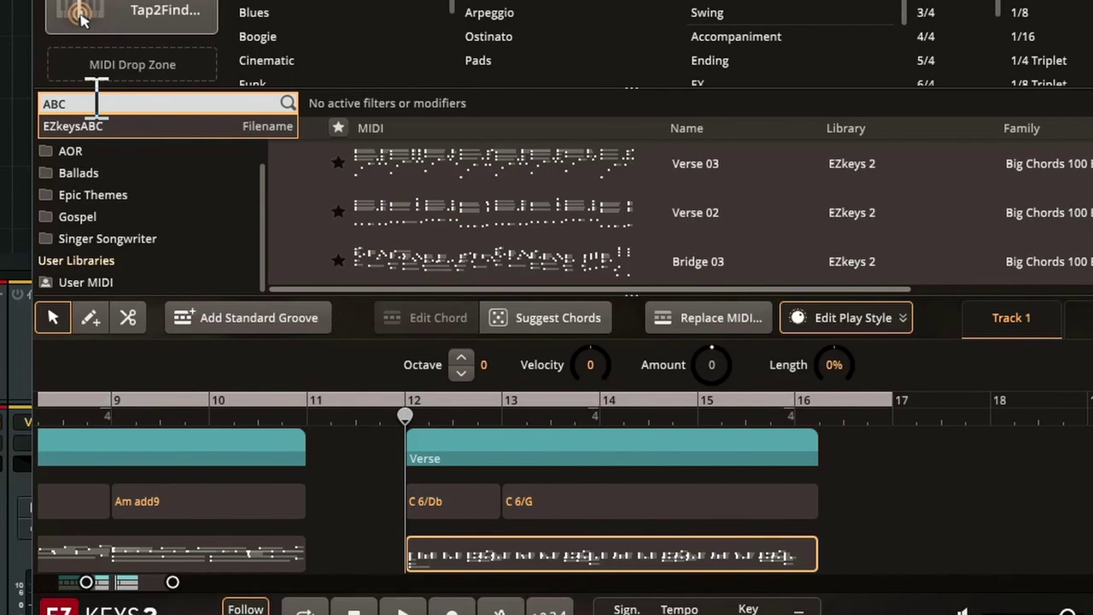
{"action": "key", "text": "Return"}
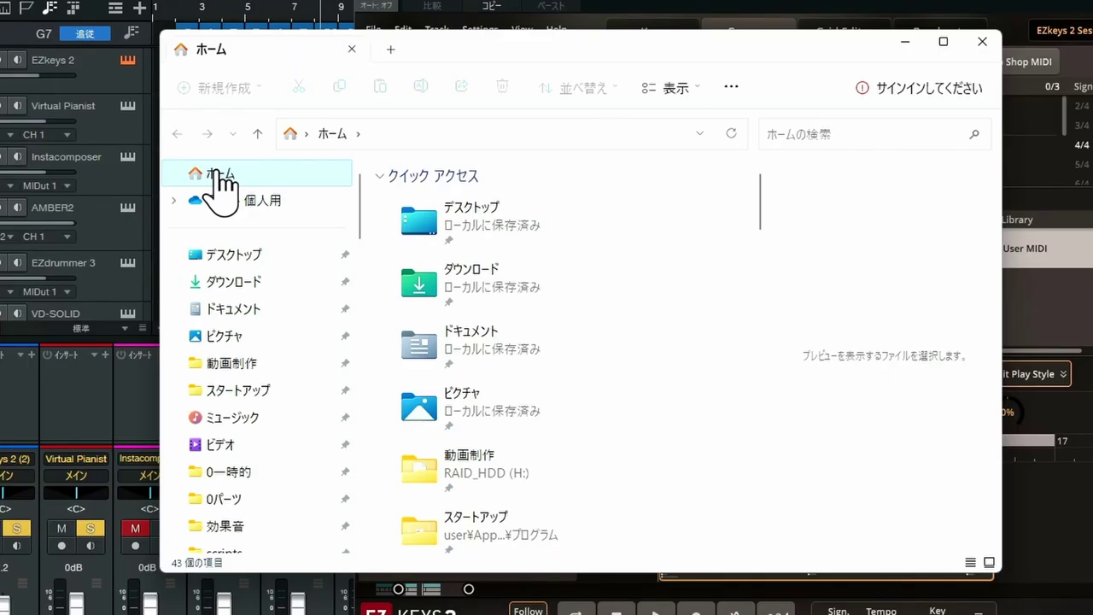
Step: In File Explorer, open Documents, Toontrack, EZkeys 2, User MIDI, 8beat and its Swing subfolder to inspect the renamed groove files
{"action": "left_click", "coordinate": [468, 337]}
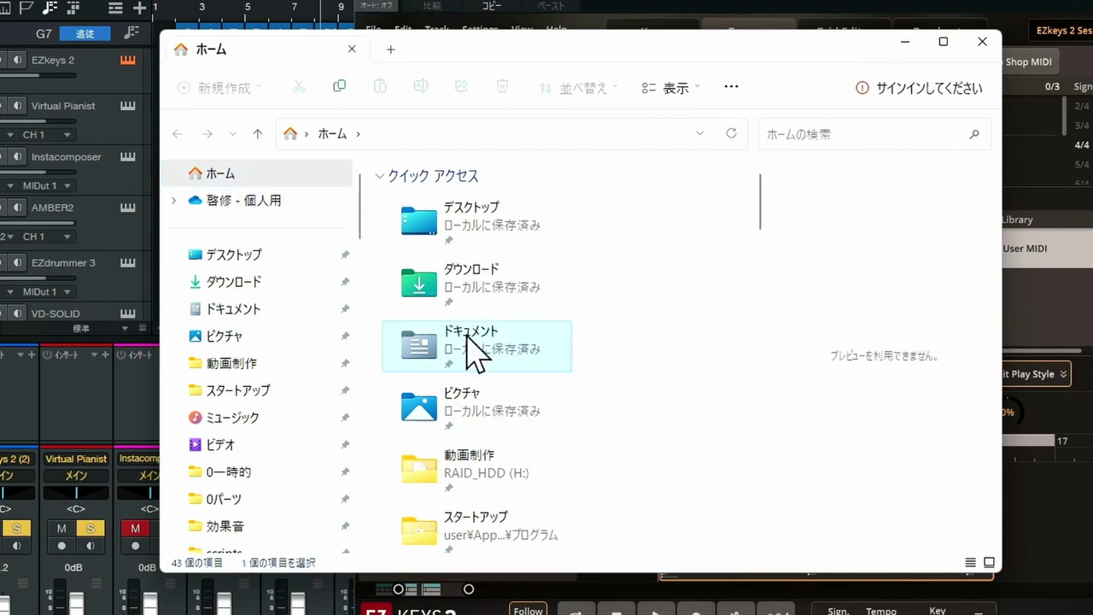
{"action": "double_click", "coordinate": [471, 346]}
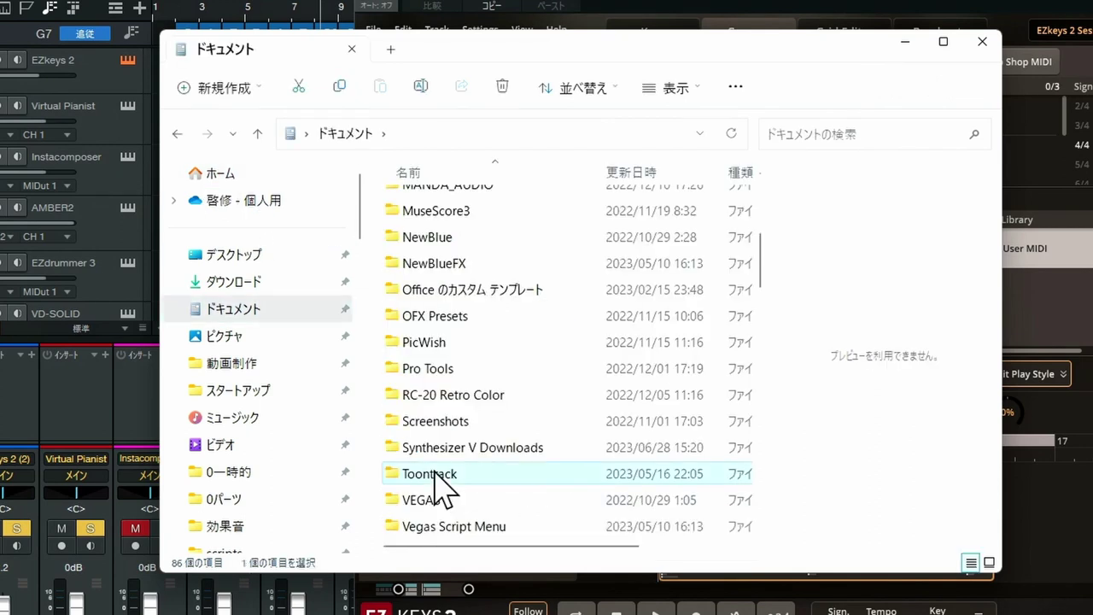
{"action": "double_click", "coordinate": [435, 471]}
{"action": "left_click", "coordinate": [430, 309]}
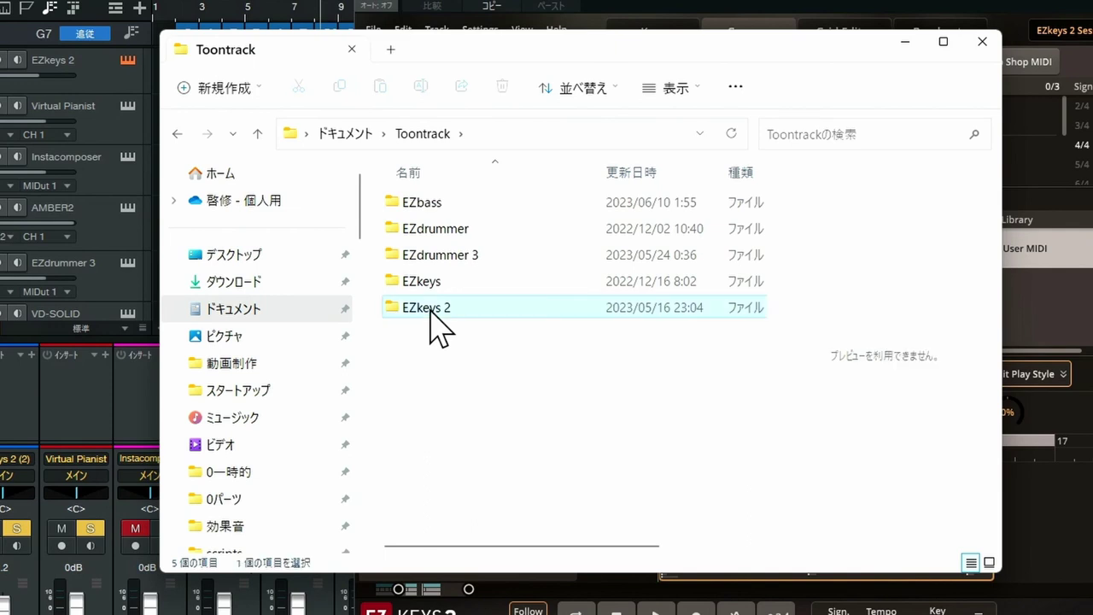
{"action": "double_click", "coordinate": [430, 309]}
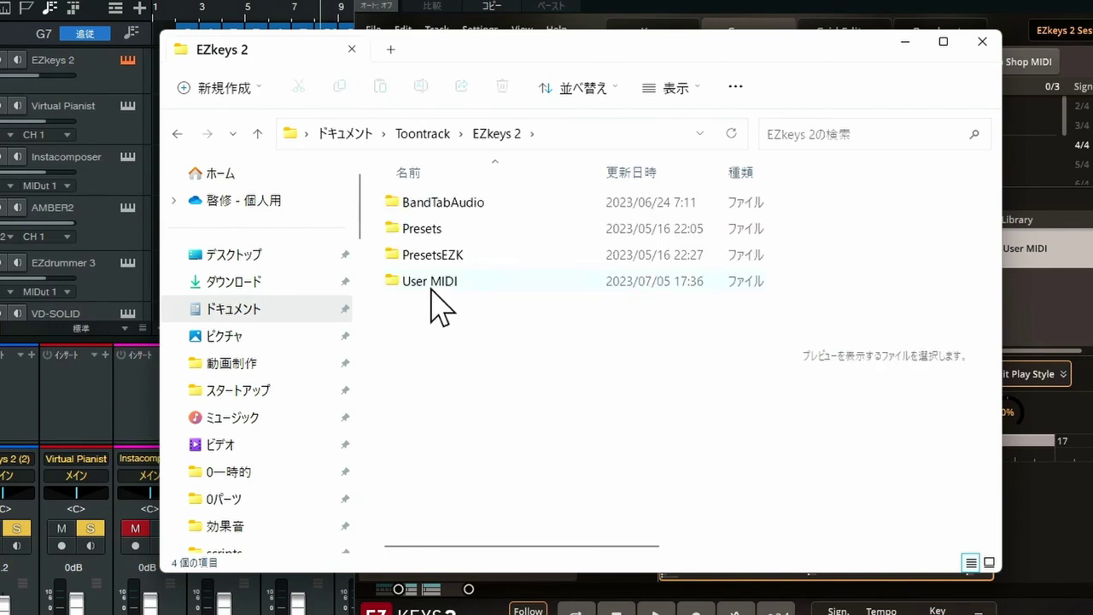
{"action": "double_click", "coordinate": [431, 286]}
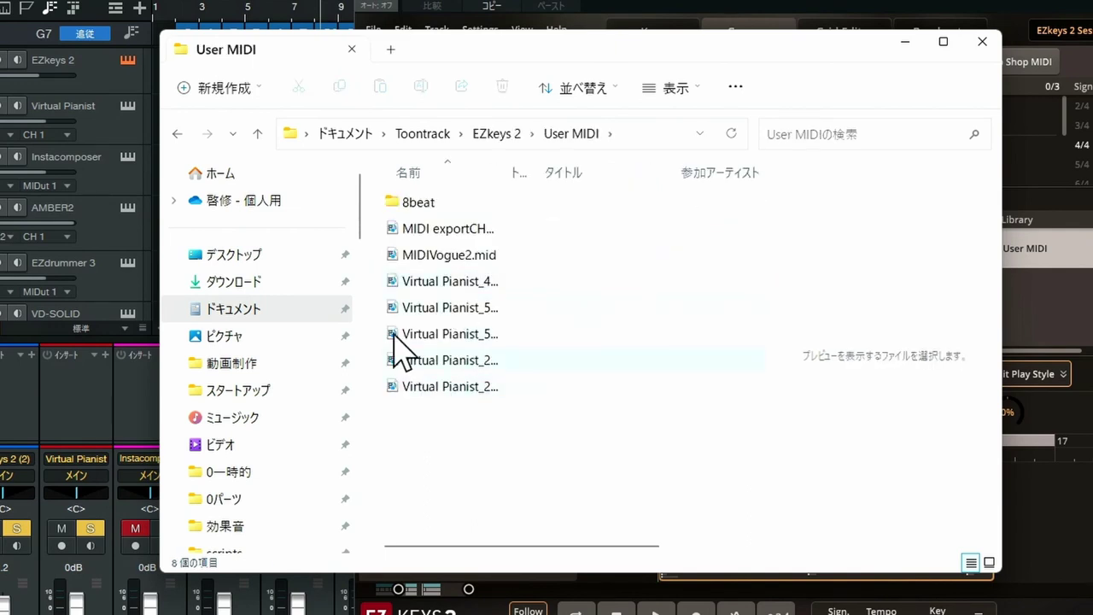
{"action": "double_click", "coordinate": [426, 204]}
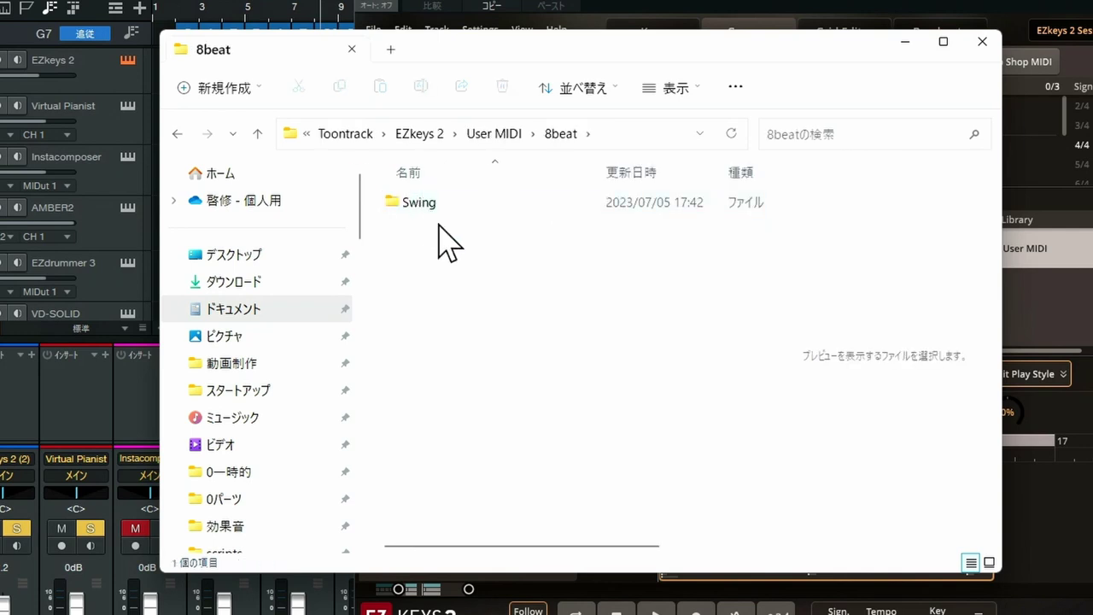
{"action": "double_click", "coordinate": [429, 205]}
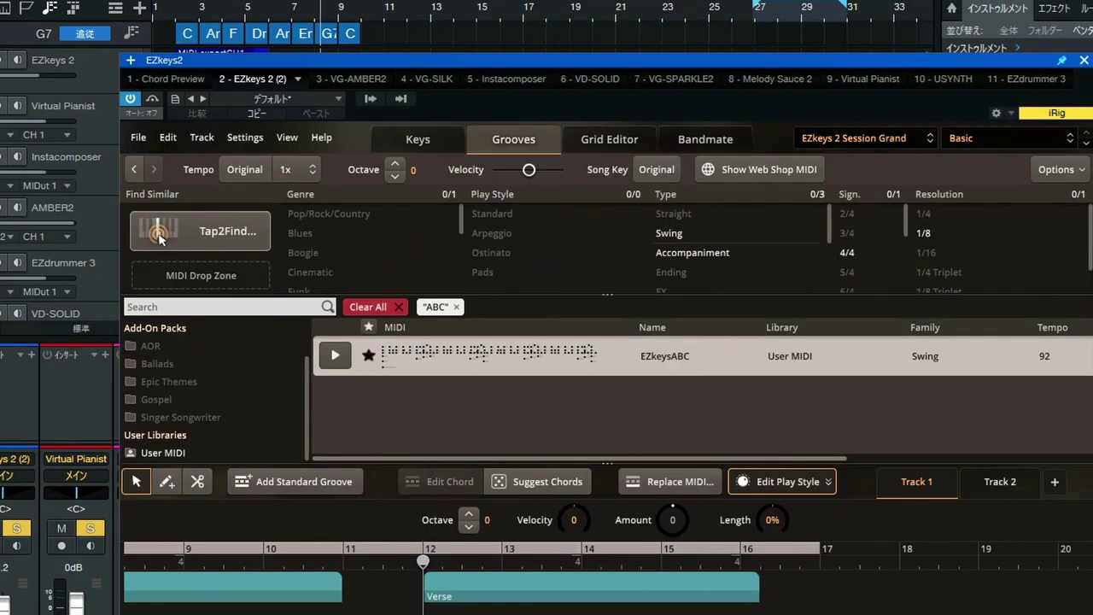
Step: Close the EZkeys 2 plug-in window, select the MIDI exportCH1 part on the EZkeys 2 track, and show the Files browser in Studio One
{"action": "left_click", "coordinate": [1083, 60]}
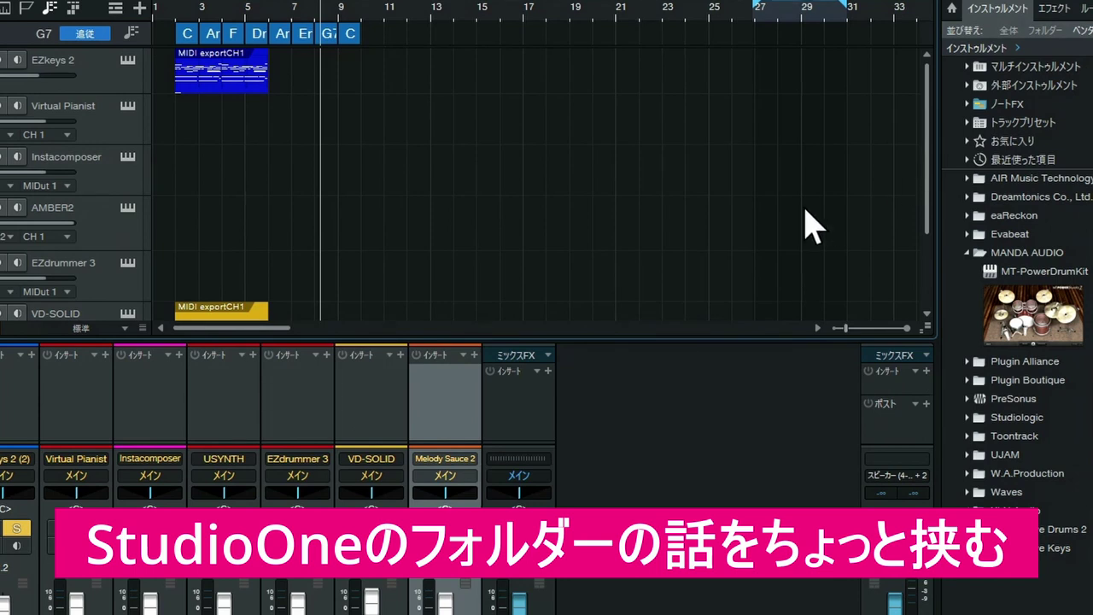
{"action": "left_click", "coordinate": [249, 91]}
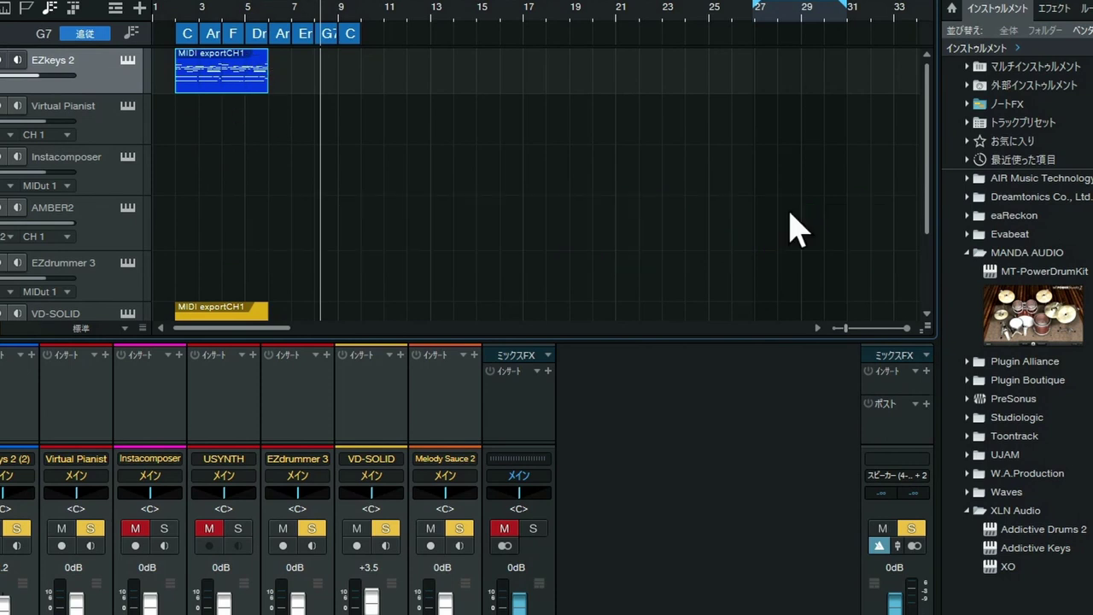
{"action": "left_click", "coordinate": [1092, 9]}
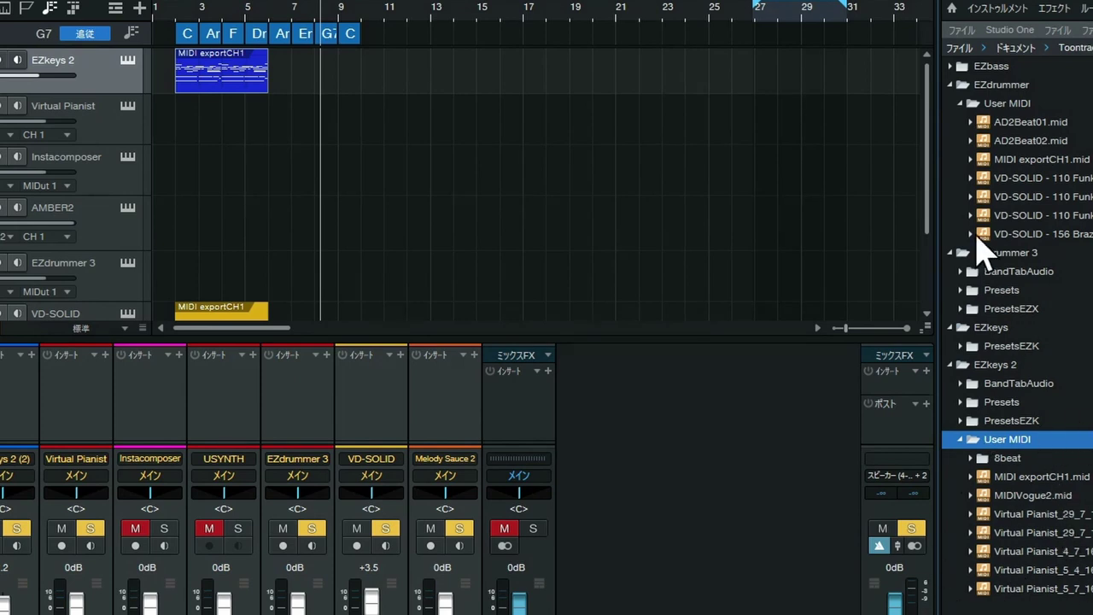
Step: Switch to the first Files view and collapse the LogitecRAIDManager and MIDITEMP folders under the desktop
{"action": "left_click", "coordinate": [960, 31]}
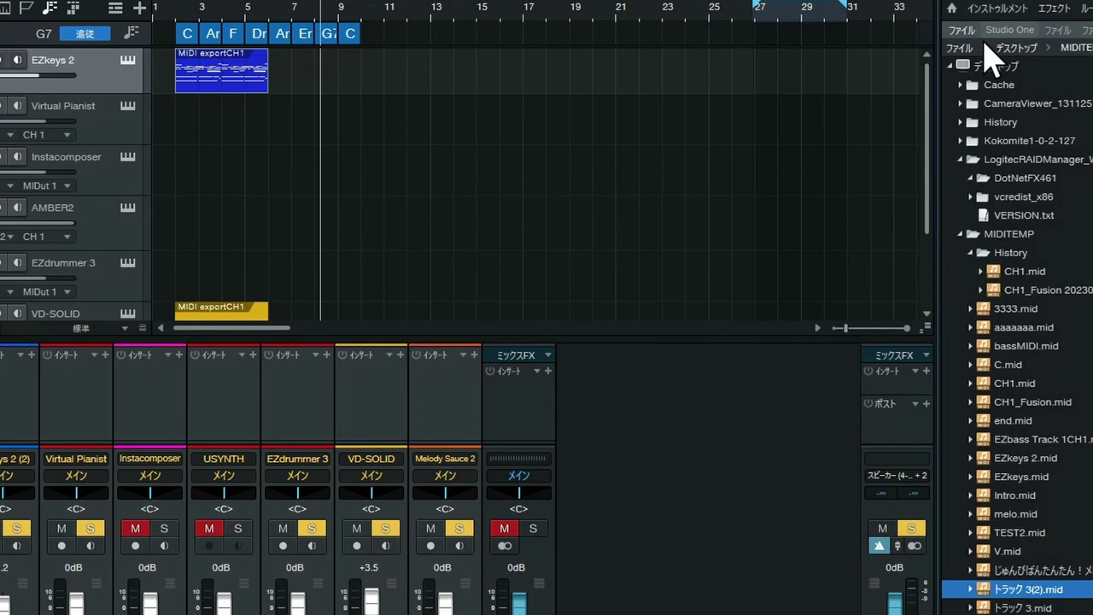
{"action": "left_click", "coordinate": [961, 161]}
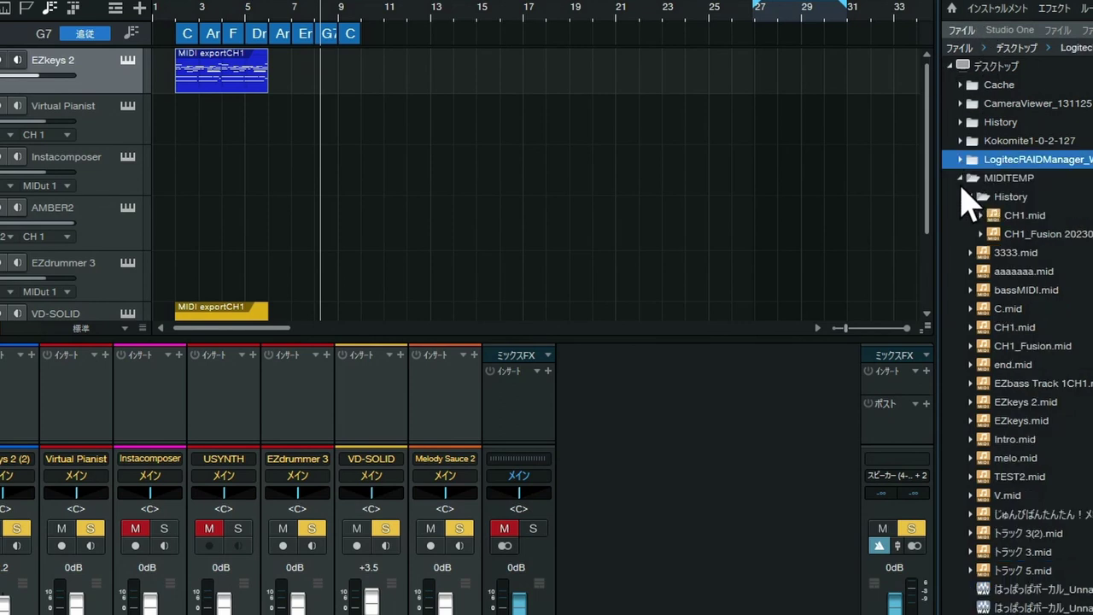
{"action": "left_click", "coordinate": [962, 178]}
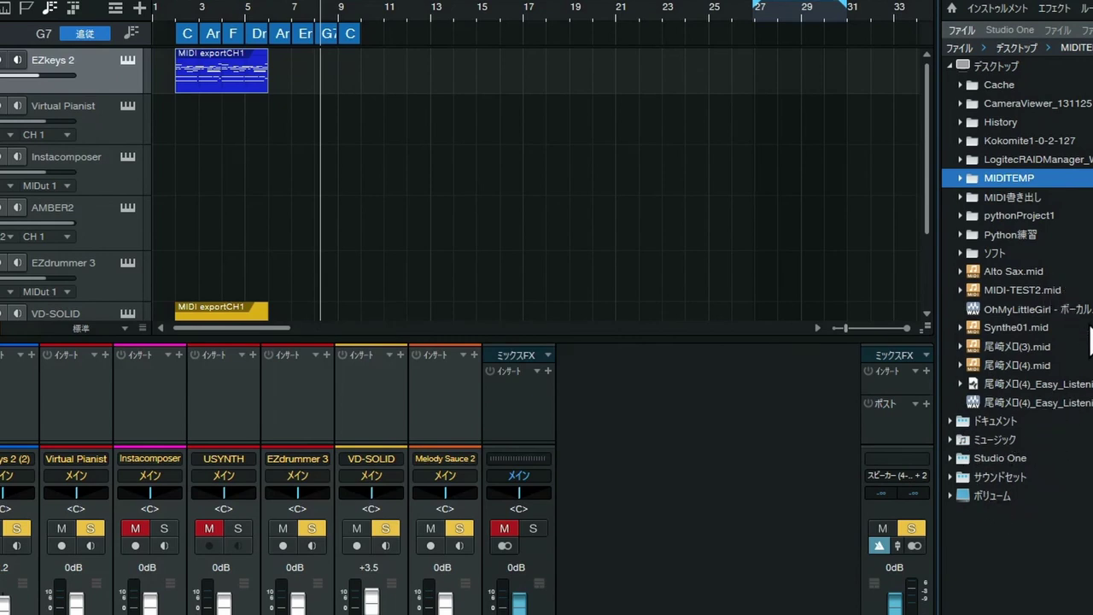
Step: Expand the Documents folder in the file browser down through Toontrack and EZkeys 2 to User MIDI
{"action": "left_click", "coordinate": [987, 422]}
{"action": "left_click", "coordinate": [987, 422]}
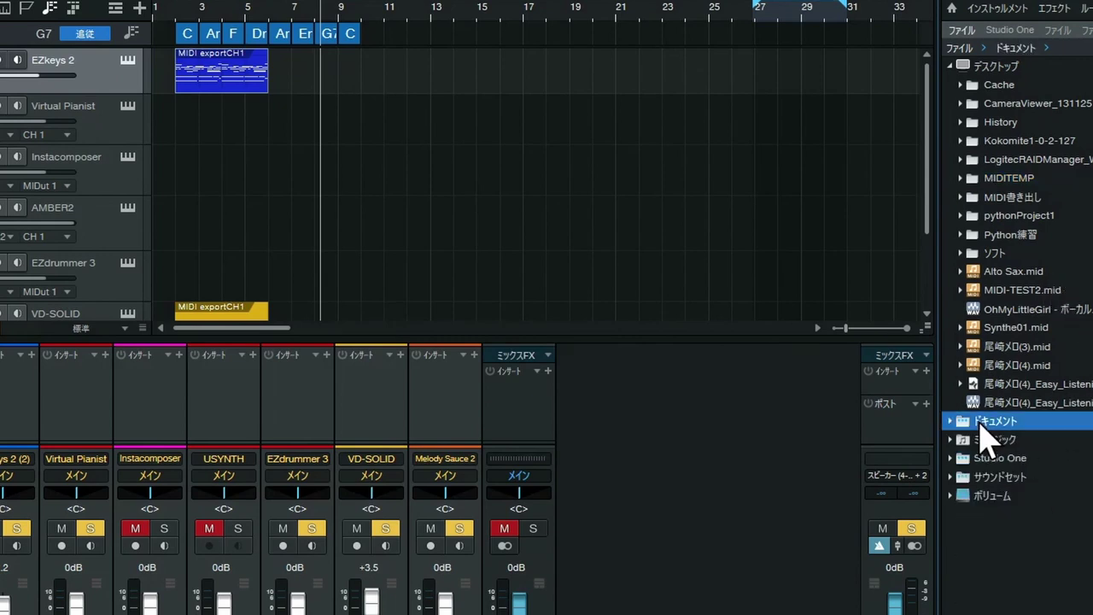
{"action": "left_click", "coordinate": [983, 422]}
{"action": "scroll", "coordinate": [990, 452], "scroll_direction": "down", "scroll_amount": 5}
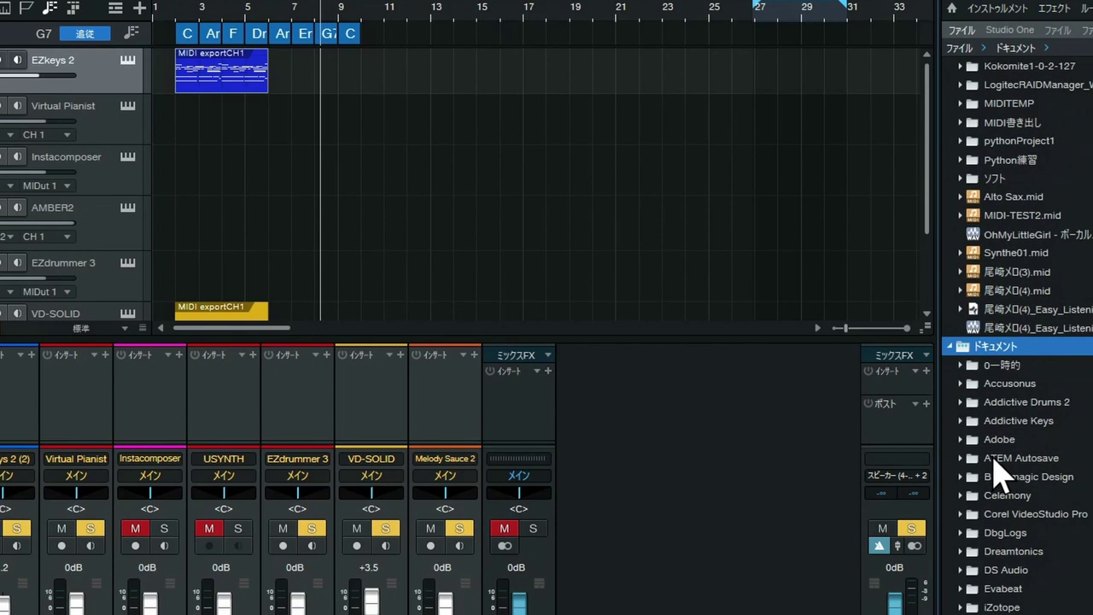
{"action": "scroll", "coordinate": [995, 474], "scroll_direction": "down", "scroll_amount": 2}
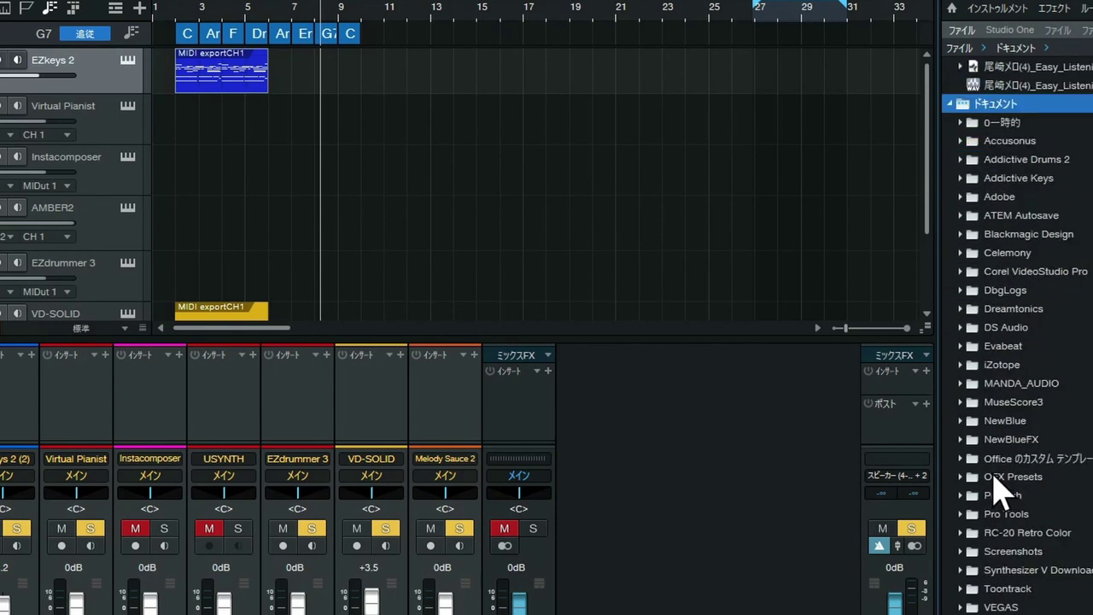
{"action": "left_click", "coordinate": [1027, 586]}
{"action": "scroll", "coordinate": [1049, 427], "scroll_direction": "down", "scroll_amount": 2}
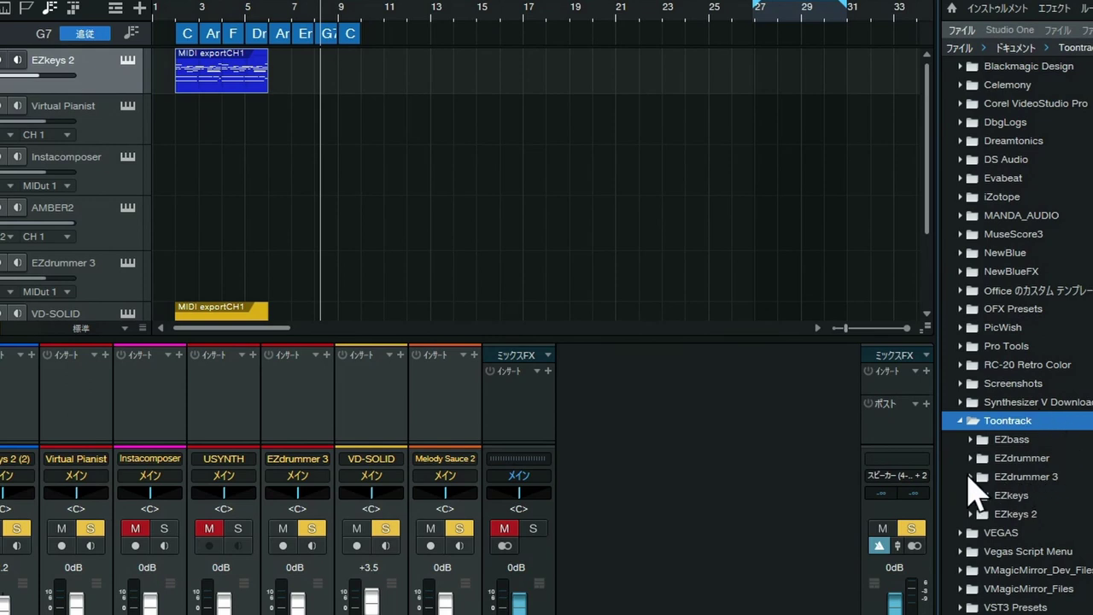
{"action": "scroll", "coordinate": [973, 491], "scroll_direction": "down", "scroll_amount": 1}
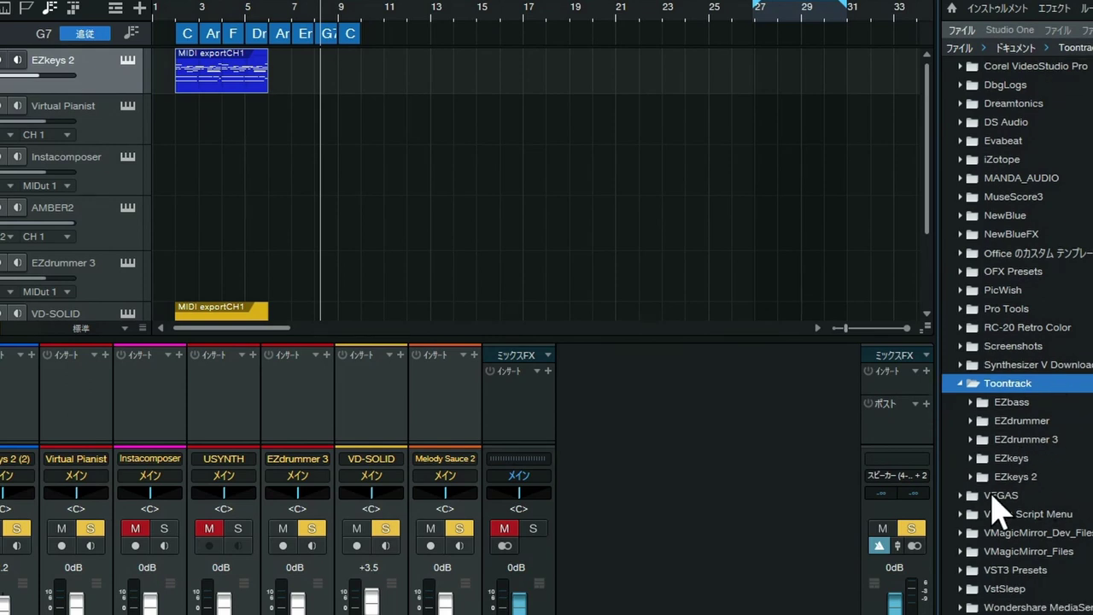
{"action": "left_click", "coordinate": [973, 478]}
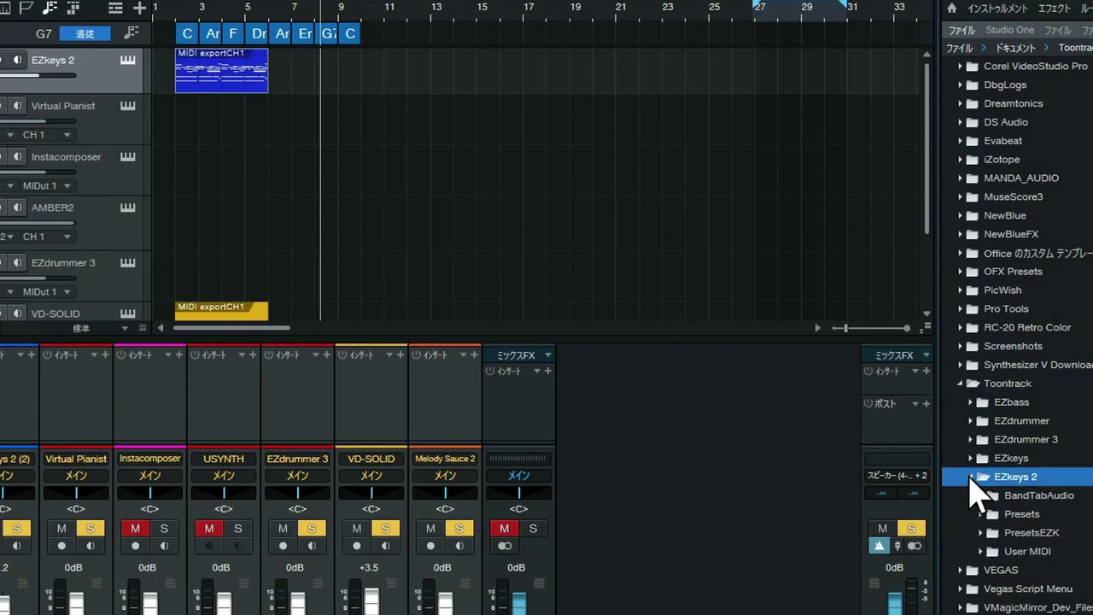
{"action": "left_click", "coordinate": [1024, 550]}
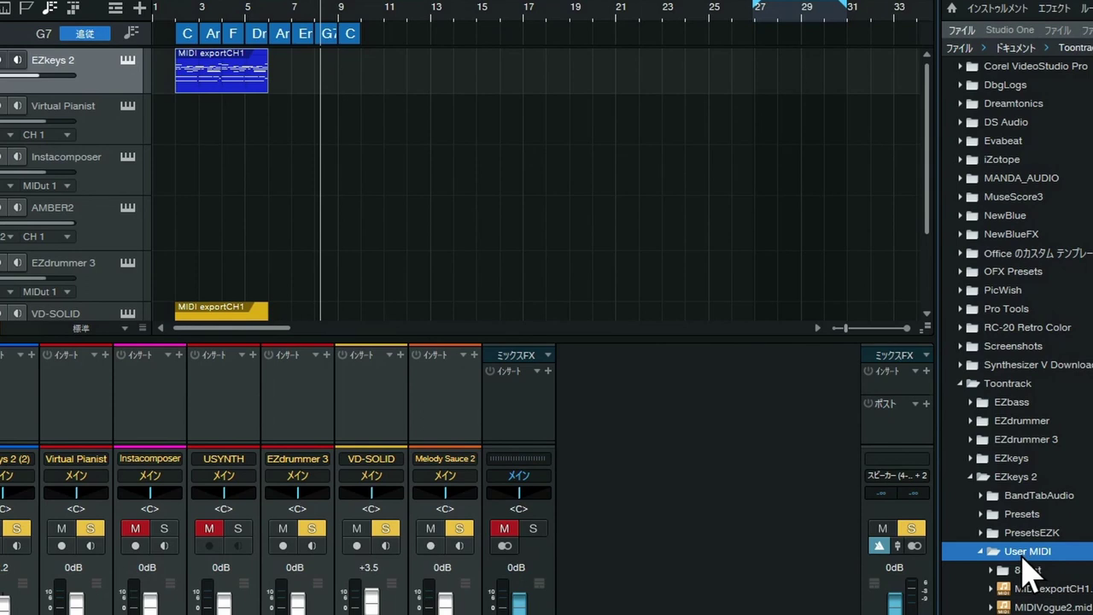
Step: Collapse the EZkeys 2 folder, create a new browser tab from it, and compare that tab with the first Files tab
{"action": "double_click", "coordinate": [1018, 478]}
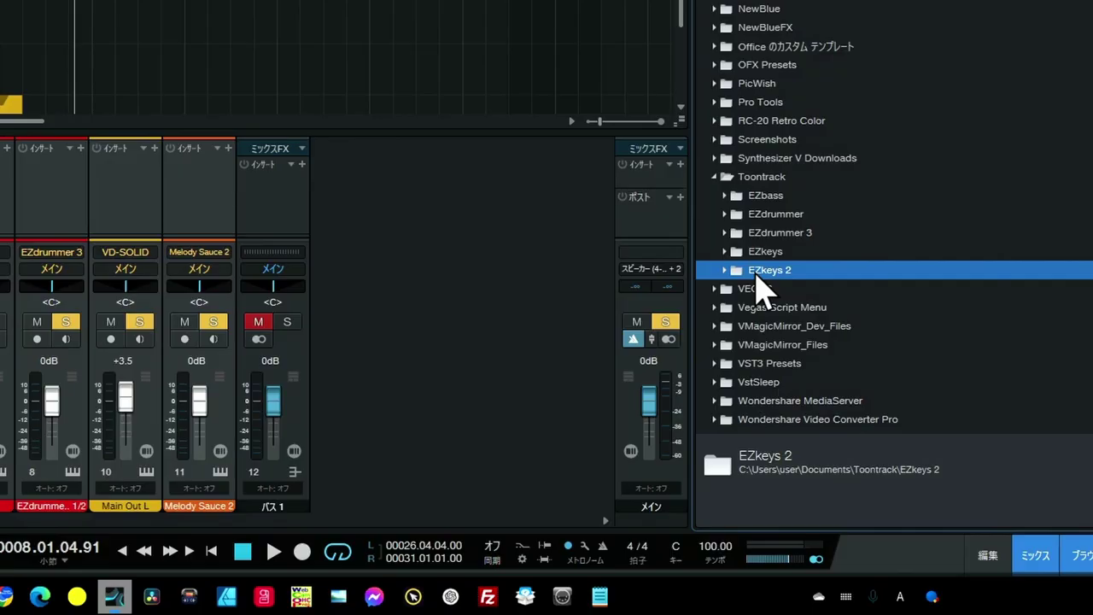
{"action": "right_click", "coordinate": [1001, 481]}
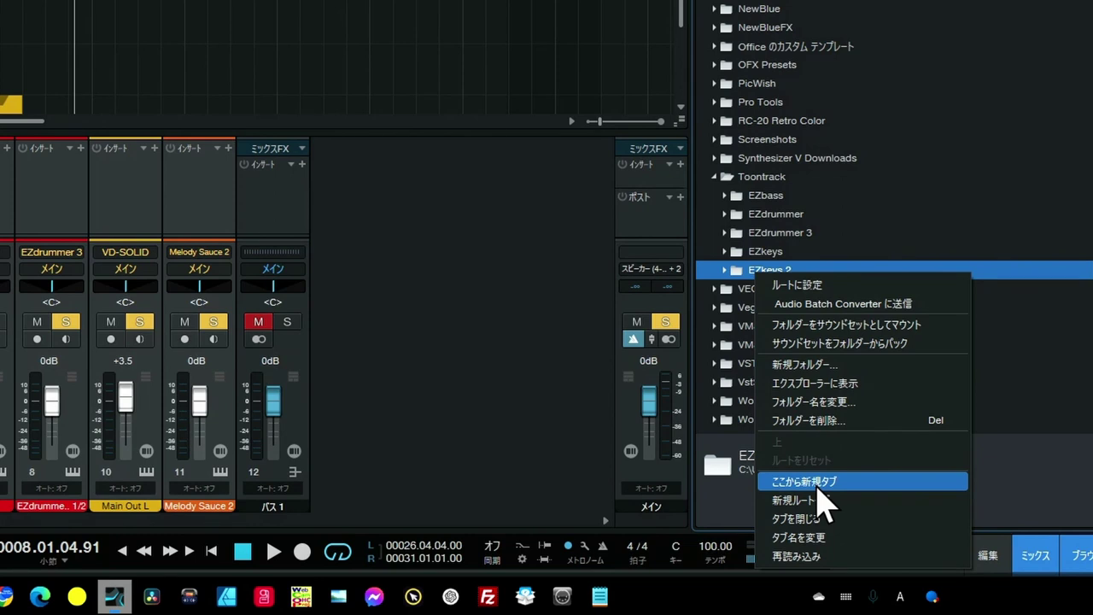
{"action": "left_click", "coordinate": [818, 485]}
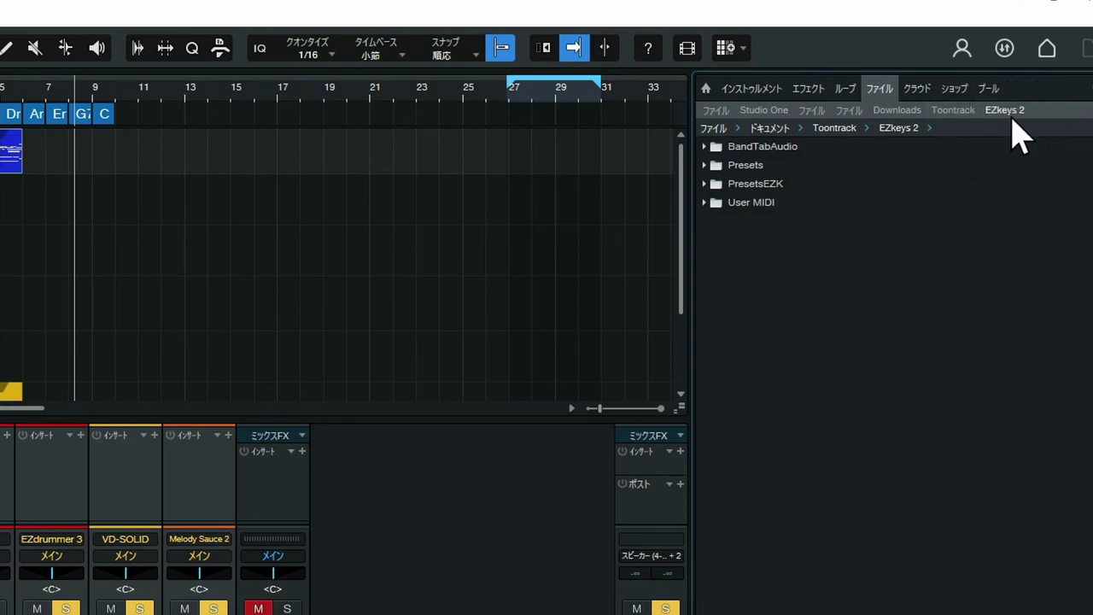
{"action": "left_click", "coordinate": [716, 111]}
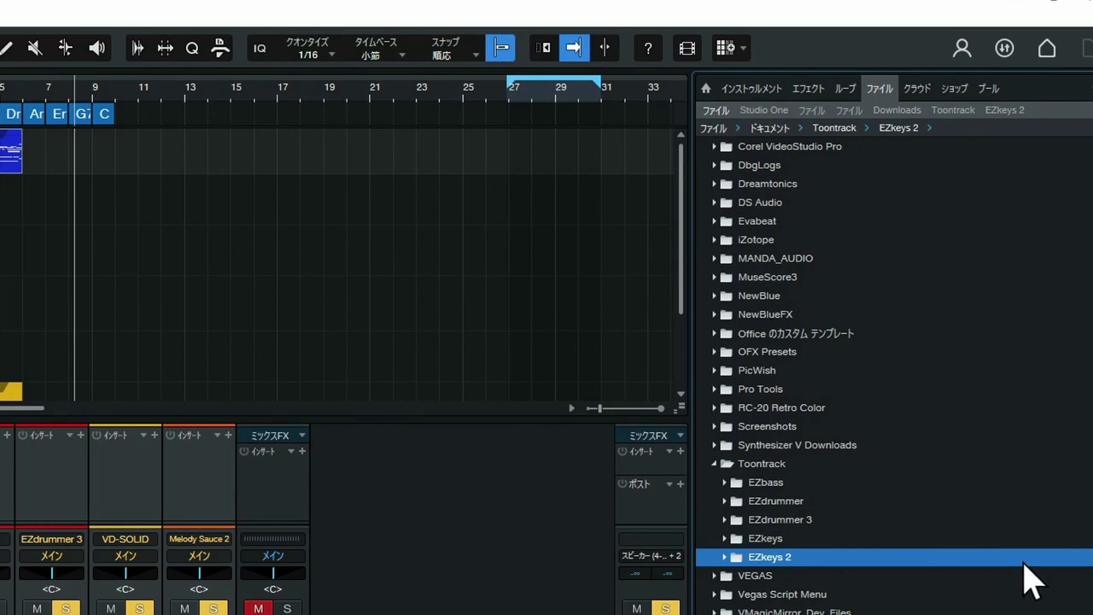
{"action": "left_click", "coordinate": [1002, 112]}
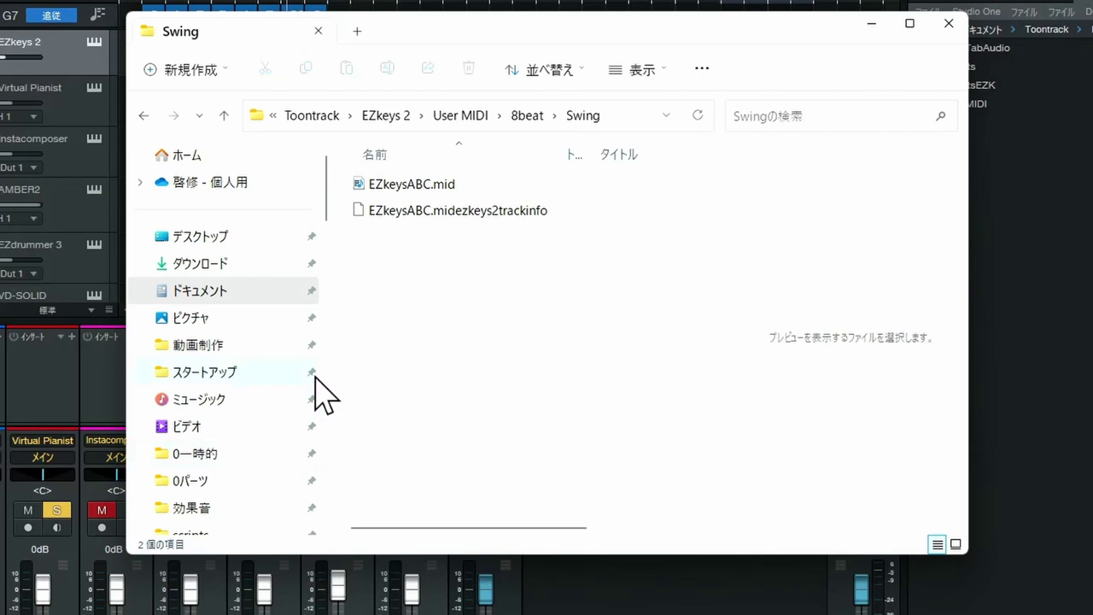
Step: In File Explorer, look through the pinned folders and open the options for sampleMIDI
{"action": "scroll", "coordinate": [314, 376], "scroll_direction": "down", "scroll_amount": 1}
{"action": "scroll", "coordinate": [305, 353], "scroll_direction": "down", "scroll_amount": 2}
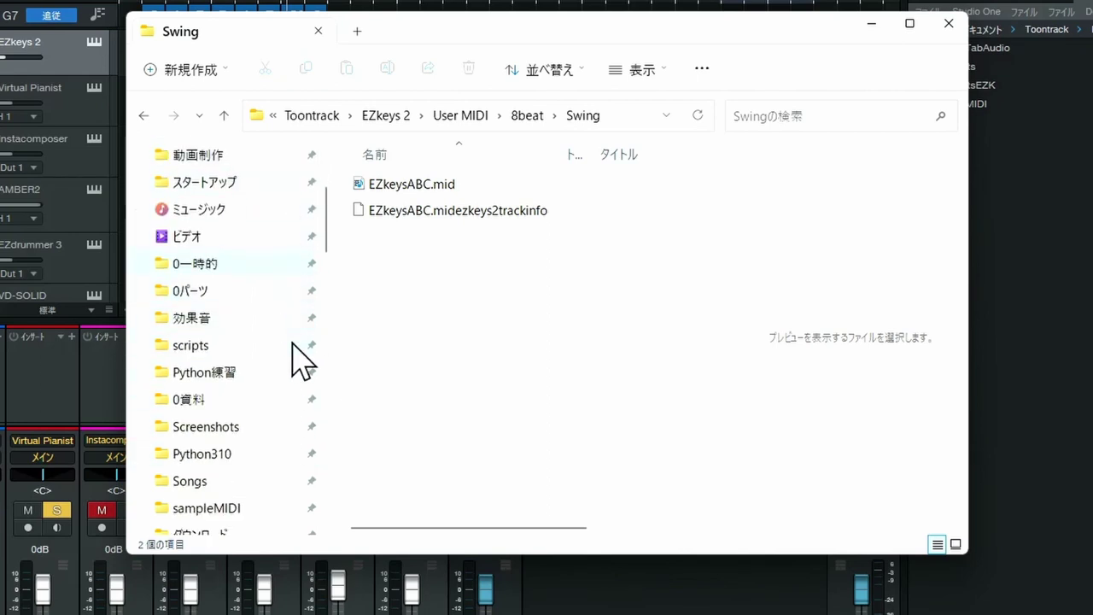
{"action": "right_click", "coordinate": [223, 509]}
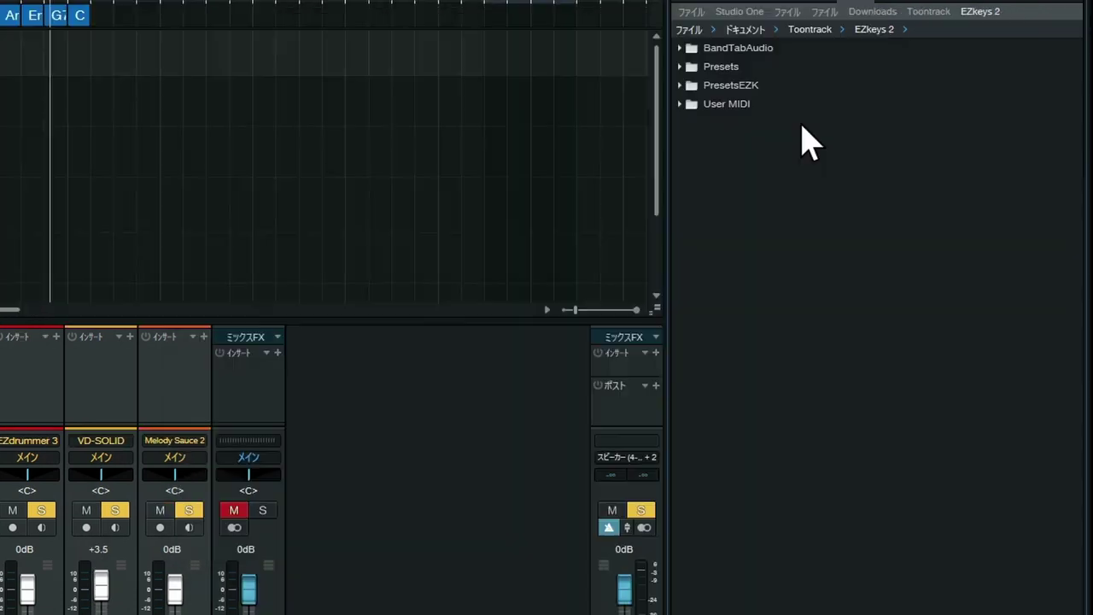
Step: Back in Studio One, view the PresetsEZK folder's options without choosing any, and display the Toontrack tab's folder tree
{"action": "right_click", "coordinate": [750, 87]}
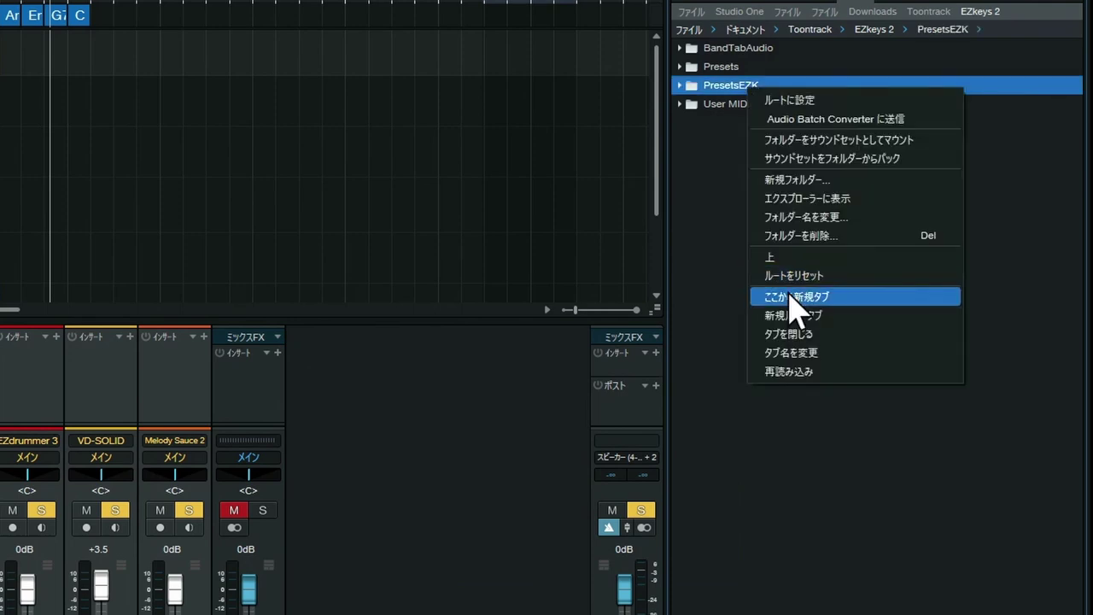
{"action": "left_click", "coordinate": [731, 219]}
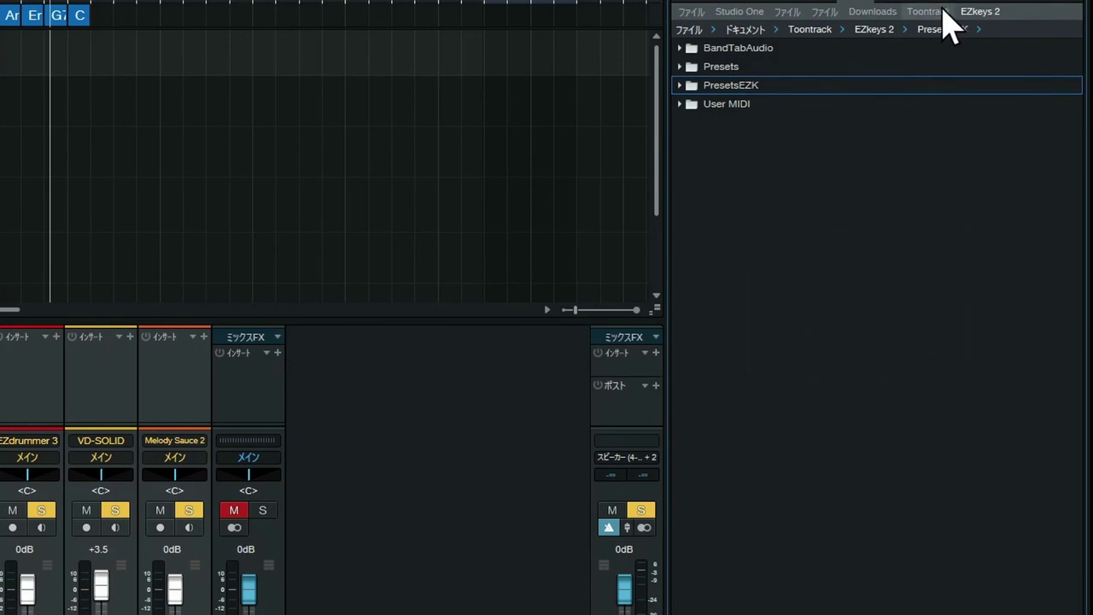
{"action": "left_click", "coordinate": [931, 13]}
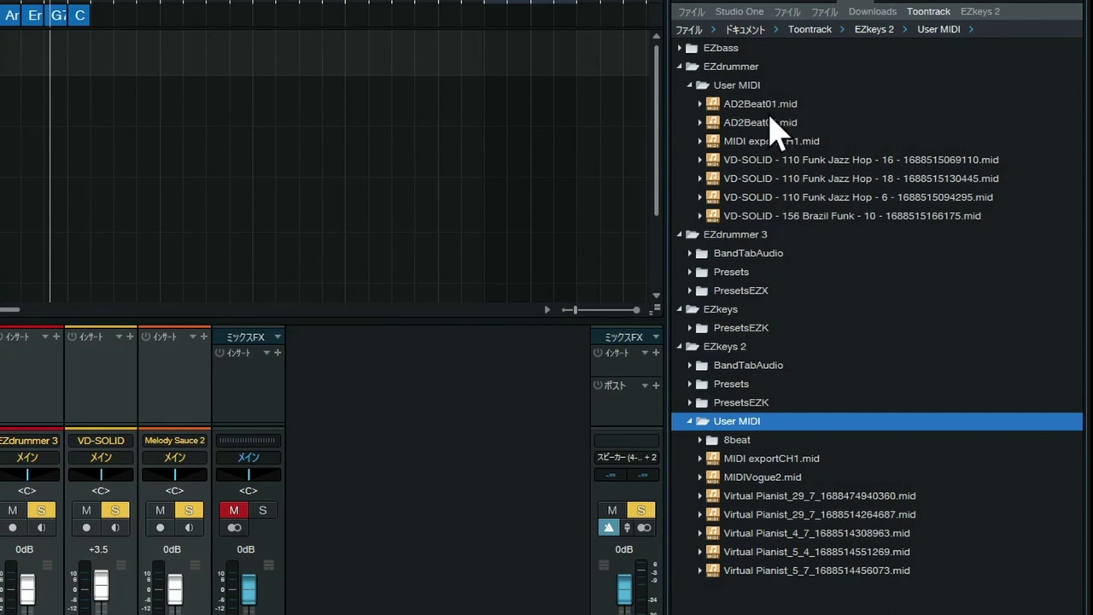
Step: Collapse the EZdrummer, EZkeys, EZkeys 2 and EZdrummer 3 folders in the Toontrack browser tab and close that tab
{"action": "left_click", "coordinate": [681, 68]}
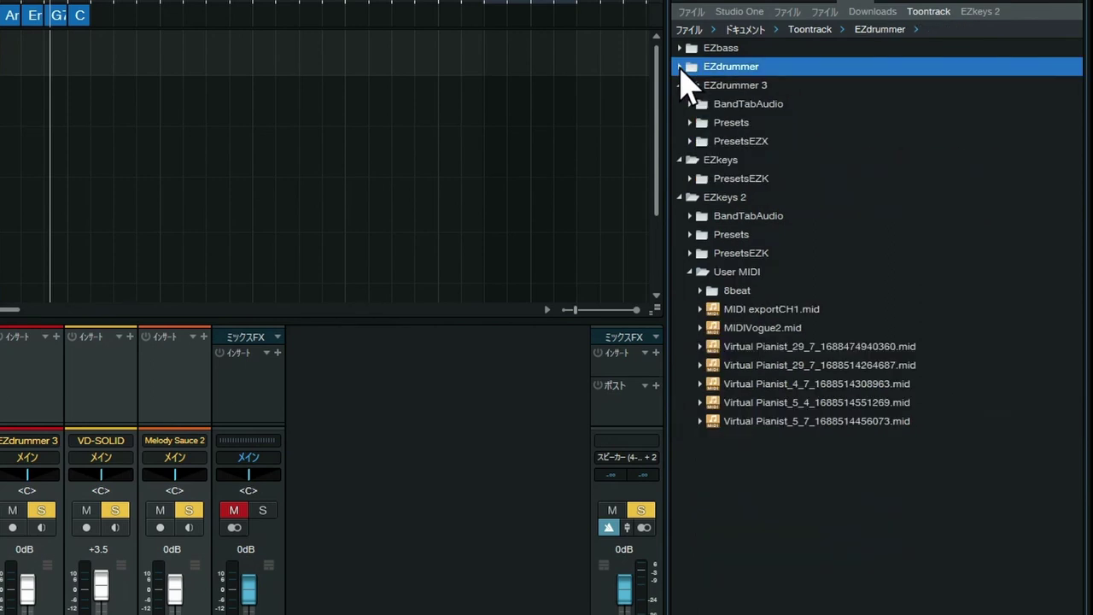
{"action": "left_click", "coordinate": [681, 162]}
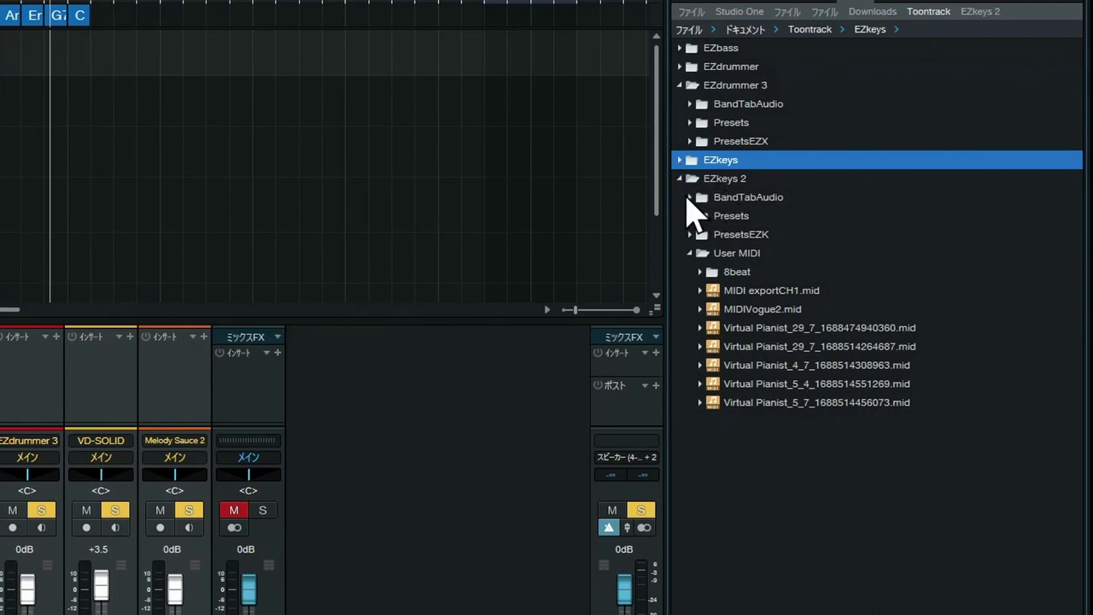
{"action": "left_click", "coordinate": [680, 179]}
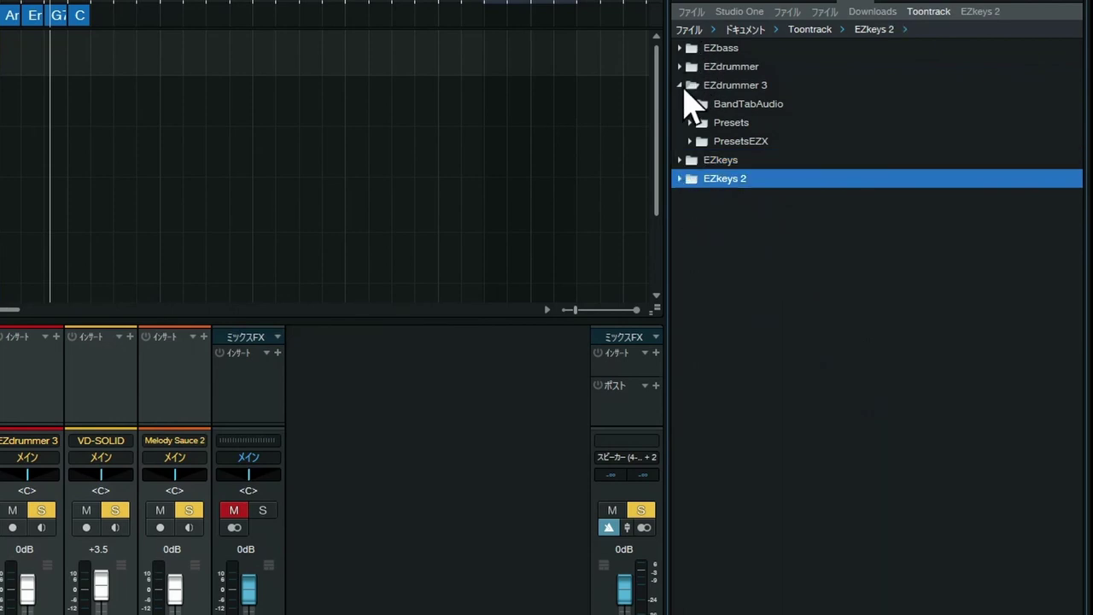
{"action": "left_click", "coordinate": [681, 85]}
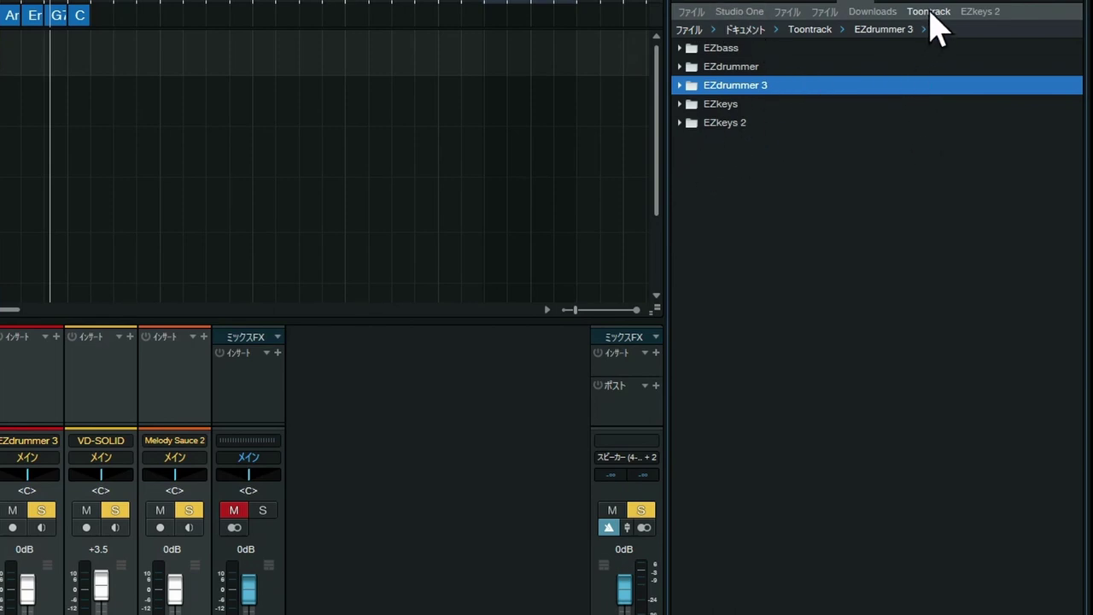
{"action": "right_click", "coordinate": [930, 14]}
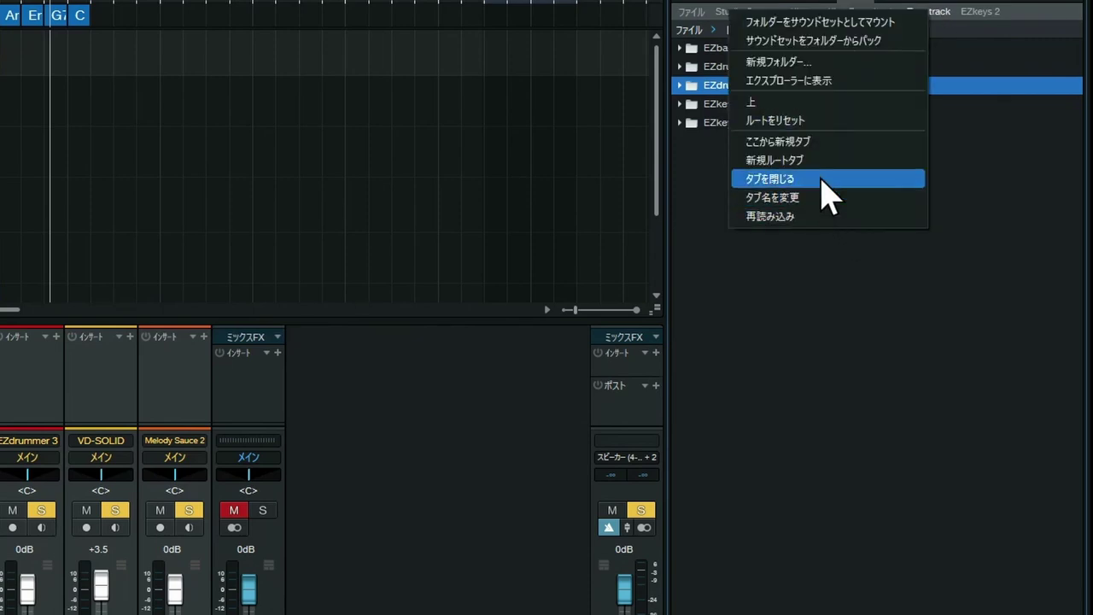
{"action": "left_click", "coordinate": [826, 178]}
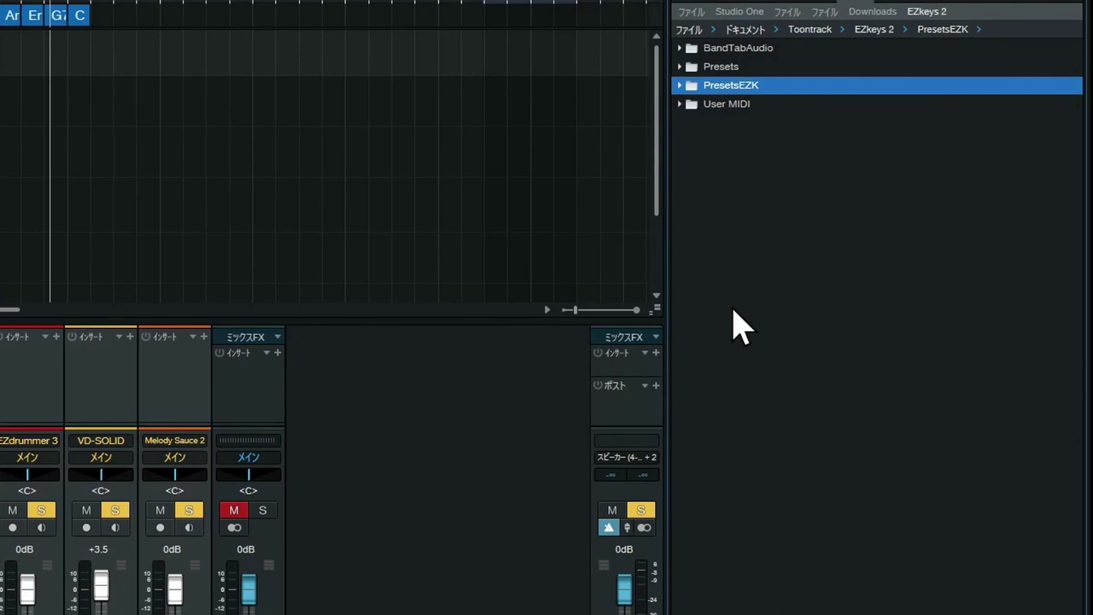
Step: Compare the contents of the Studio One, EZkeys 2 and Downloads browser tabs
{"action": "left_click", "coordinate": [736, 17]}
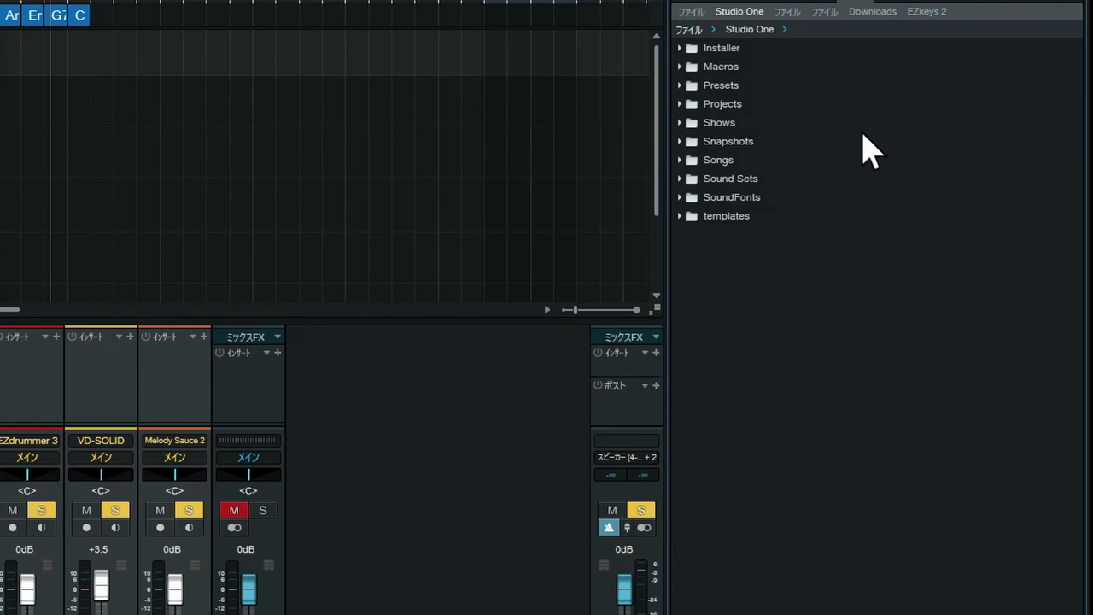
{"action": "left_click", "coordinate": [929, 12]}
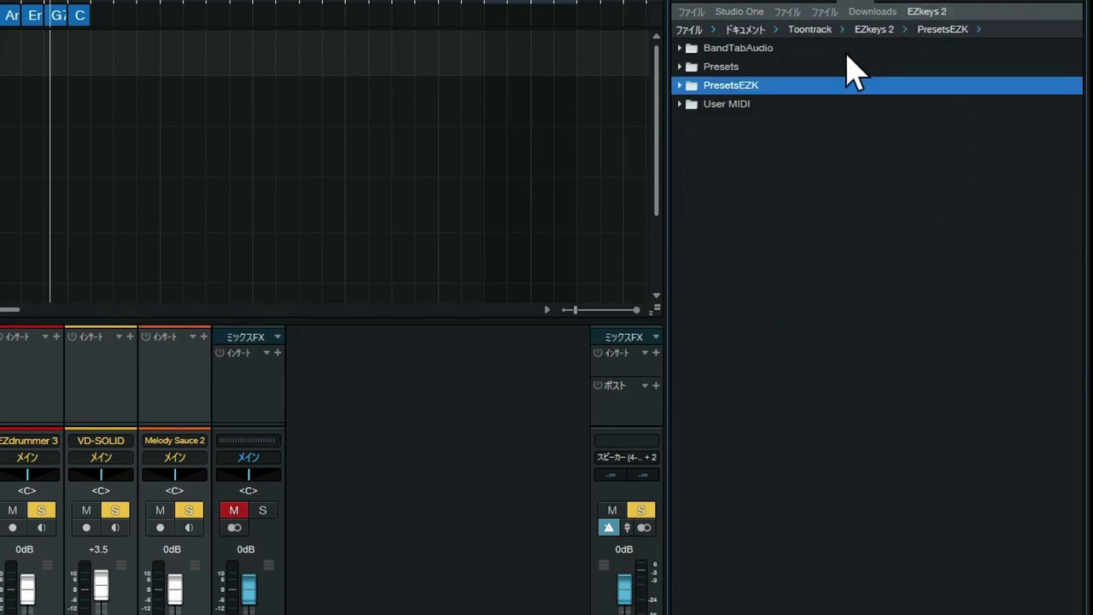
{"action": "left_click", "coordinate": [874, 11]}
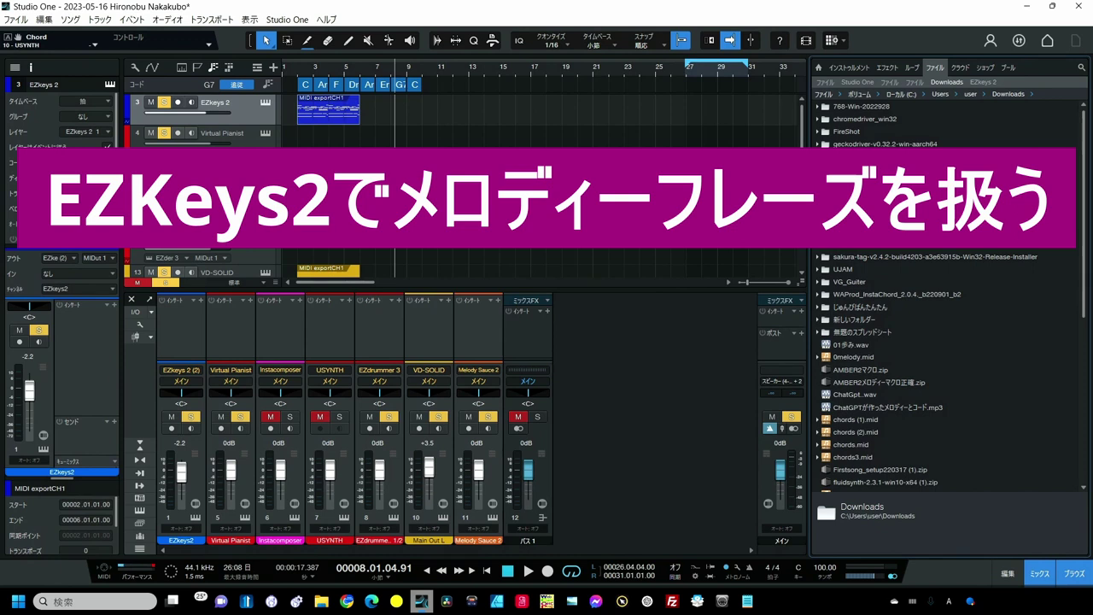
Step: Switch to File Explorer, go up to EZkeys 2's User MIDI folder, and create a new folder named Melody
{"action": "mouse_move", "coordinate": [323, 601]}
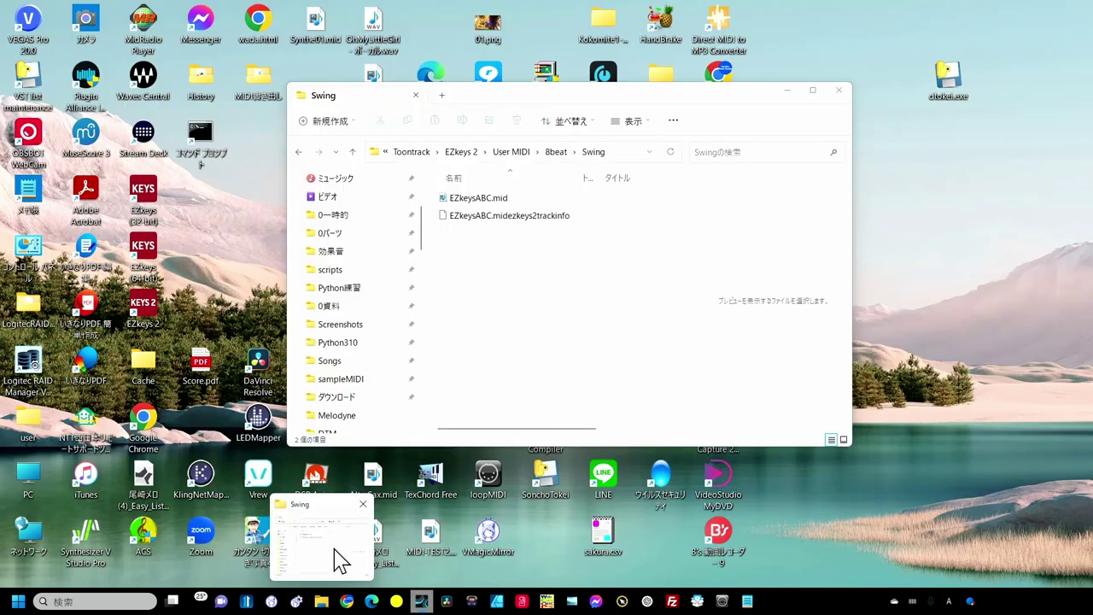
{"action": "left_click", "coordinate": [335, 551]}
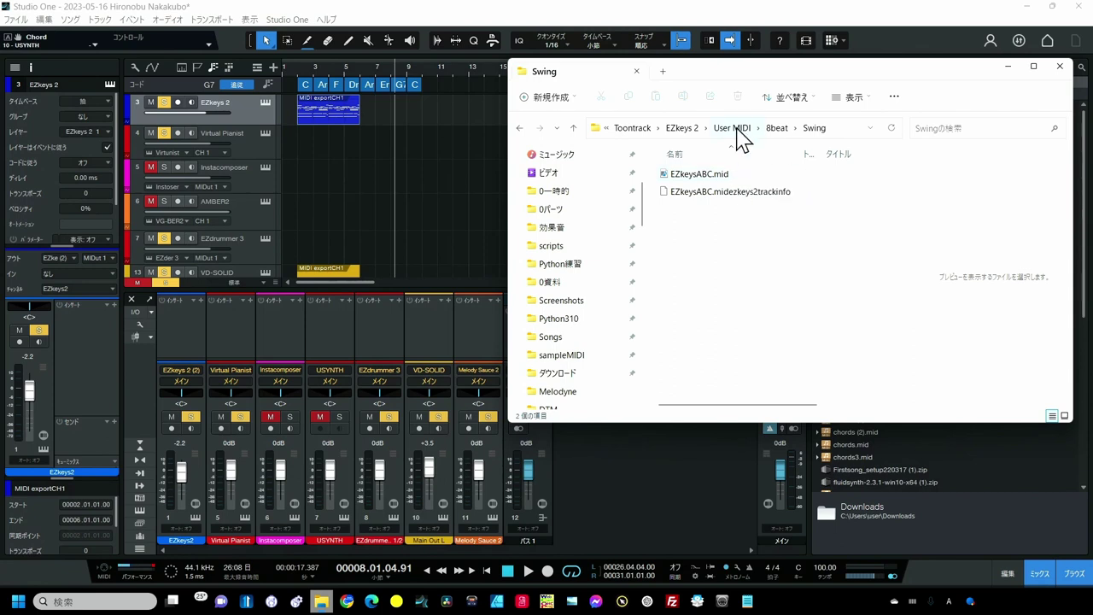
{"action": "left_click", "coordinate": [732, 128]}
{"action": "right_click", "coordinate": [683, 339]}
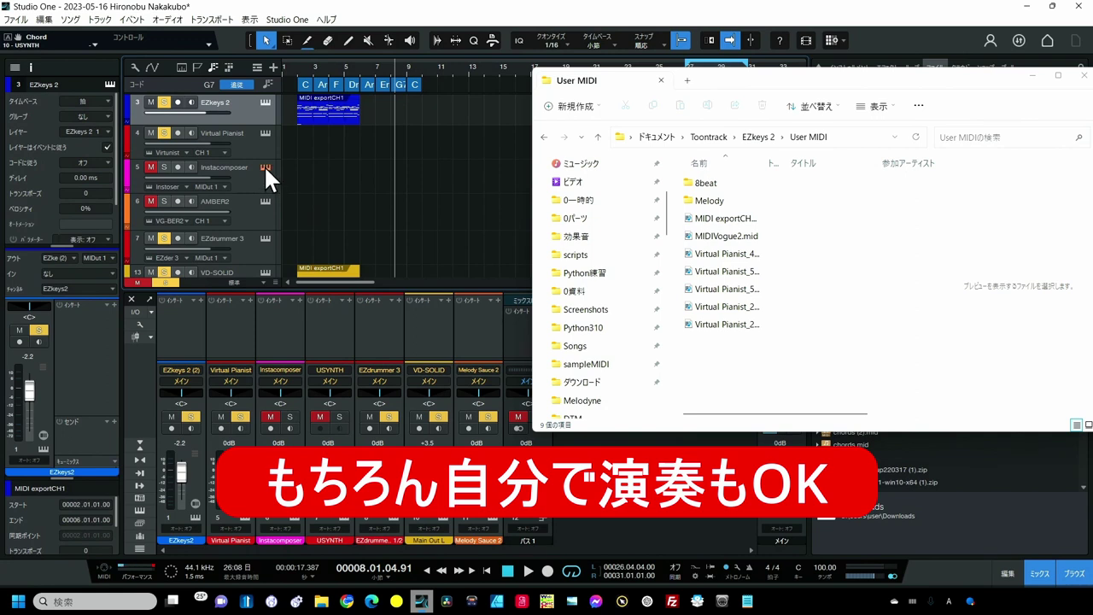
Step: Open the Instacomposer plugin, export its Track 1 MIDI into the Melody folder, and open that folder
{"action": "left_click", "coordinate": [265, 167]}
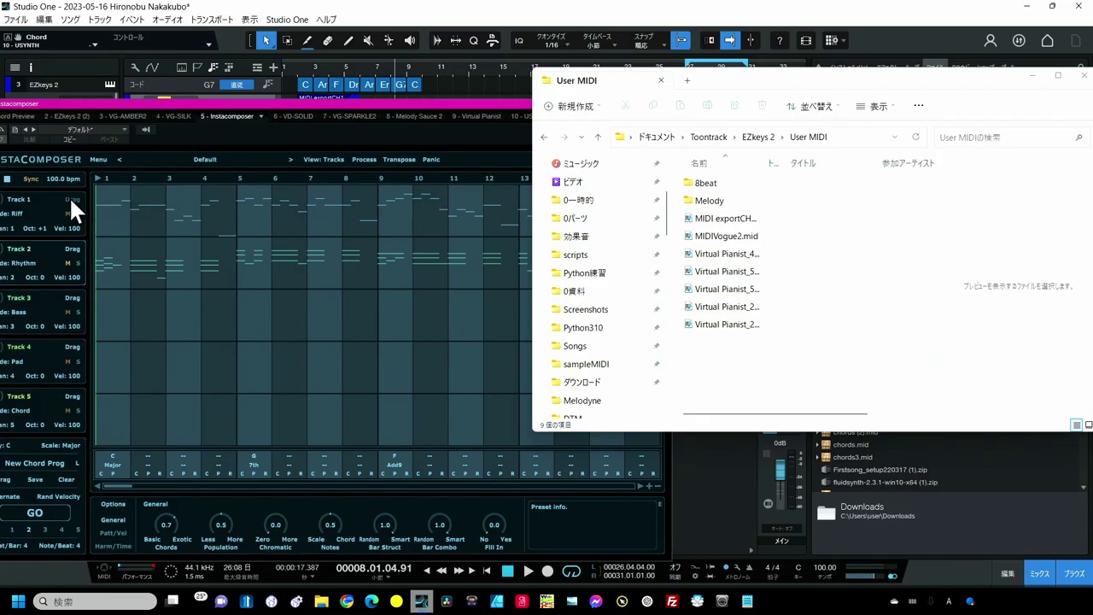
{"action": "left_click_drag", "start_coordinate": [132, 104], "coordinate": [1092, 135]}
{"action": "left_click_drag", "start_coordinate": [650, 207], "coordinate": [701, 212]}
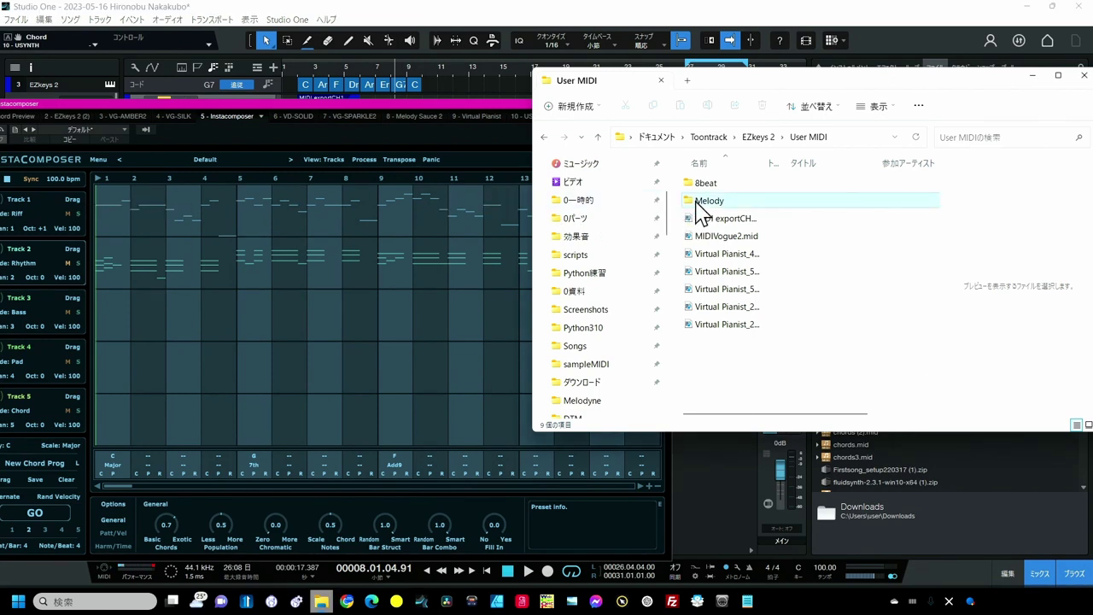
{"action": "double_click", "coordinate": [698, 203]}
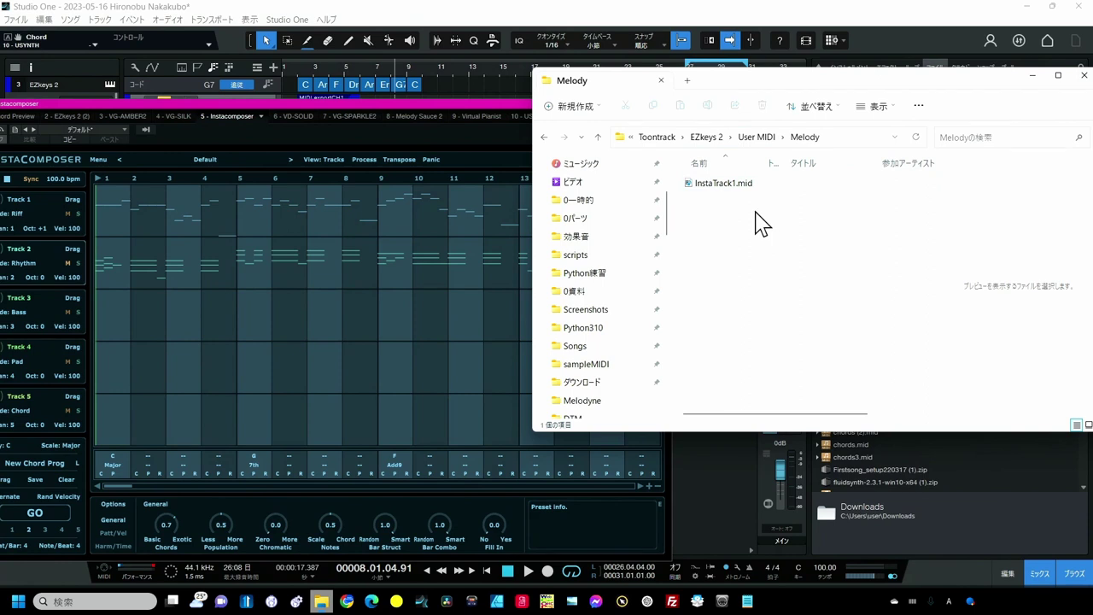
Step: Open Melody Sauce 2 from its track, export Melody 2 from the melody bank into the Melody folder, and close the plugin
{"action": "left_click_drag", "start_coordinate": [475, 103], "coordinate": [351, 421]}
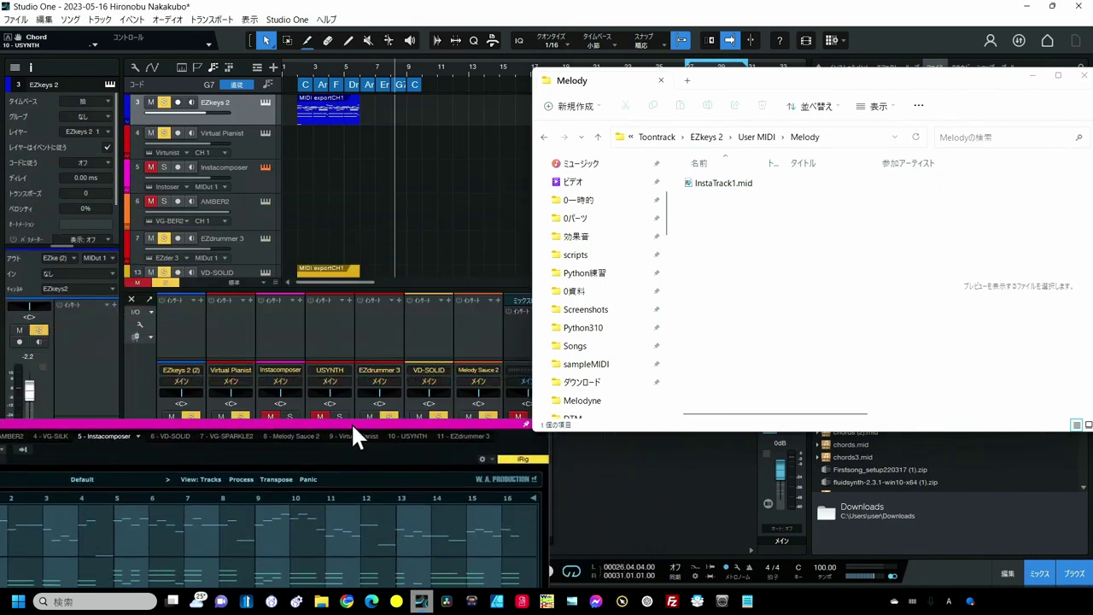
{"action": "scroll", "coordinate": [238, 241], "scroll_direction": "down", "scroll_amount": 3}
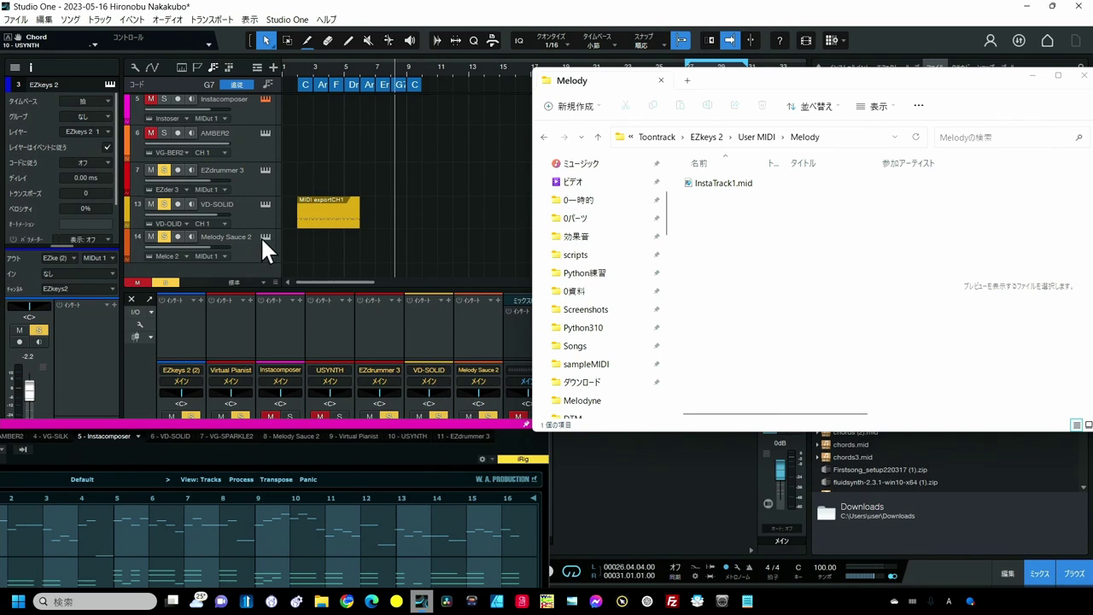
{"action": "left_click", "coordinate": [260, 236]}
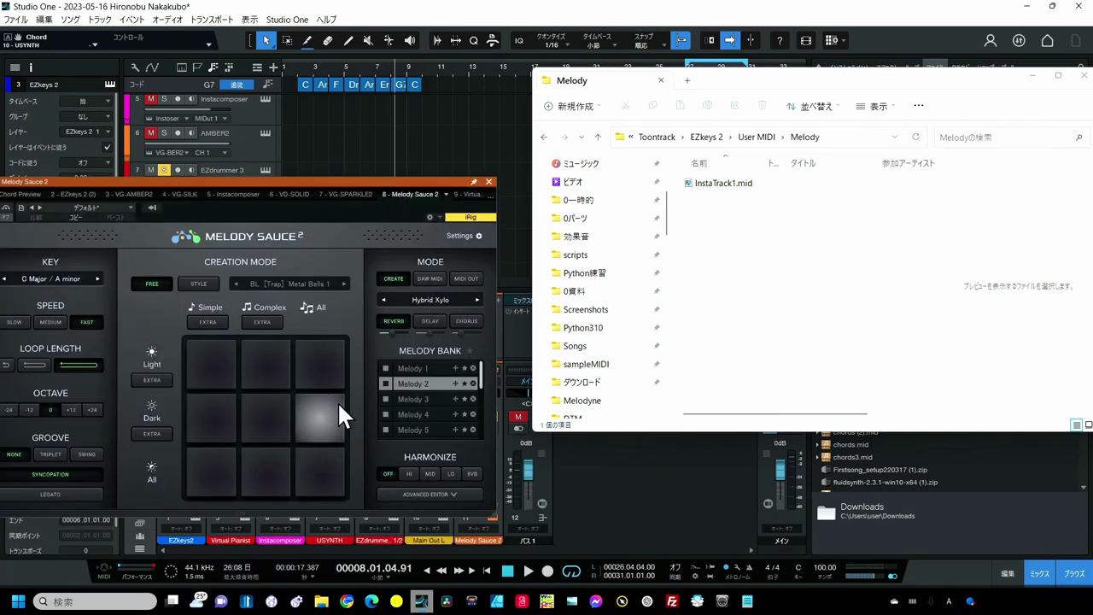
{"action": "left_click", "coordinate": [384, 384]}
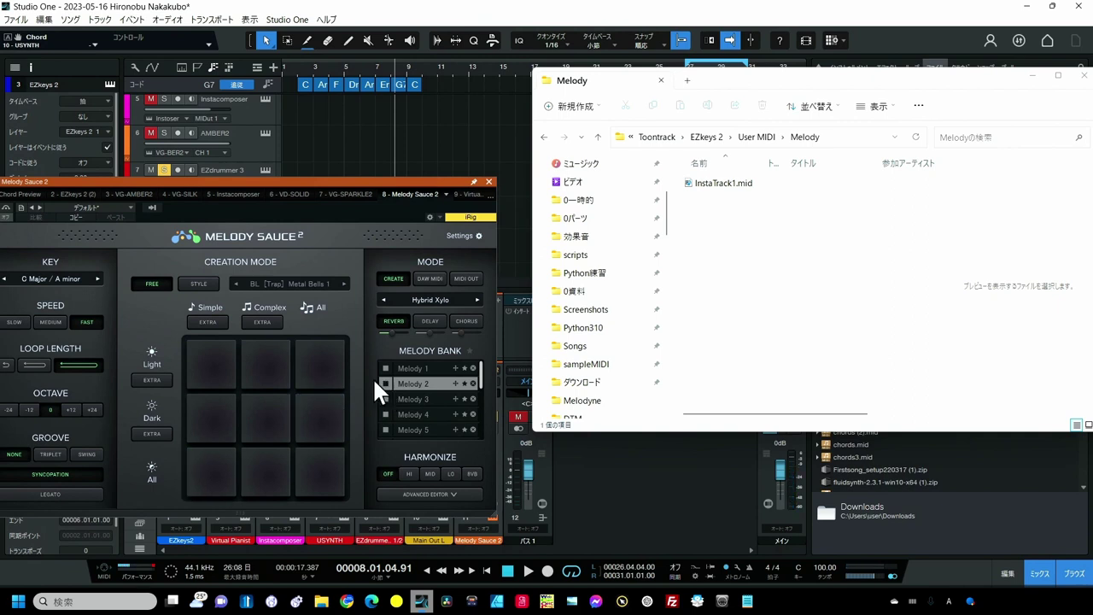
{"action": "left_click_drag", "start_coordinate": [375, 382], "coordinate": [709, 221]}
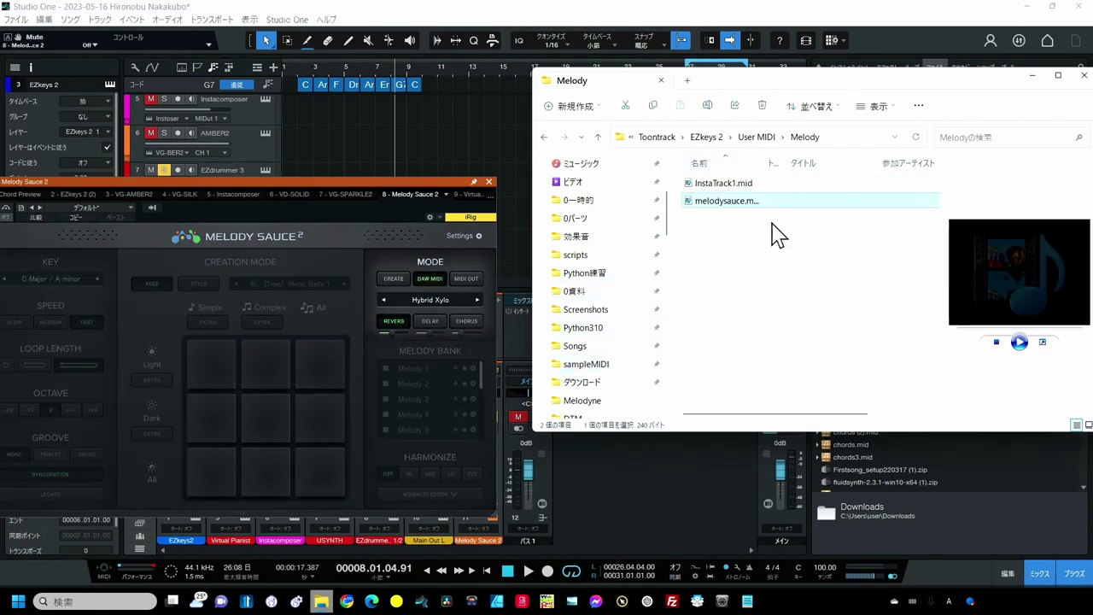
{"action": "left_click", "coordinate": [488, 181]}
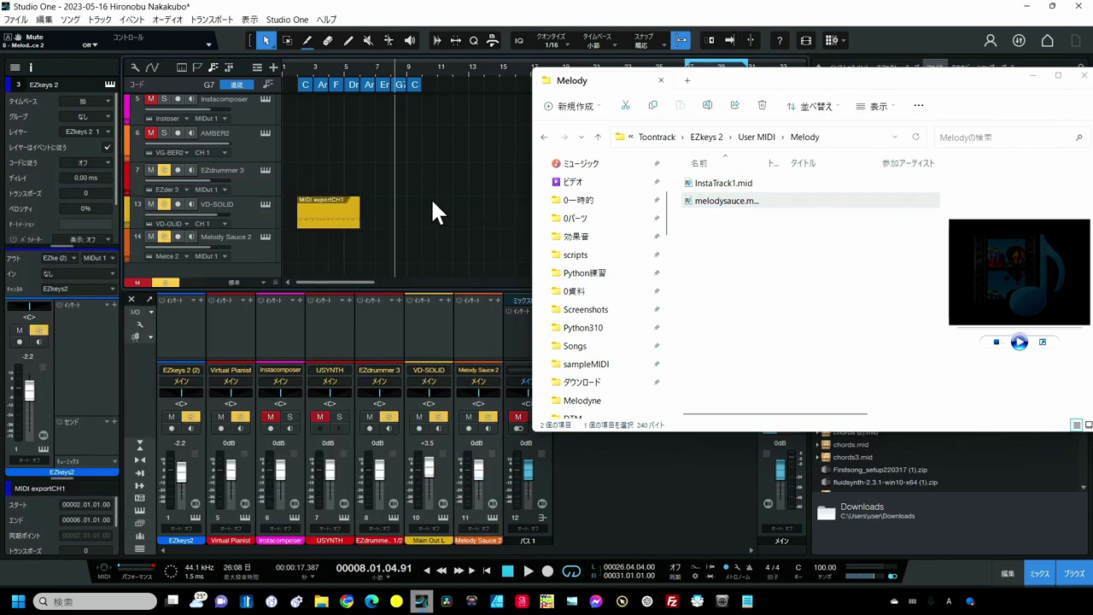
Step: Open EZkeys 2, remove the "ABC" search filter, and show the grooves in the User MIDI library's Melody folder
{"action": "scroll", "coordinate": [432, 204], "scroll_direction": "up", "scroll_amount": 3}
{"action": "left_click", "coordinate": [264, 101]}
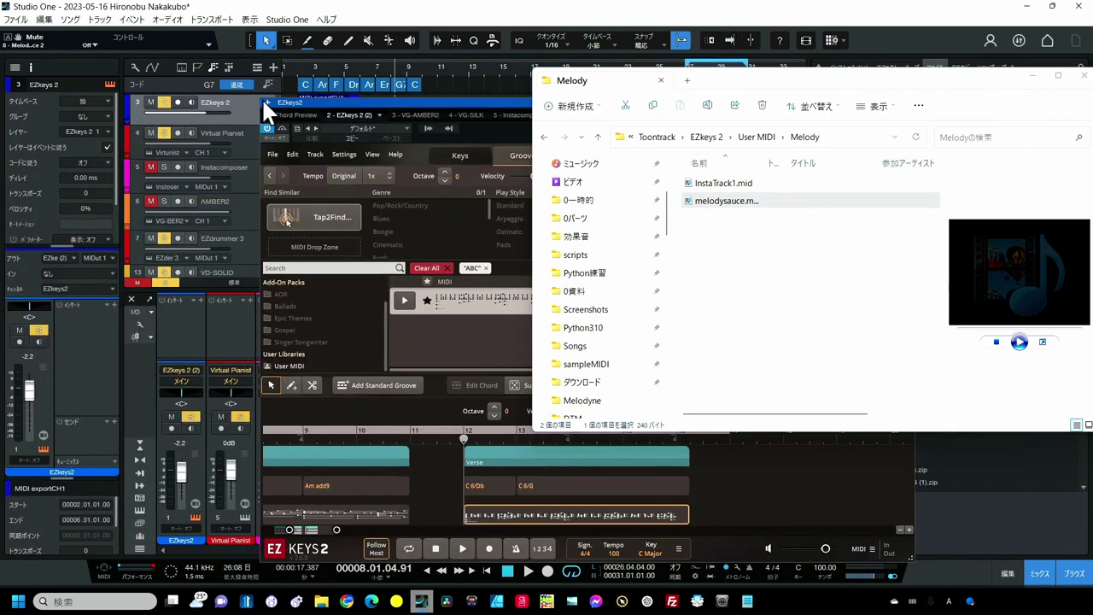
{"action": "left_click_drag", "start_coordinate": [781, 86], "coordinate": [1092, 108]}
{"action": "right_click", "coordinate": [288, 366]}
{"action": "left_click", "coordinate": [314, 462]}
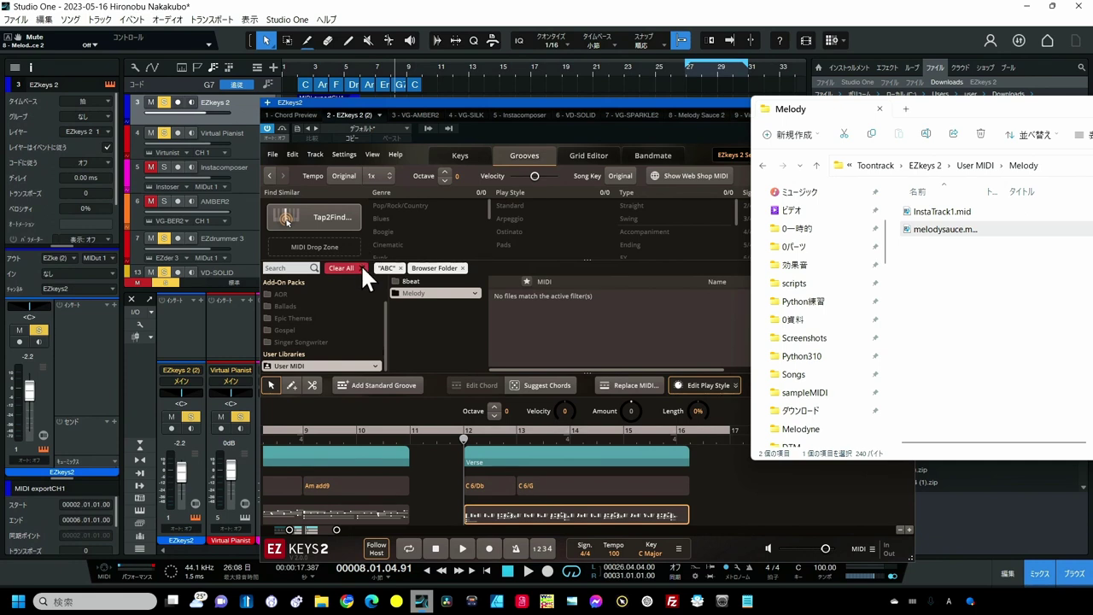
{"action": "left_click", "coordinate": [362, 267]}
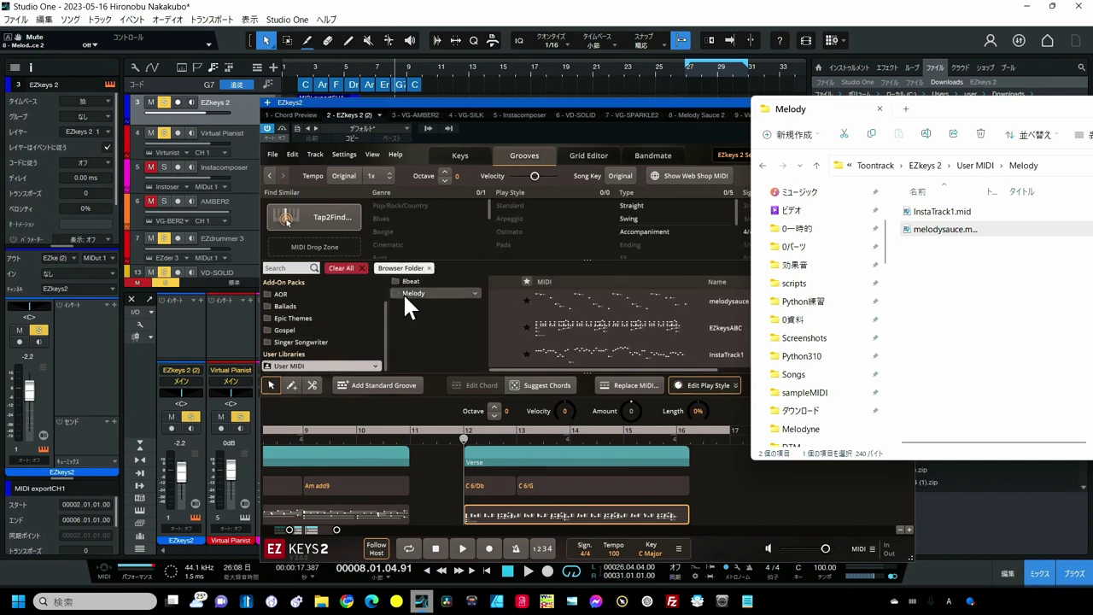
{"action": "left_click", "coordinate": [406, 295]}
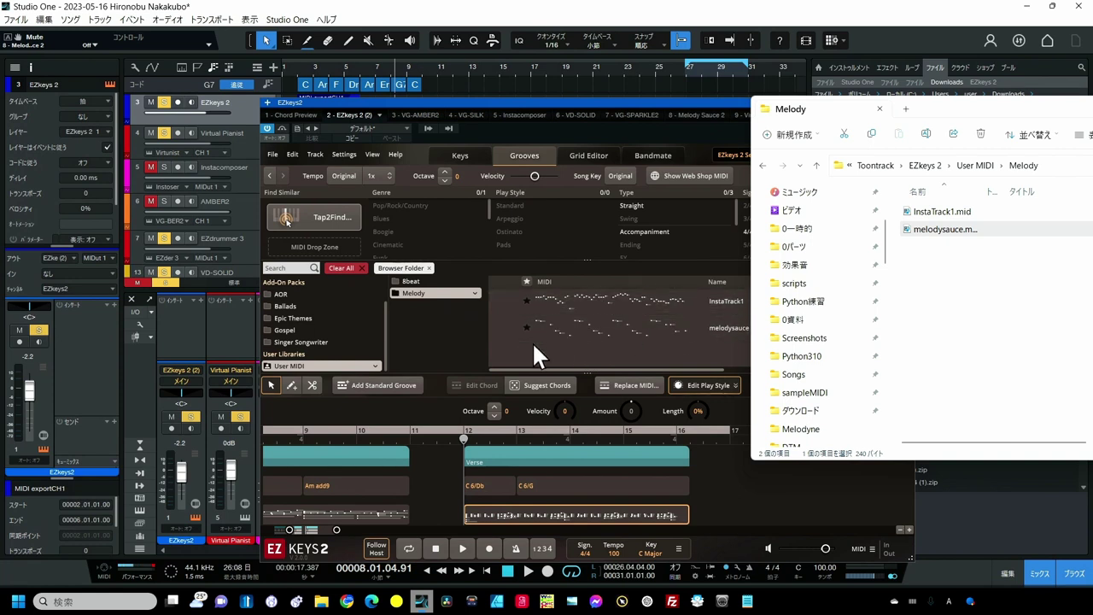
Step: Audition the InstaTrack1 and melodysauce grooves from the Melody folder
{"action": "left_click", "coordinate": [504, 300]}
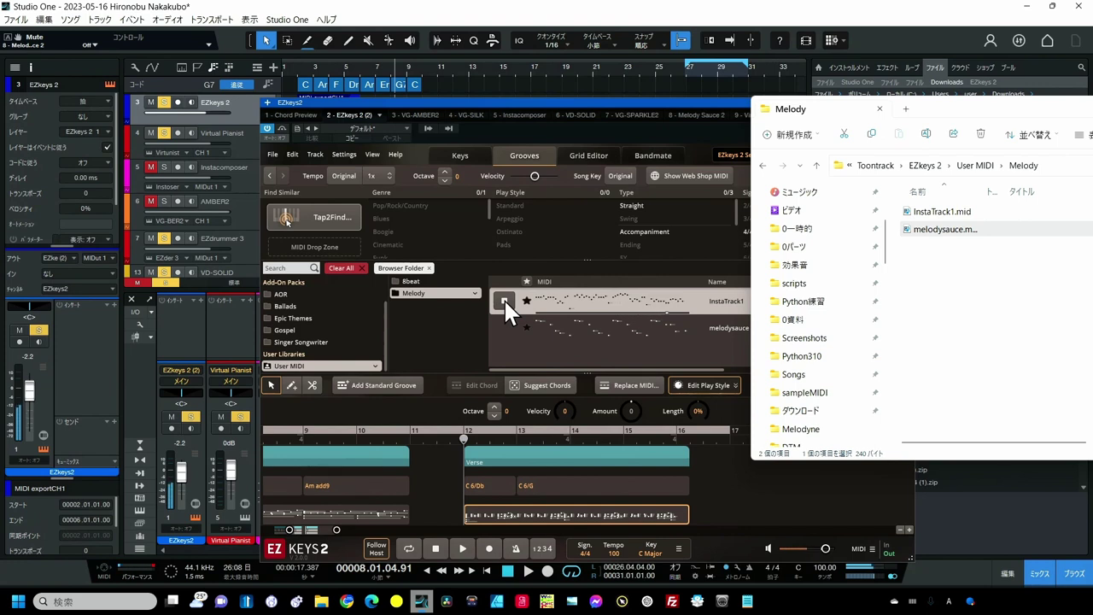
{"action": "left_click", "coordinate": [505, 302]}
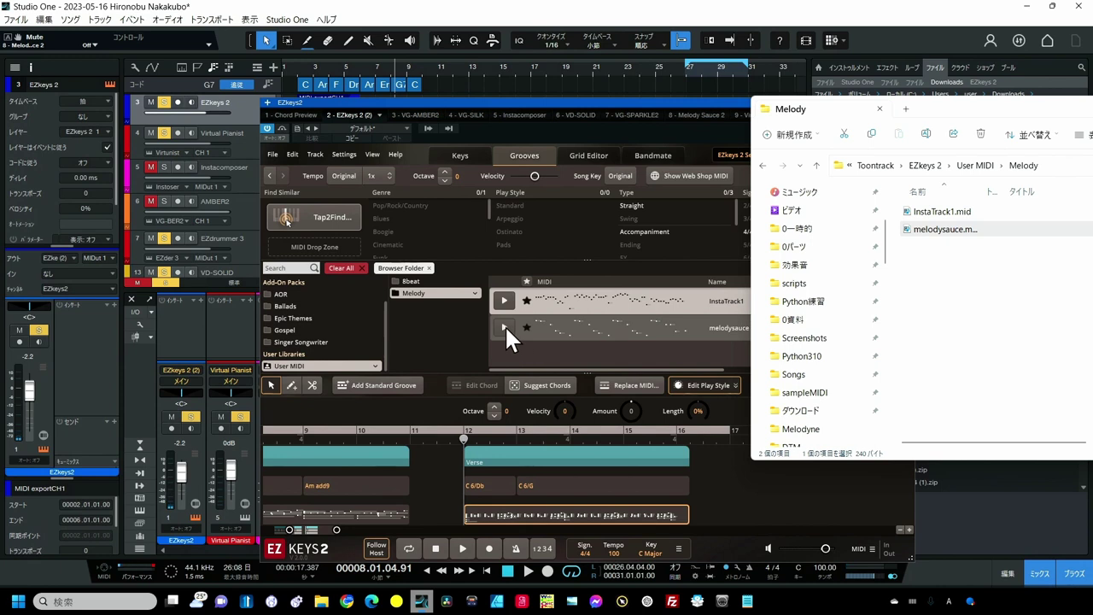
{"action": "left_click", "coordinate": [505, 327]}
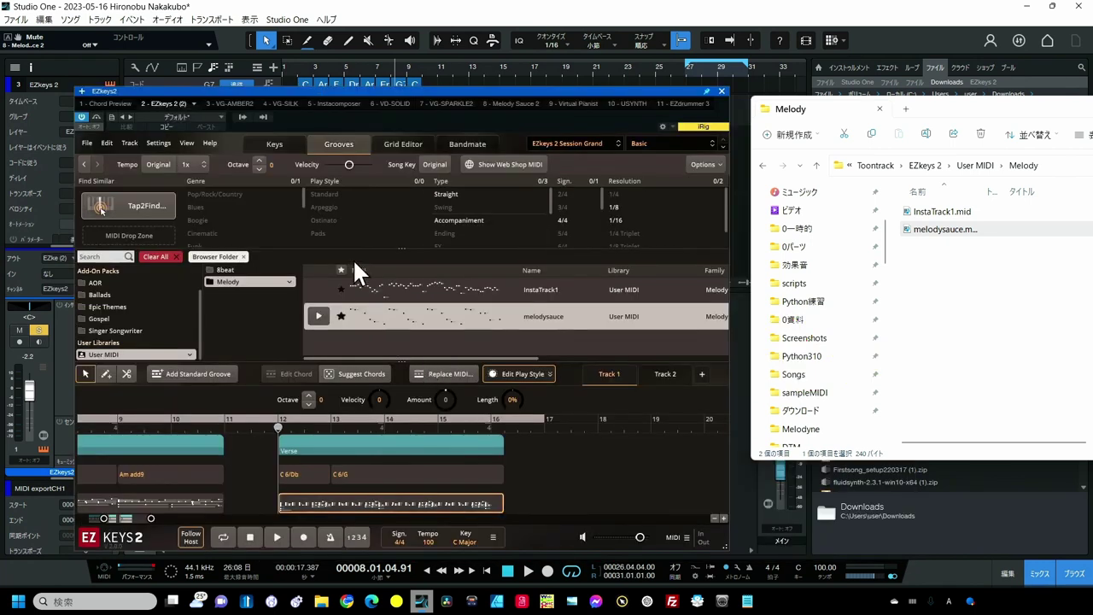
Step: Place the InstaTrack1 groove on the song track at bar 17 and change its first chord to C
{"action": "left_click_drag", "start_coordinate": [337, 295], "coordinate": [557, 438]}
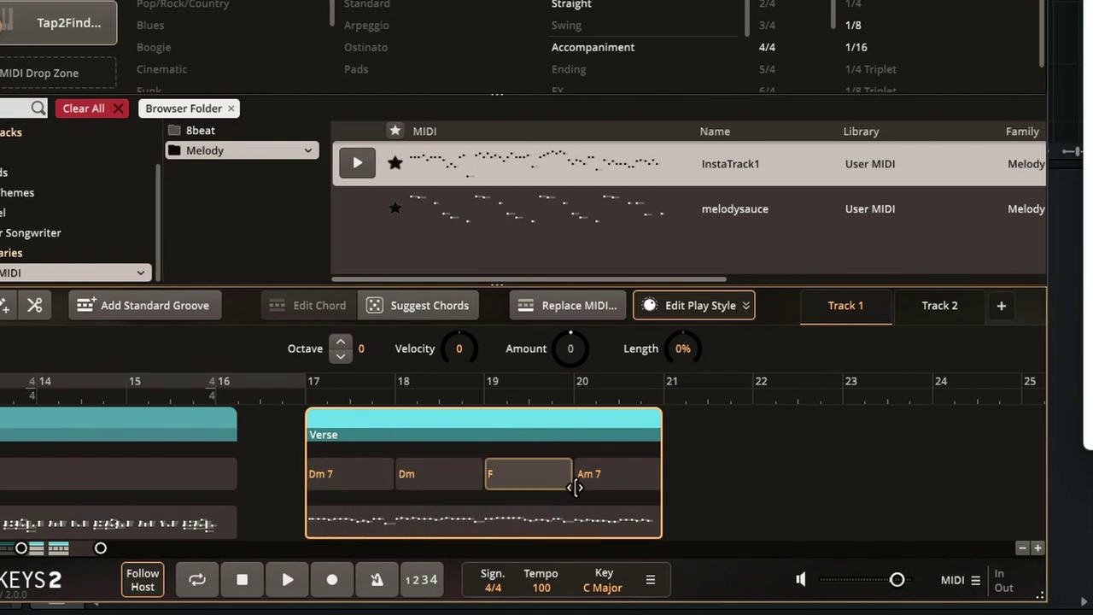
{"action": "left_click", "coordinate": [359, 497]}
{"action": "double_click", "coordinate": [359, 497]}
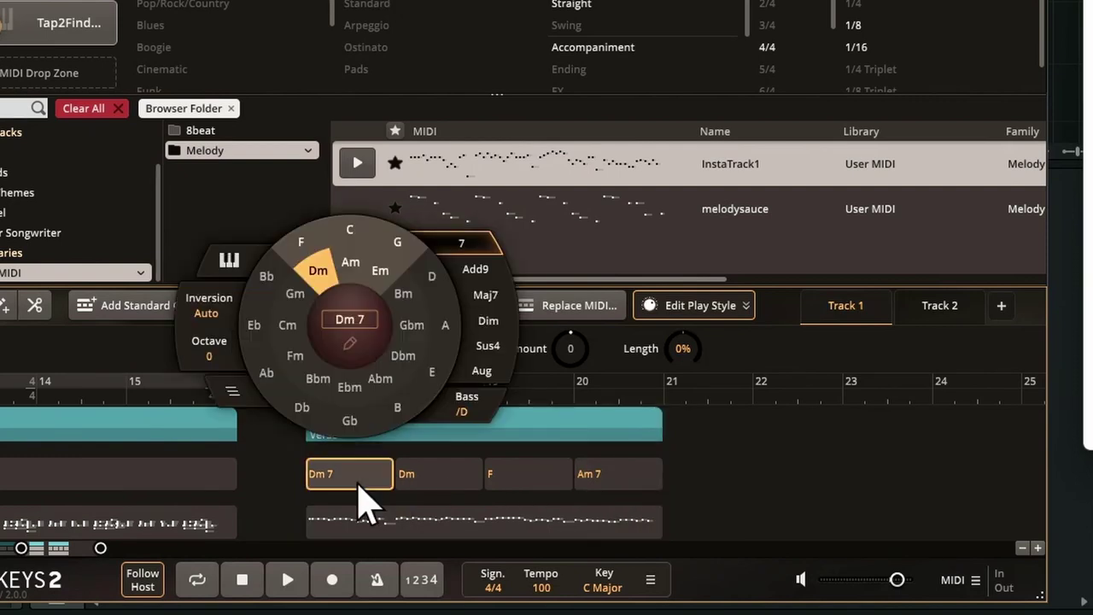
{"action": "left_click", "coordinate": [351, 234]}
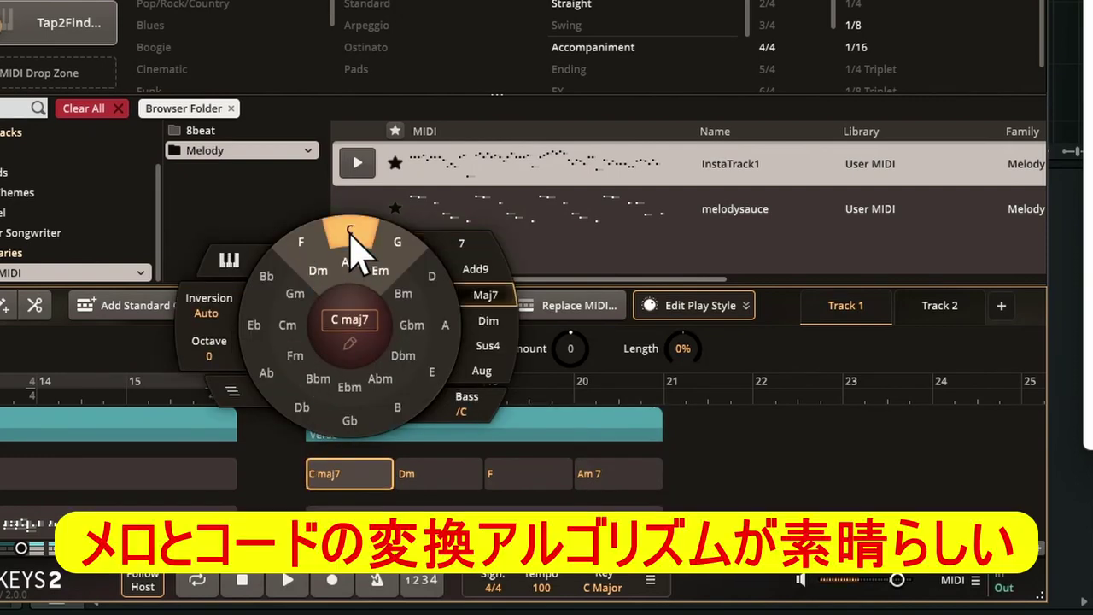
{"action": "mouse_move", "coordinate": [476, 294]}
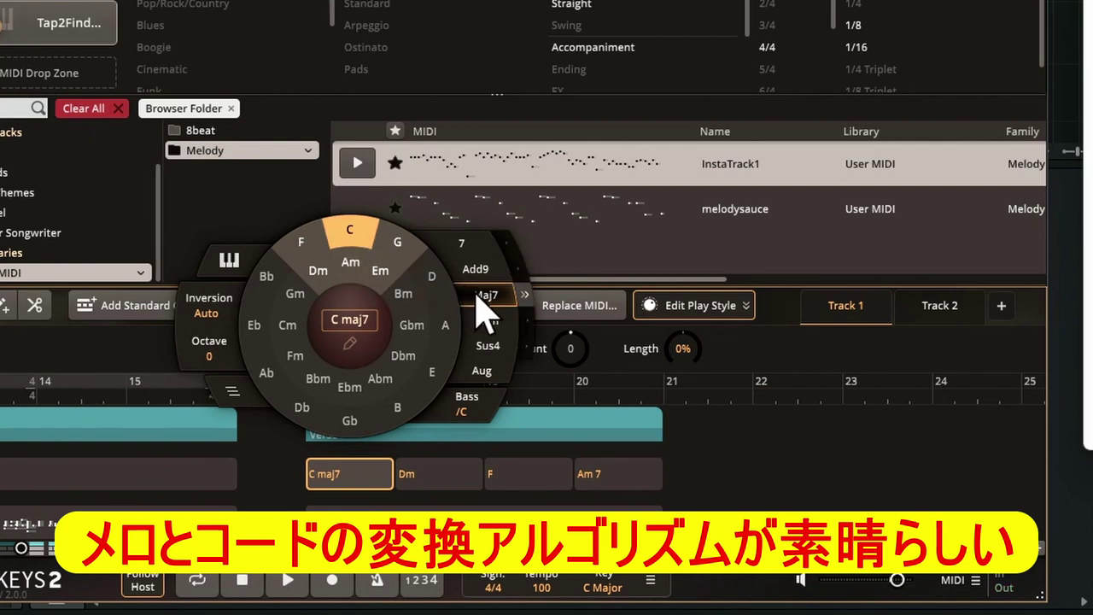
{"action": "left_click", "coordinate": [476, 296]}
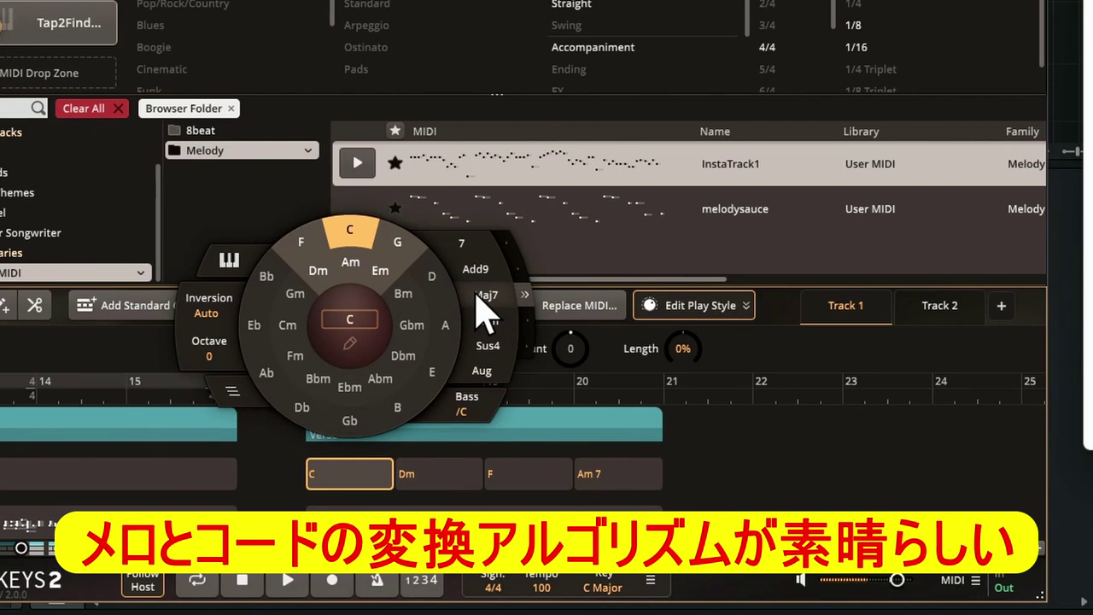
Step: Change the second chord of the bar 17 block to Em and open the chord wheel for its third chord
{"action": "left_click", "coordinate": [441, 473]}
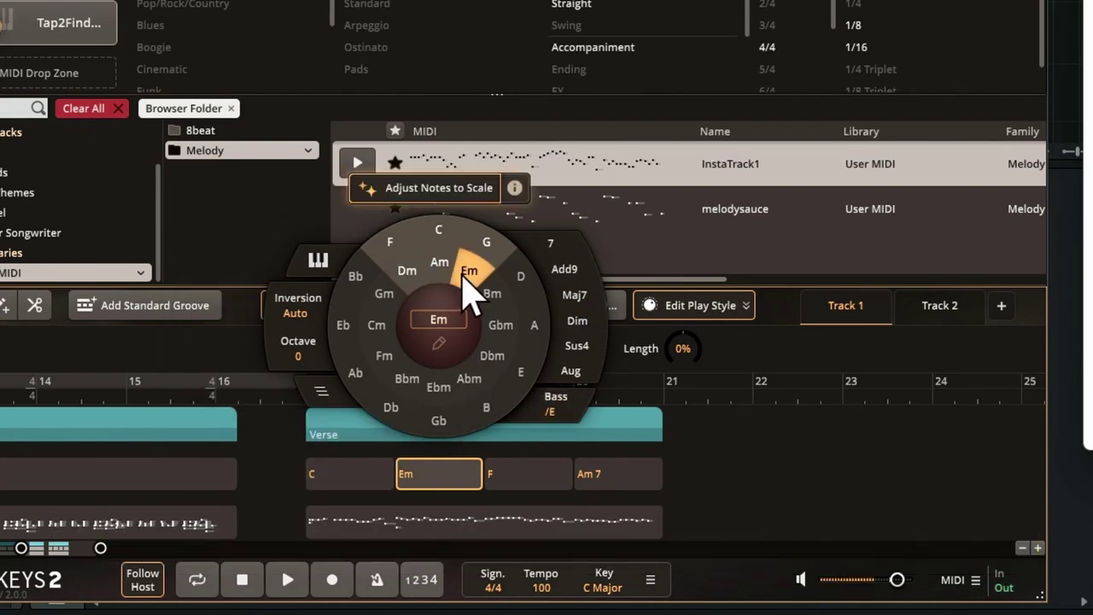
{"action": "left_click", "coordinate": [469, 273]}
{"action": "left_click", "coordinate": [510, 475]}
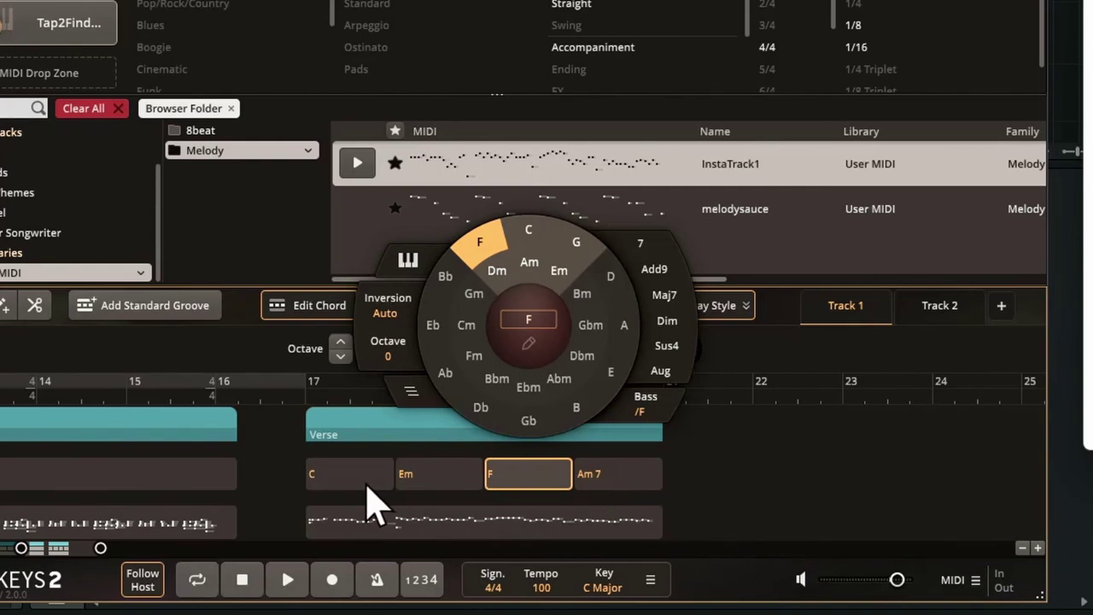
Step: Play back the reharmonised melody block from bar 17
{"action": "left_click", "coordinate": [308, 403]}
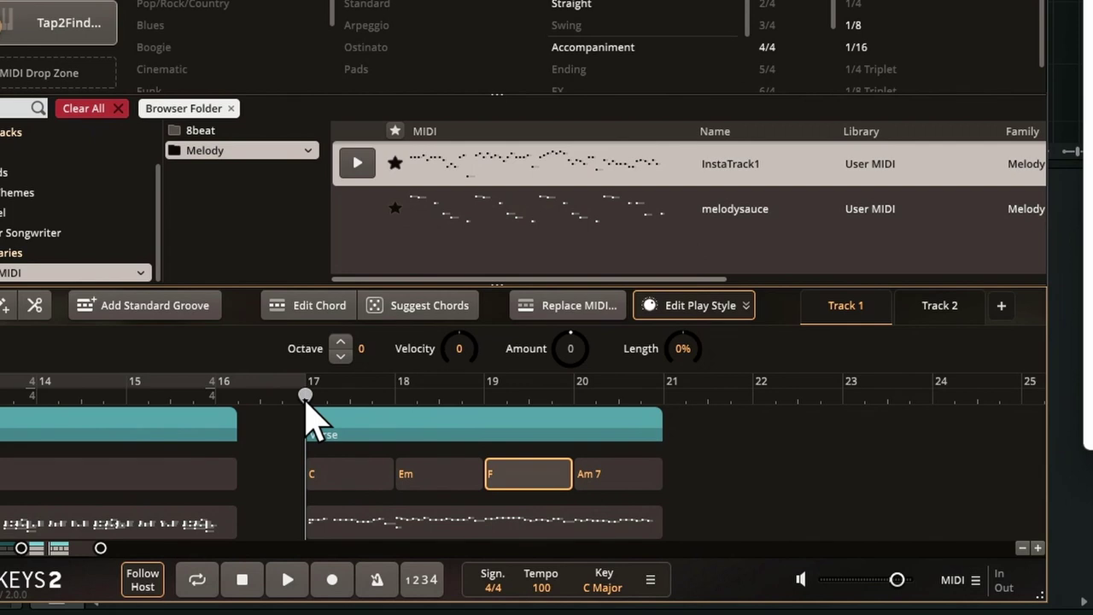
{"action": "key", "text": "space"}
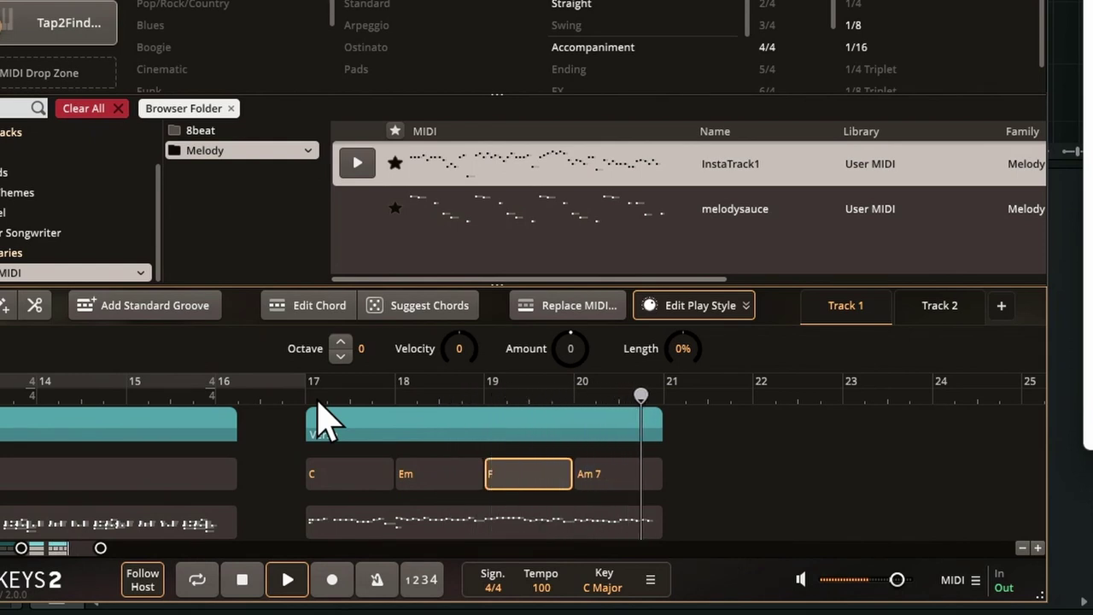
Step: Audition Add9, Maj7 and Sus4 on the last chord of the bar 17 block and set it to A aug
{"action": "left_click", "coordinate": [628, 489]}
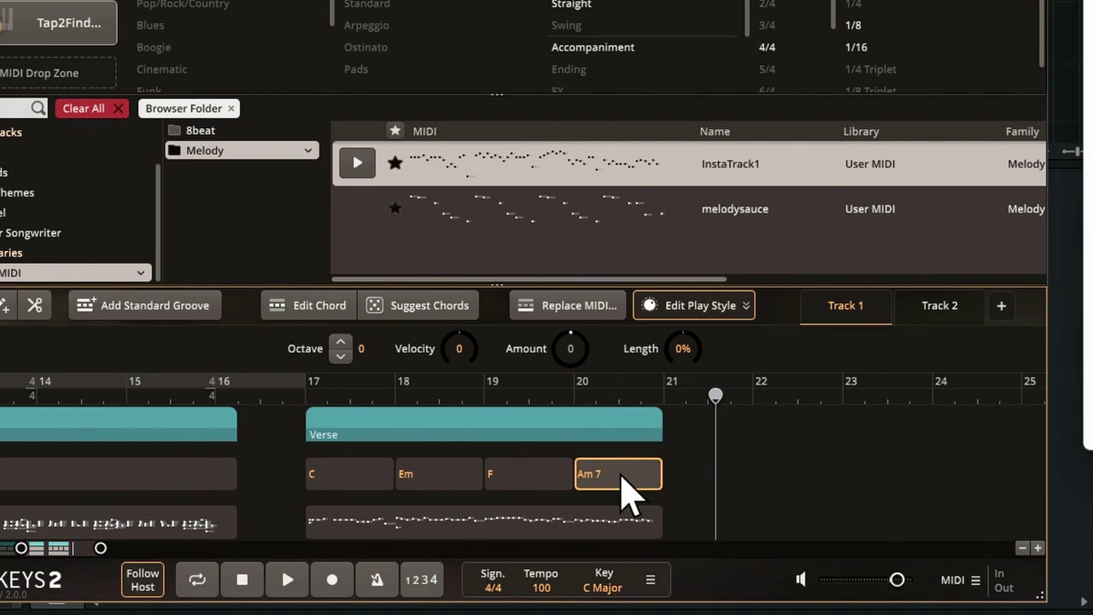
{"action": "double_click", "coordinate": [626, 480]}
{"action": "left_click", "coordinate": [746, 273]}
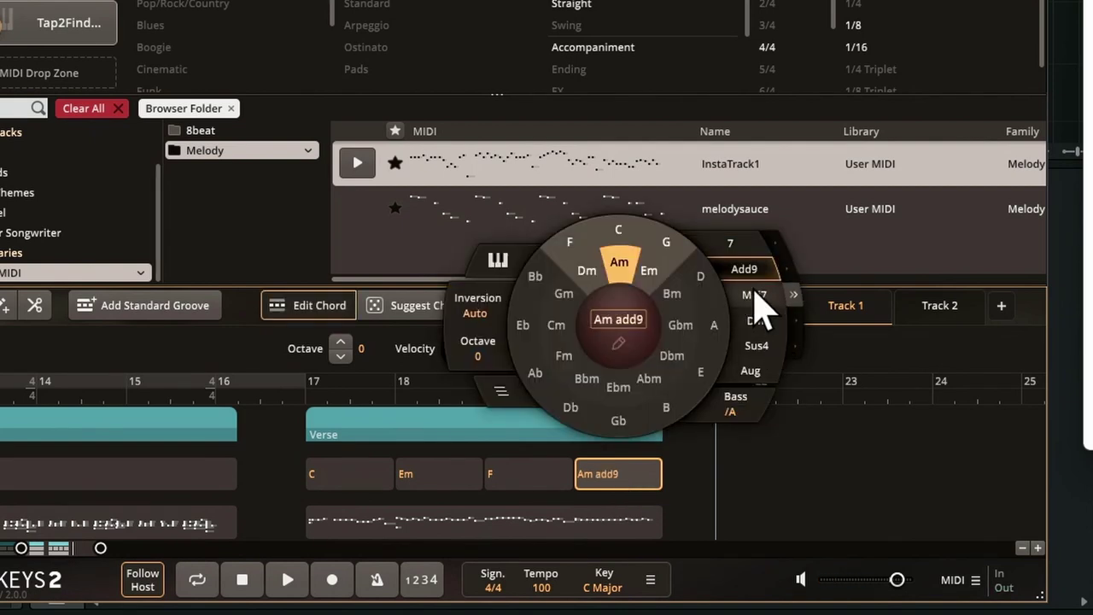
{"action": "left_click", "coordinate": [754, 293]}
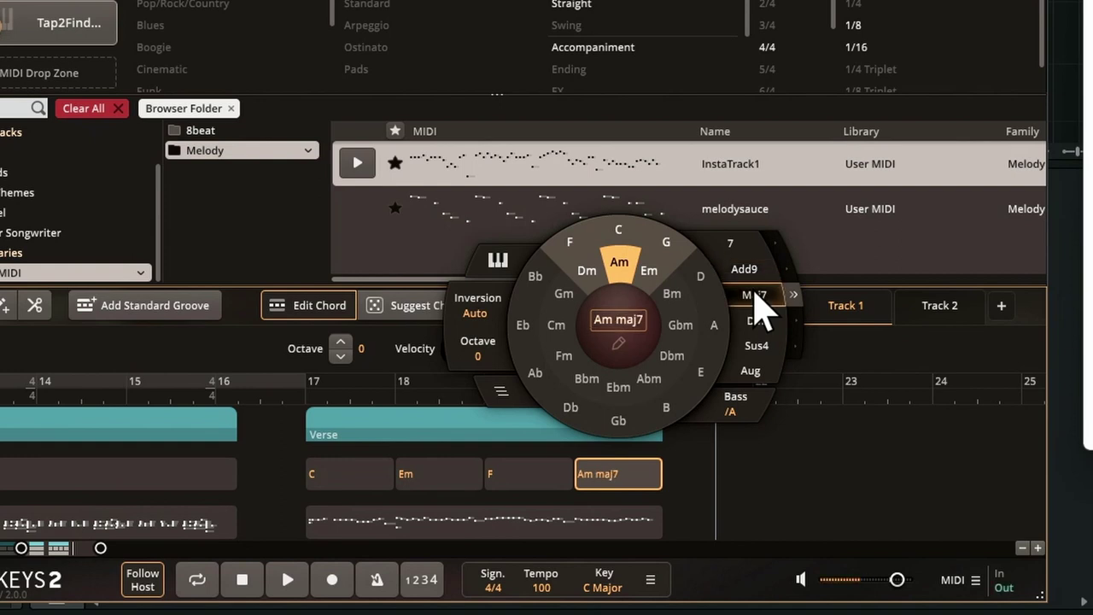
{"action": "left_click", "coordinate": [757, 346]}
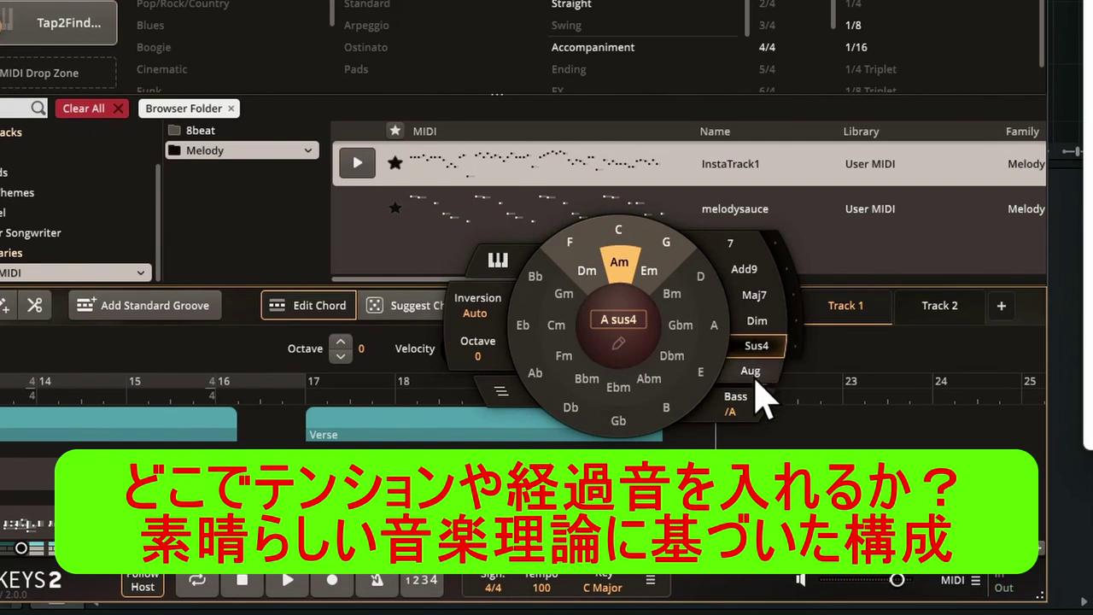
{"action": "left_click", "coordinate": [756, 380]}
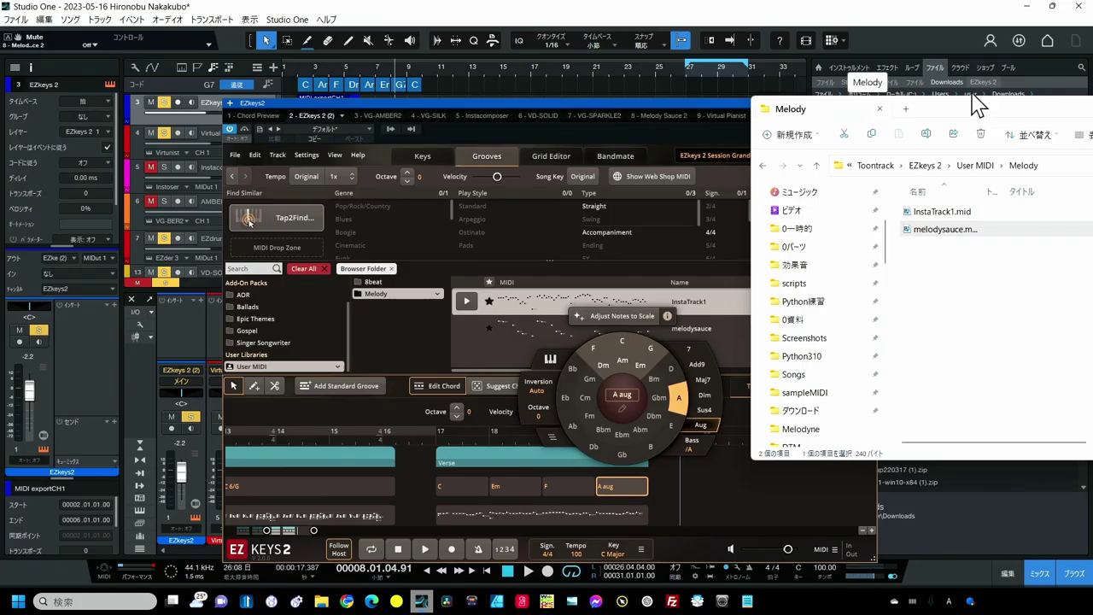
Step: Make room beside EZkeys 2 and enter C, Em, F and A+ on Studio One's chord track at bars 17 to 20
{"action": "left_click_drag", "start_coordinate": [969, 120], "coordinate": [618, 151]}
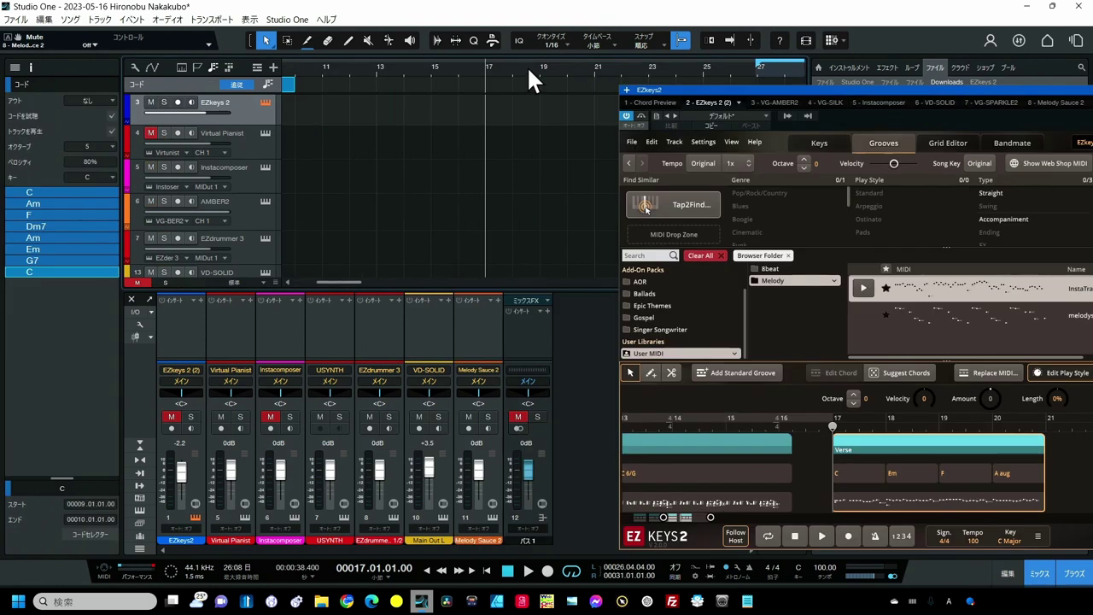
{"action": "left_click_drag", "start_coordinate": [503, 73], "coordinate": [439, 81]}
{"action": "double_click", "coordinate": [393, 84]}
{"action": "double_click", "coordinate": [444, 84]}
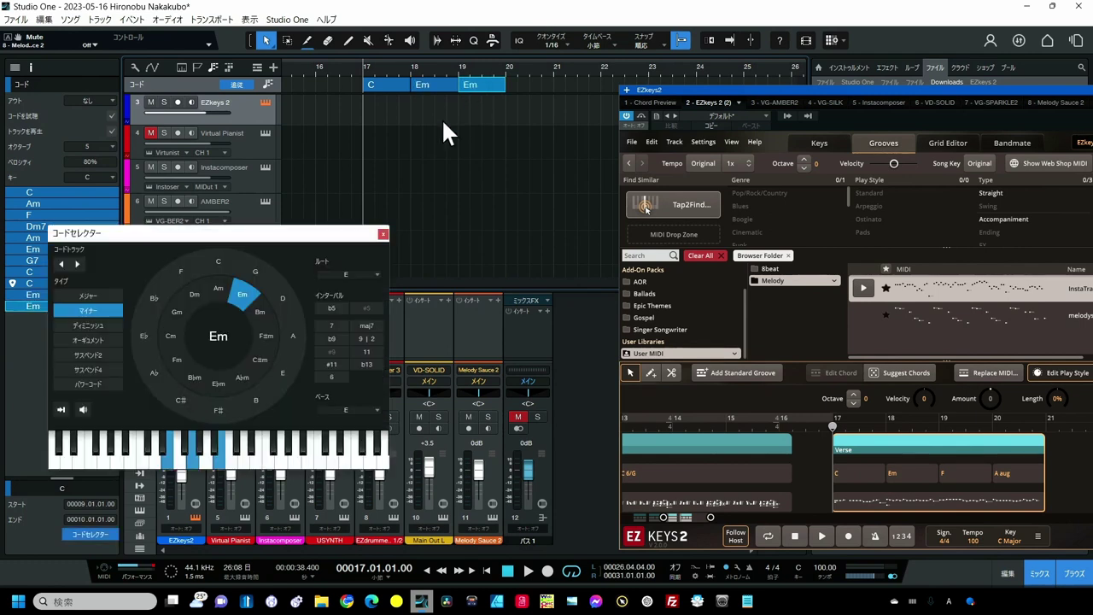
{"action": "left_click", "coordinate": [185, 271]}
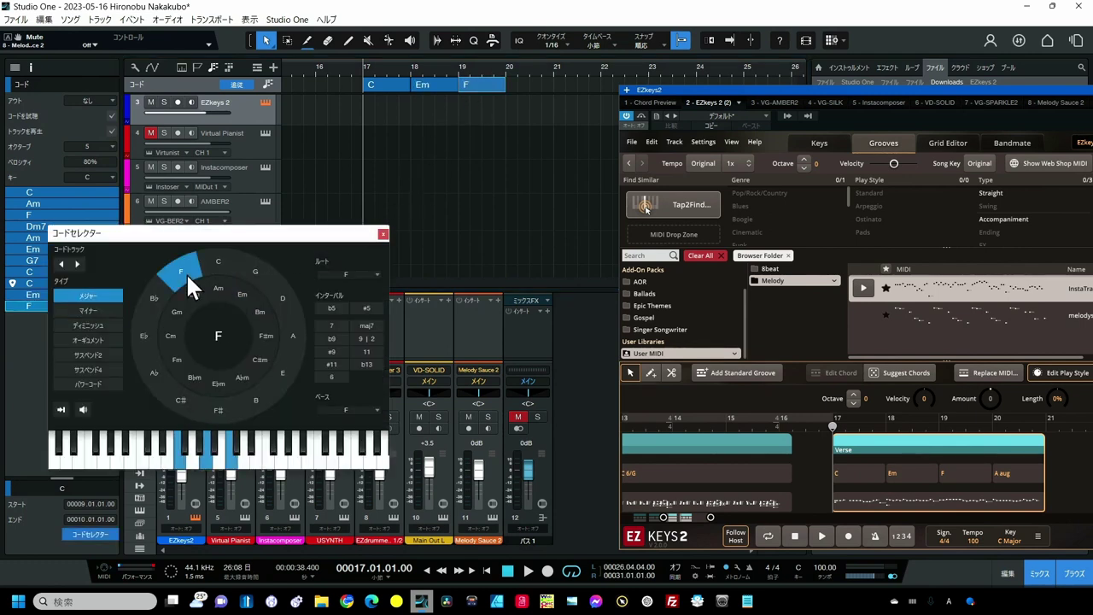
{"action": "left_click", "coordinate": [534, 86]}
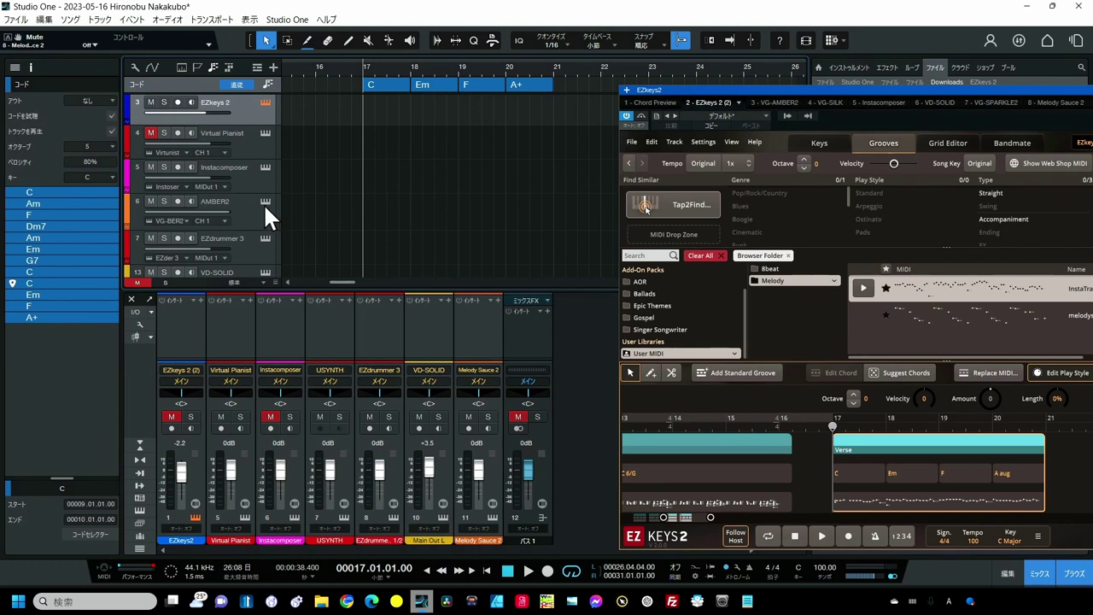
Step: Solo the AMBER2 track and enable Follow Chords in its Virtual Guitarist plugin
{"action": "left_click", "coordinate": [164, 201]}
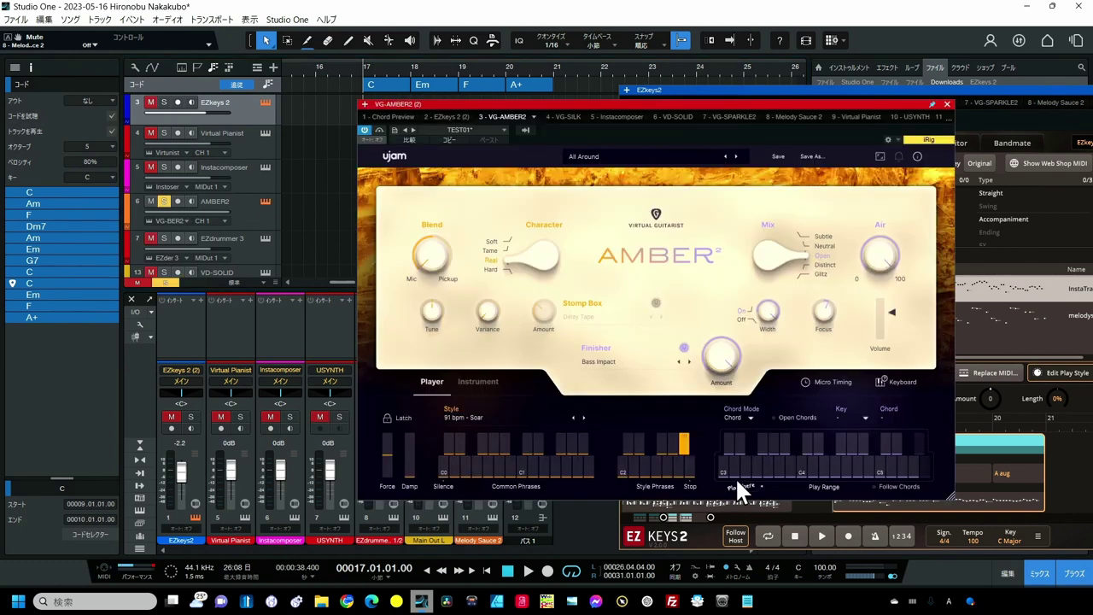
{"action": "left_click", "coordinate": [799, 461]}
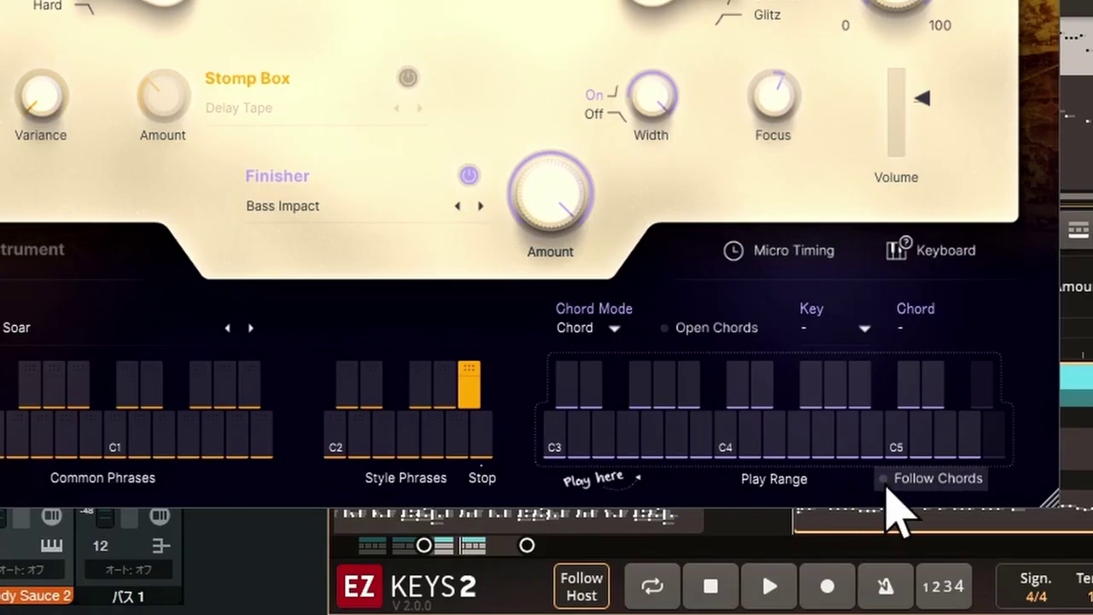
{"action": "left_click", "coordinate": [889, 489]}
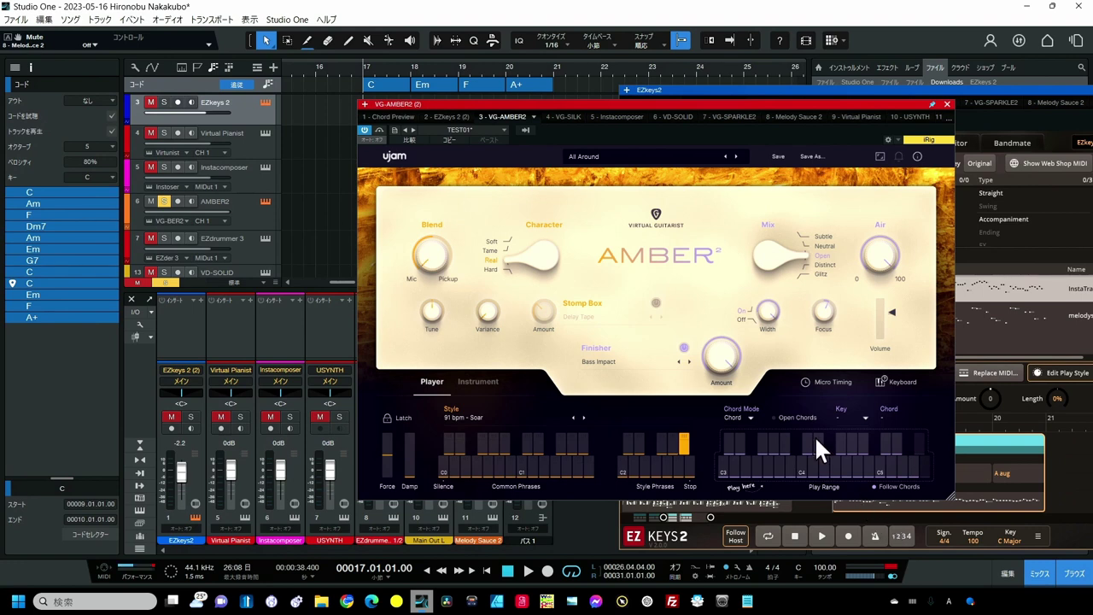
Step: Place the guitar style phrase on the AMBER2 track from bar 17 following the chord track, and turn Follow Chords off
{"action": "left_click_drag", "start_coordinate": [720, 105], "coordinate": [822, 190]}
{"action": "left_click_drag", "start_coordinate": [564, 84], "coordinate": [384, 201]}
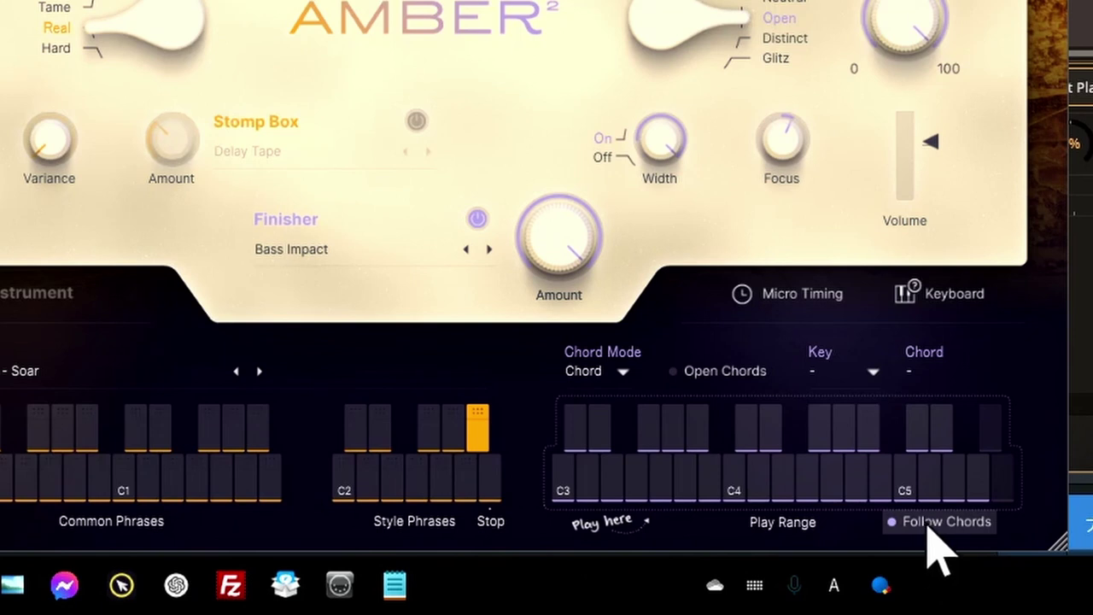
{"action": "left_click", "coordinate": [927, 523]}
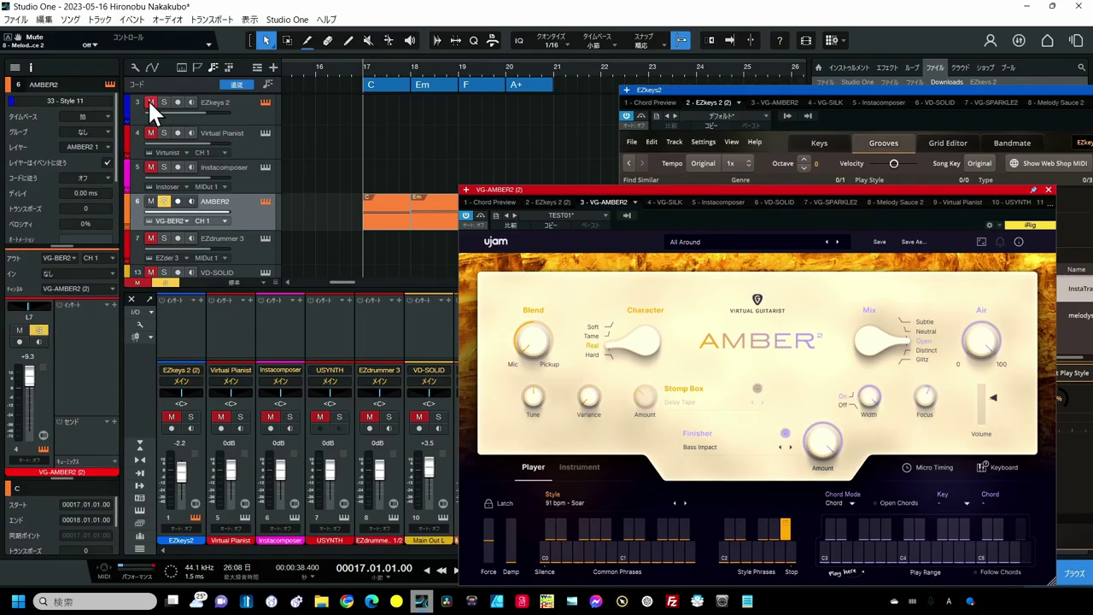
Step: Solo the EZkeys 2 track and play it together with the AMBER2 guitar from bar 17
{"action": "left_click", "coordinate": [147, 99]}
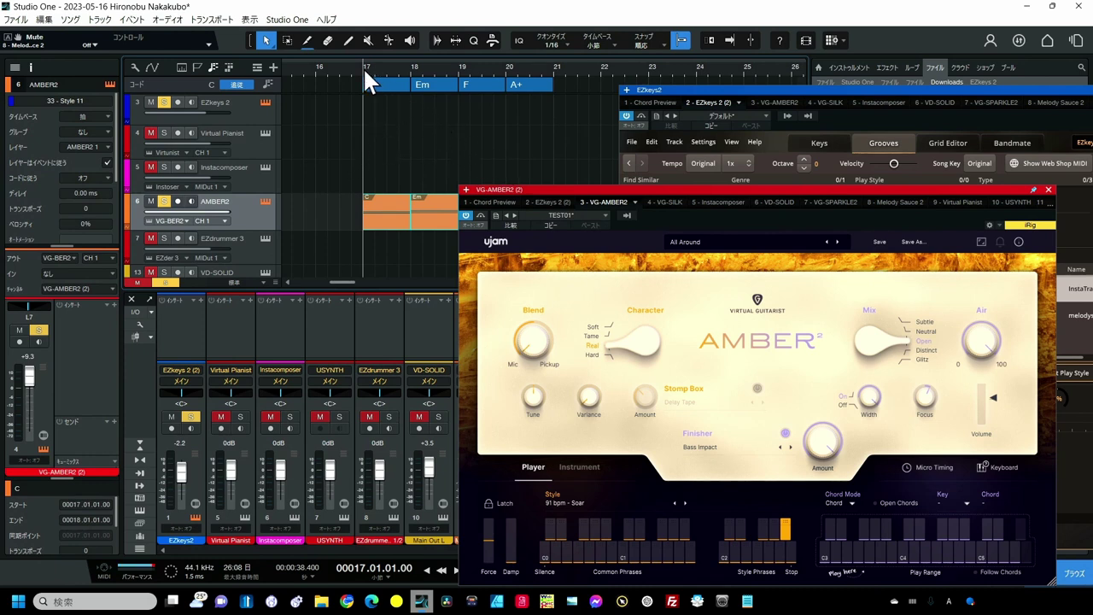
{"action": "key", "text": "space"}
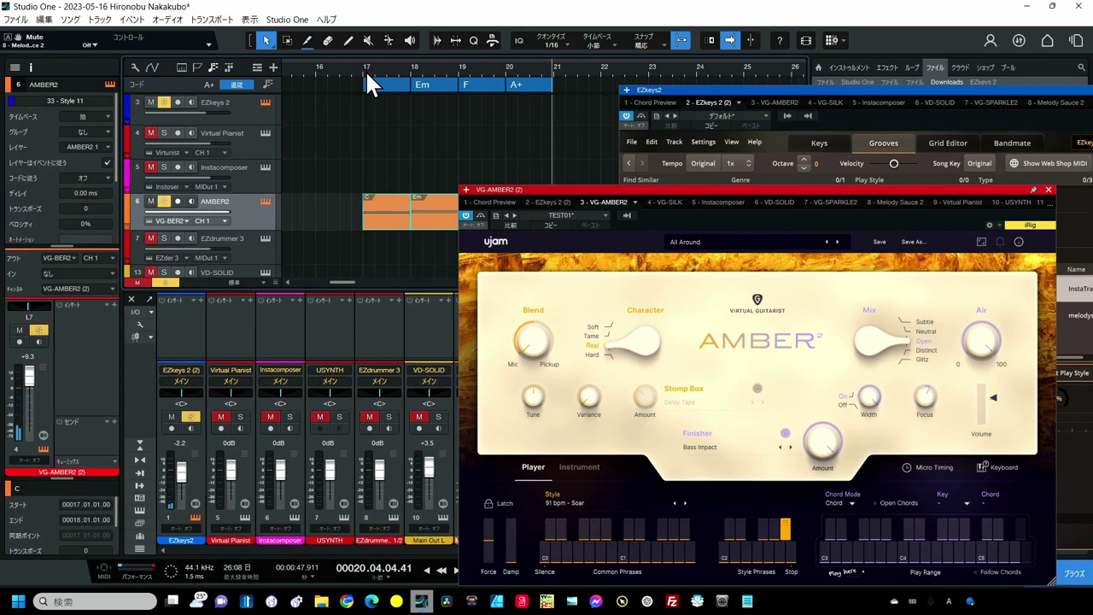
Step: Change the chord track's bar 20 chord to Am and replace the AMBER2 clip there with an Am version
{"action": "double_click", "coordinate": [520, 84]}
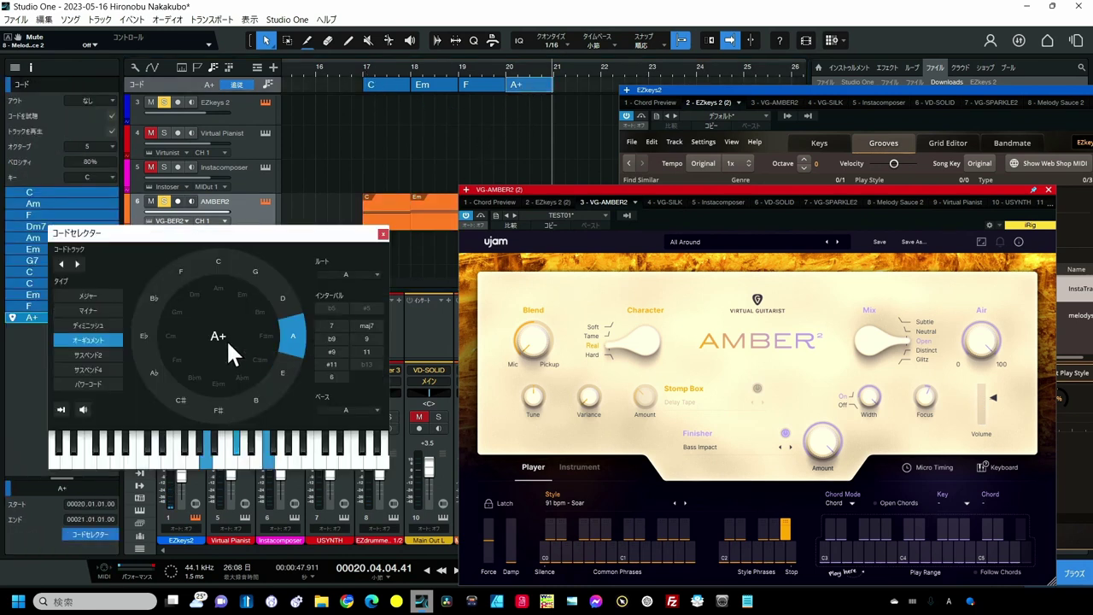
{"action": "left_click", "coordinate": [218, 288]}
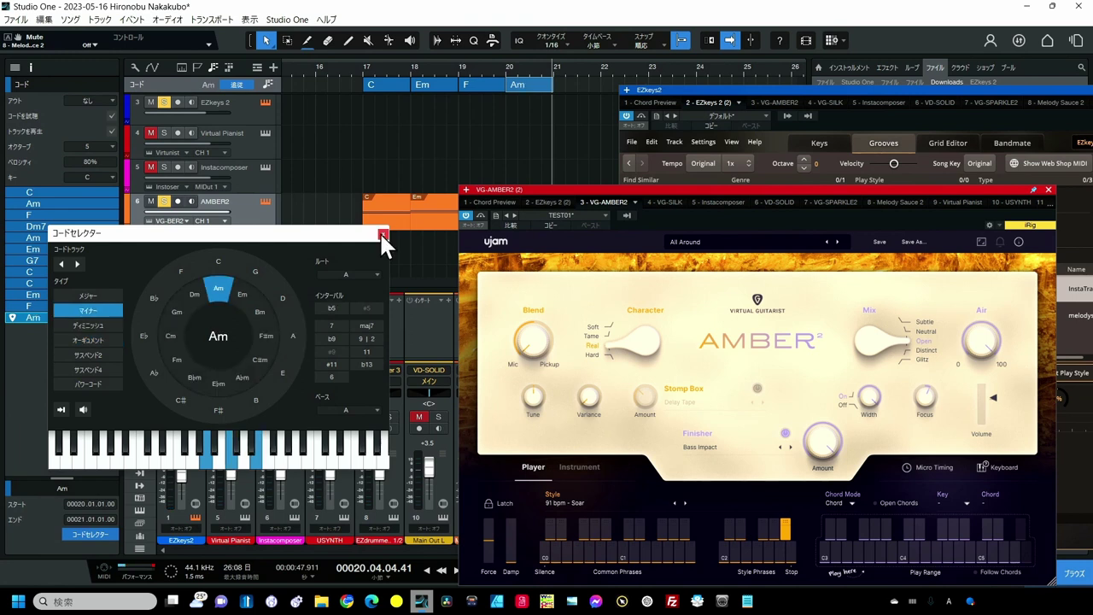
{"action": "left_click", "coordinate": [381, 232]}
{"action": "left_click_drag", "start_coordinate": [546, 187], "coordinate": [699, 161]}
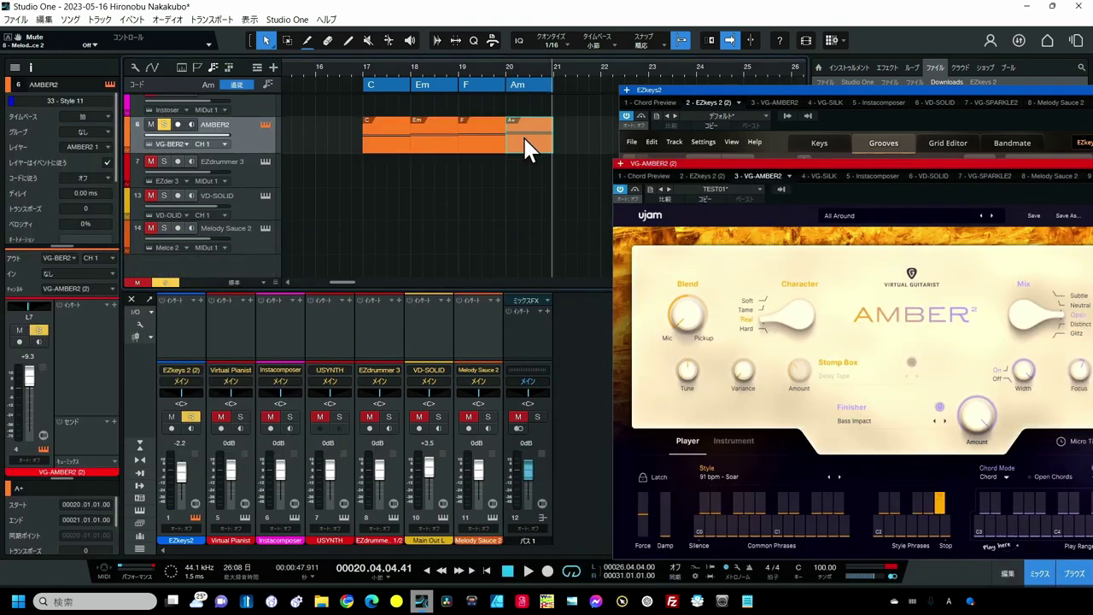
{"action": "key", "text": "Delete"}
{"action": "left_click_drag", "start_coordinate": [530, 86], "coordinate": [532, 126]}
{"action": "scroll", "coordinate": [251, 173], "scroll_direction": "up", "scroll_amount": 2}
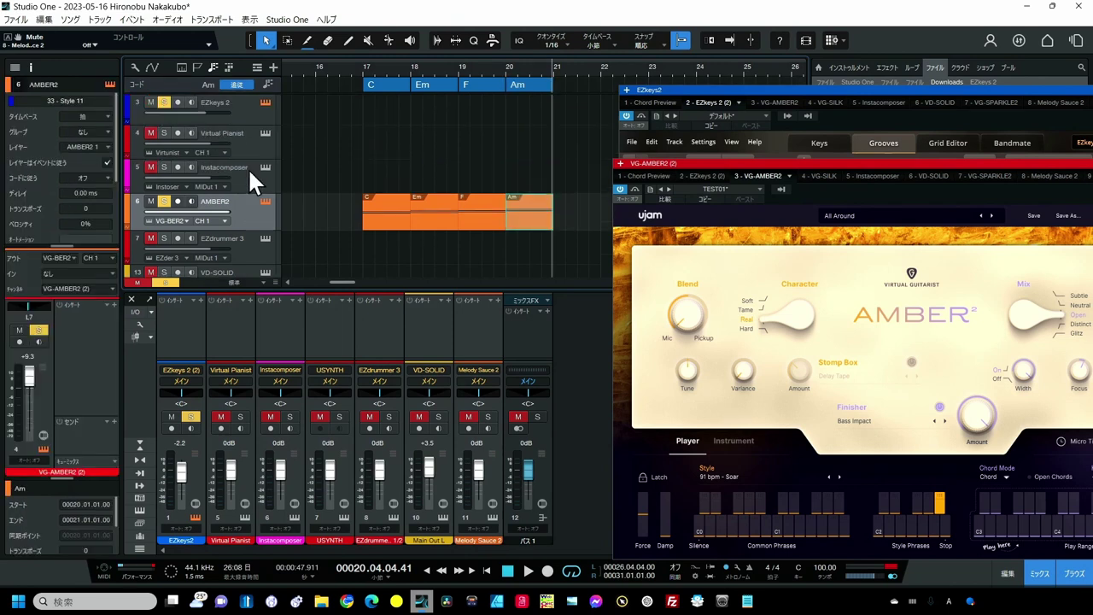
Step: Show EZkeys 2 again and change the last chord of its bar 17 block to Am
{"action": "left_click", "coordinate": [266, 103]}
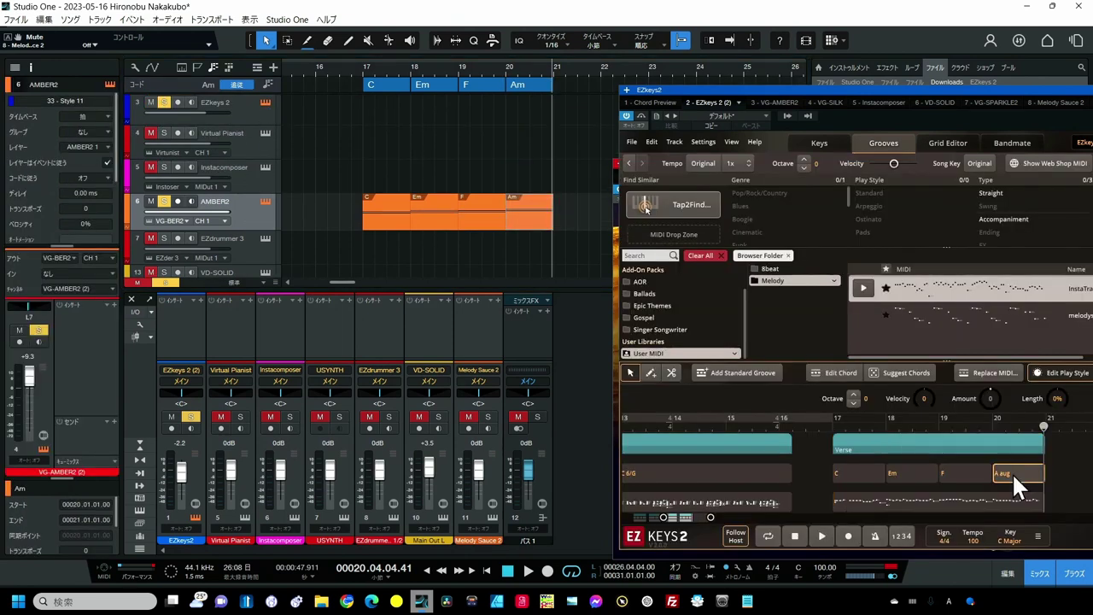
{"action": "left_click", "coordinate": [1012, 473]}
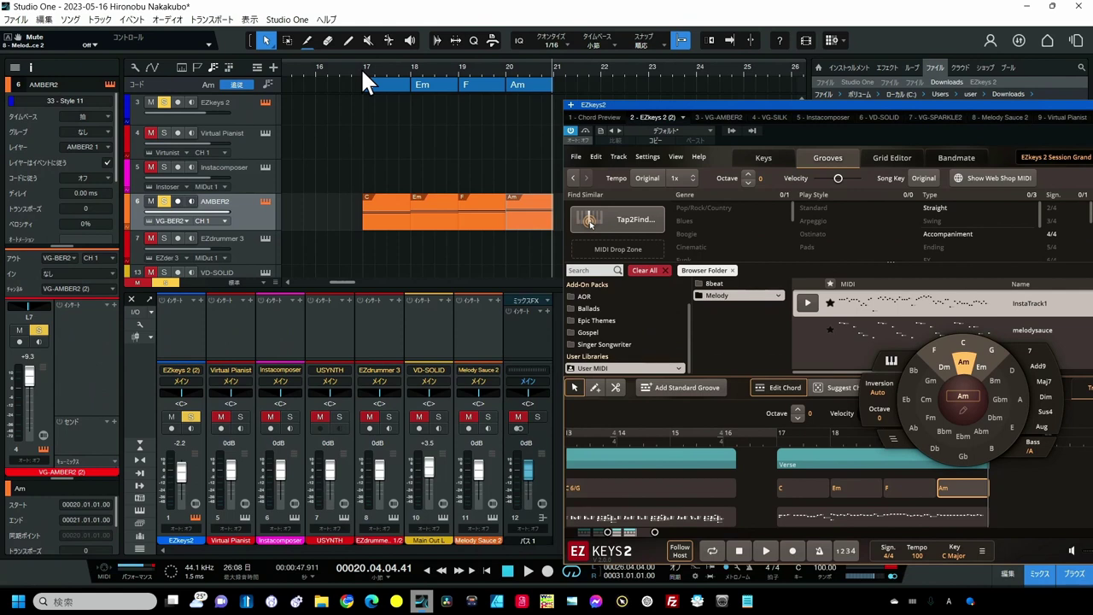
Step: Add a drum pattern over bars 17 to 20 on the soloed VD-SOLID track and play the arrangement from bar 17
{"action": "scroll", "coordinate": [362, 71], "scroll_direction": "down", "scroll_amount": 3}
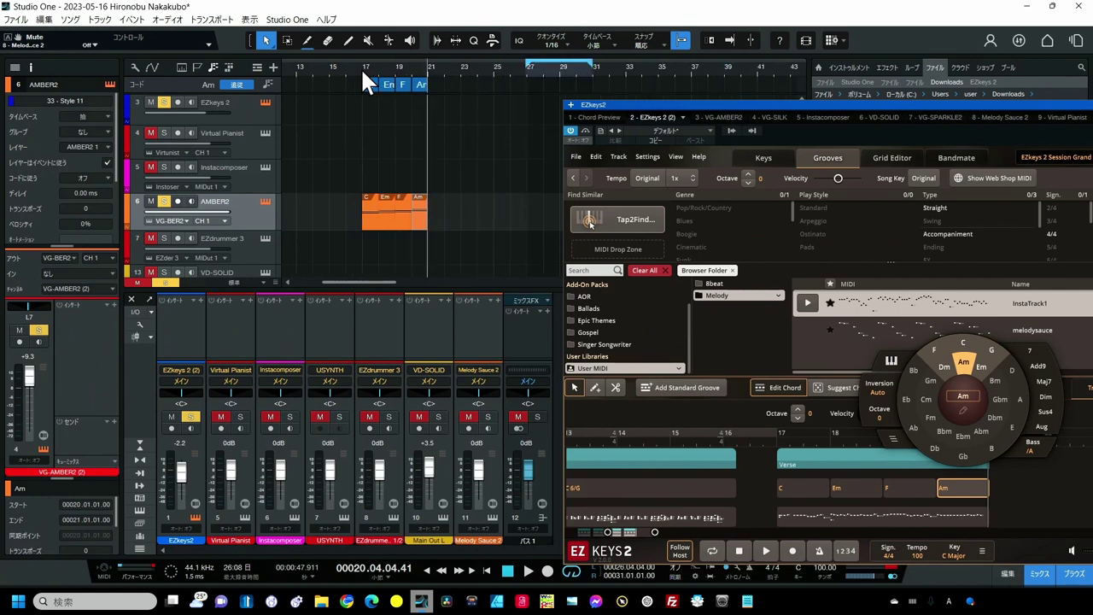
{"action": "left_click", "coordinate": [362, 71]}
{"action": "scroll", "coordinate": [237, 247], "scroll_direction": "down", "scroll_amount": 1}
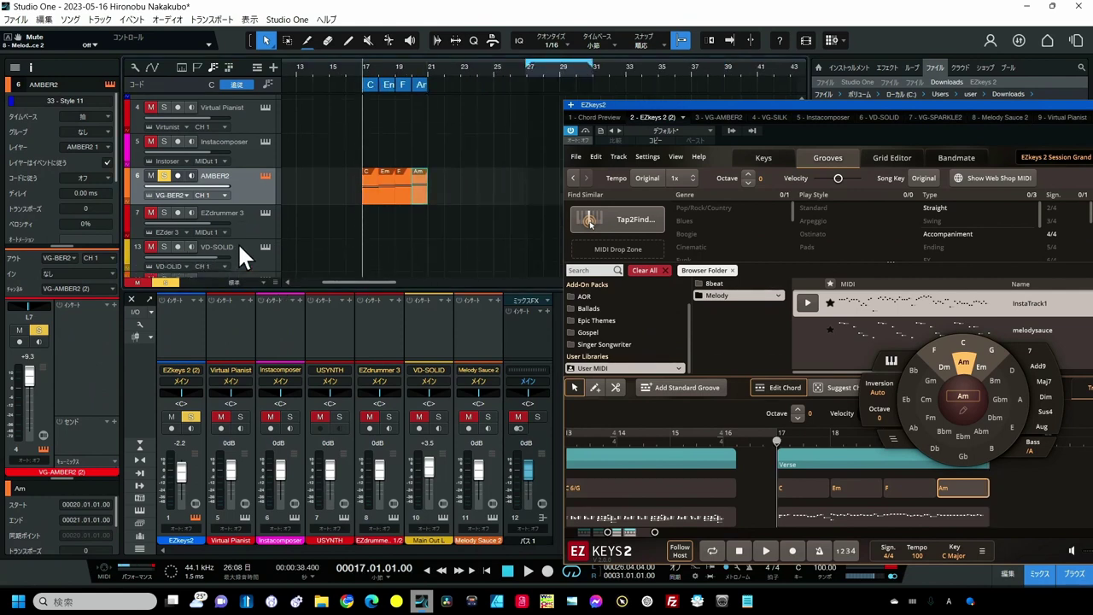
{"action": "left_click", "coordinate": [163, 246]}
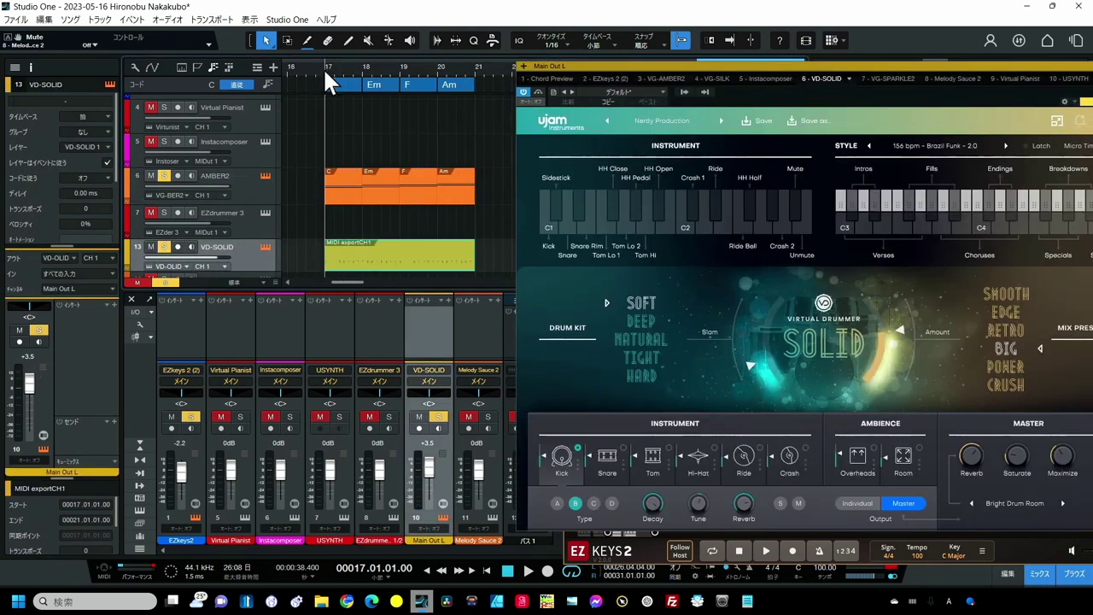
{"action": "key", "text": "space"}
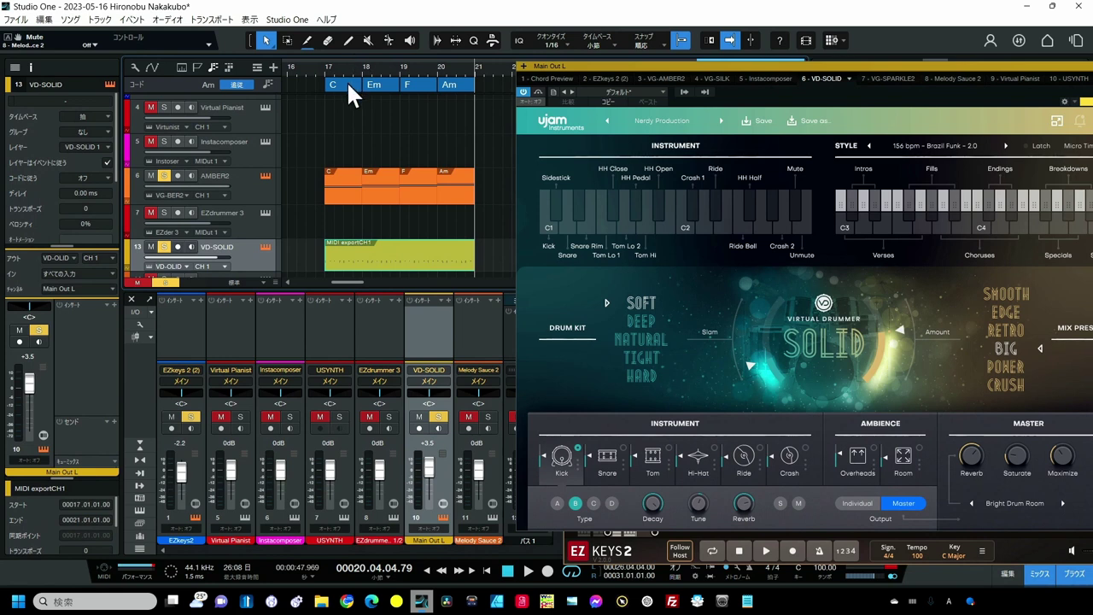
Step: Change the chord track's chords at bars 17 to 20 to Am, G, C and G7
{"action": "double_click", "coordinate": [346, 81]}
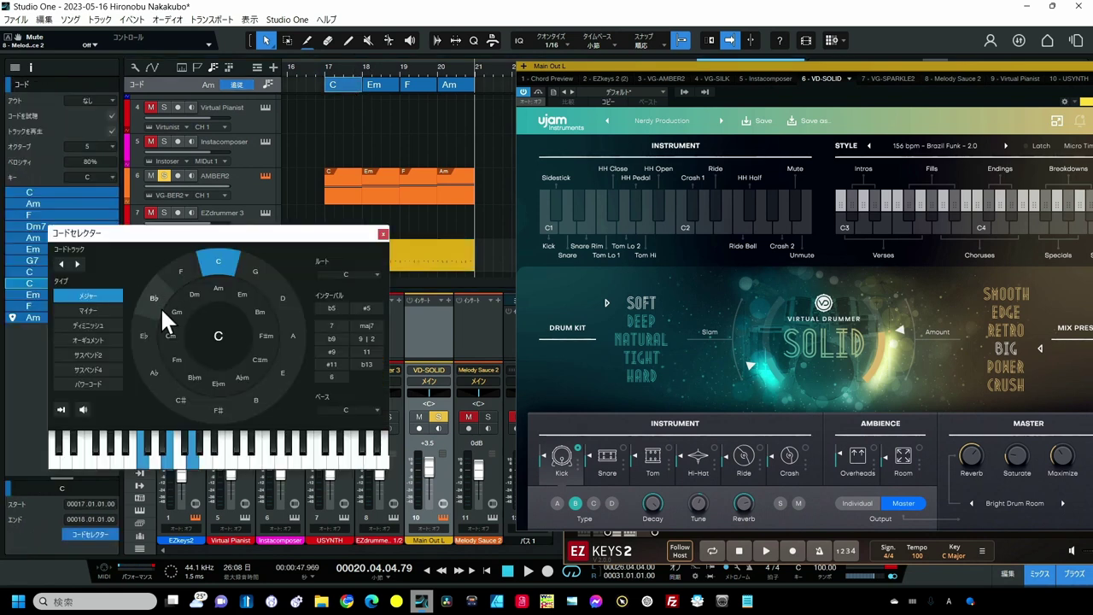
{"action": "left_click", "coordinate": [219, 288]}
{"action": "left_click", "coordinate": [384, 83]}
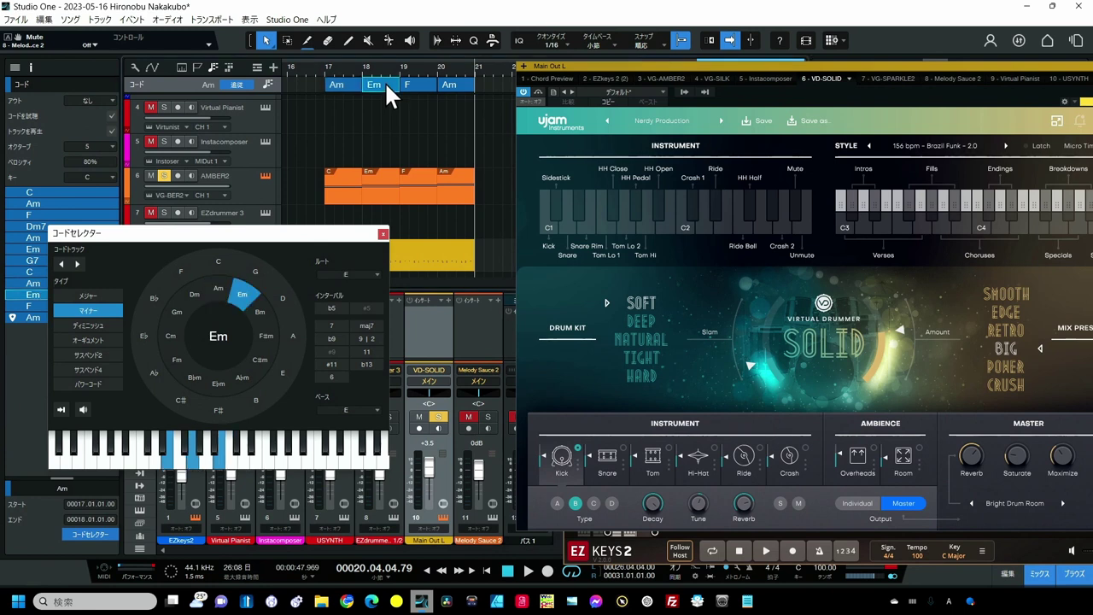
{"action": "left_click", "coordinate": [255, 271]}
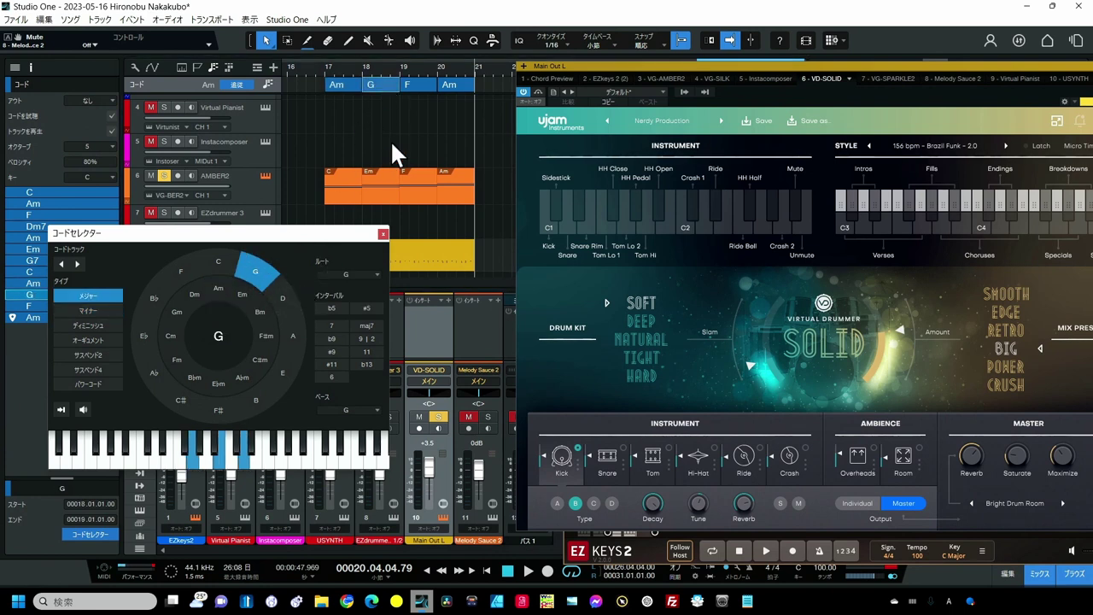
{"action": "left_click", "coordinate": [421, 83]}
{"action": "left_click", "coordinate": [218, 258]}
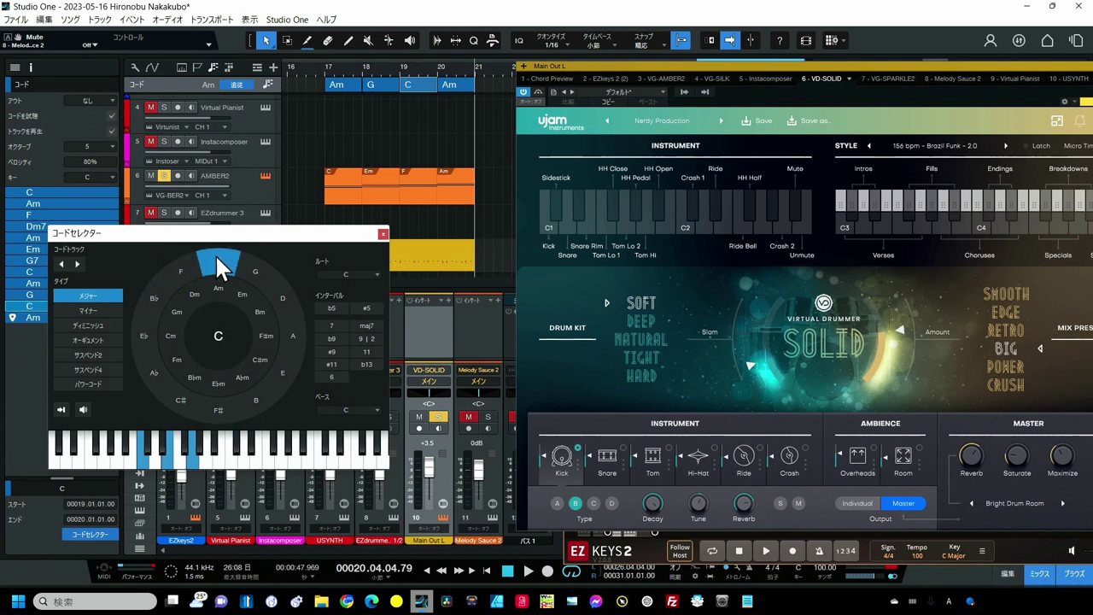
{"action": "left_click", "coordinate": [456, 85]}
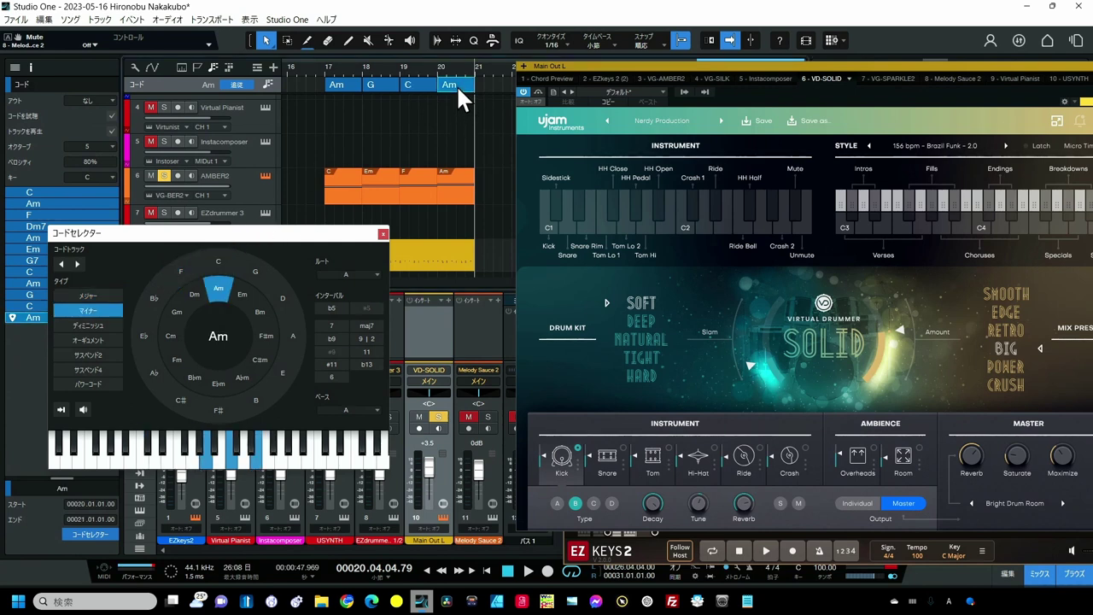
{"action": "left_click", "coordinate": [260, 271]}
{"action": "left_click", "coordinate": [328, 321]}
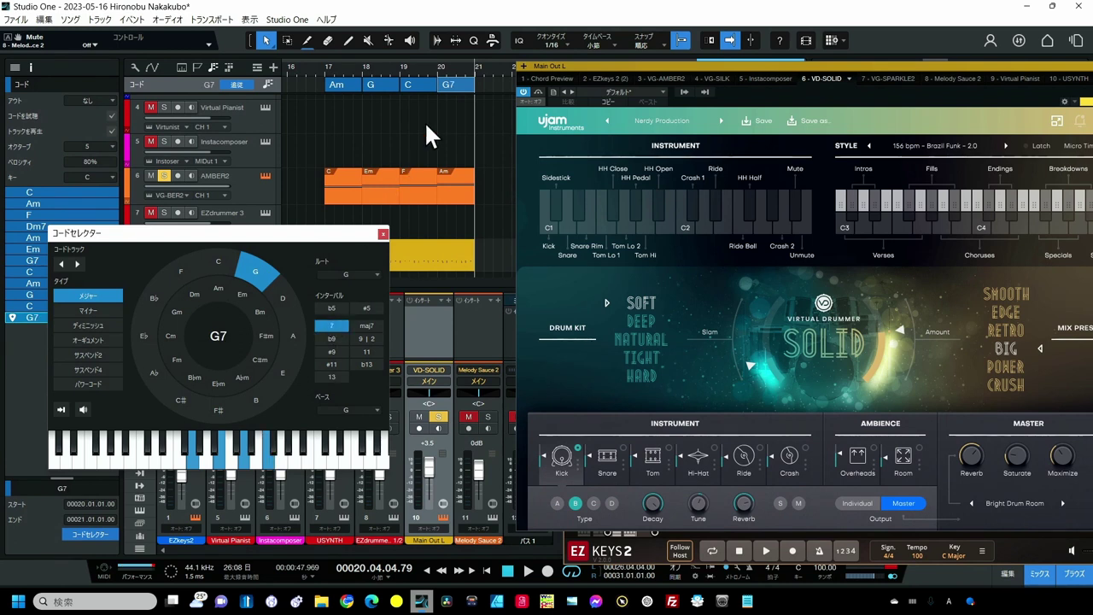
{"action": "left_click", "coordinate": [383, 234]}
{"action": "scroll", "coordinate": [264, 101], "scroll_direction": "up", "scroll_amount": 1}
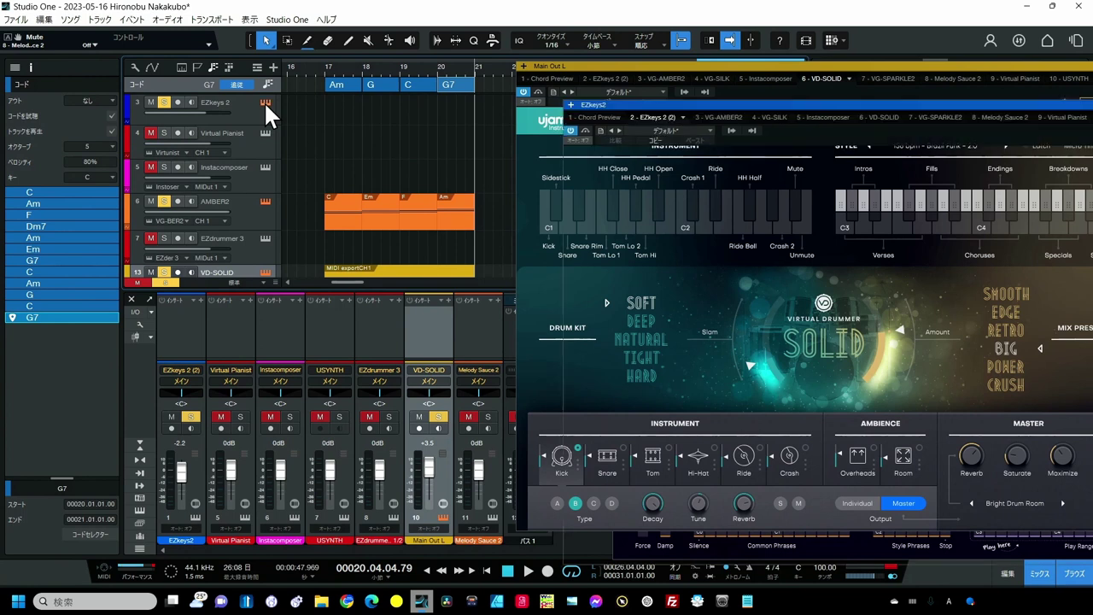
Step: Show EZkeys 2 and change the four chords of its bar 17 Verse block to Am, G, C and G7
{"action": "left_click", "coordinate": [265, 102]}
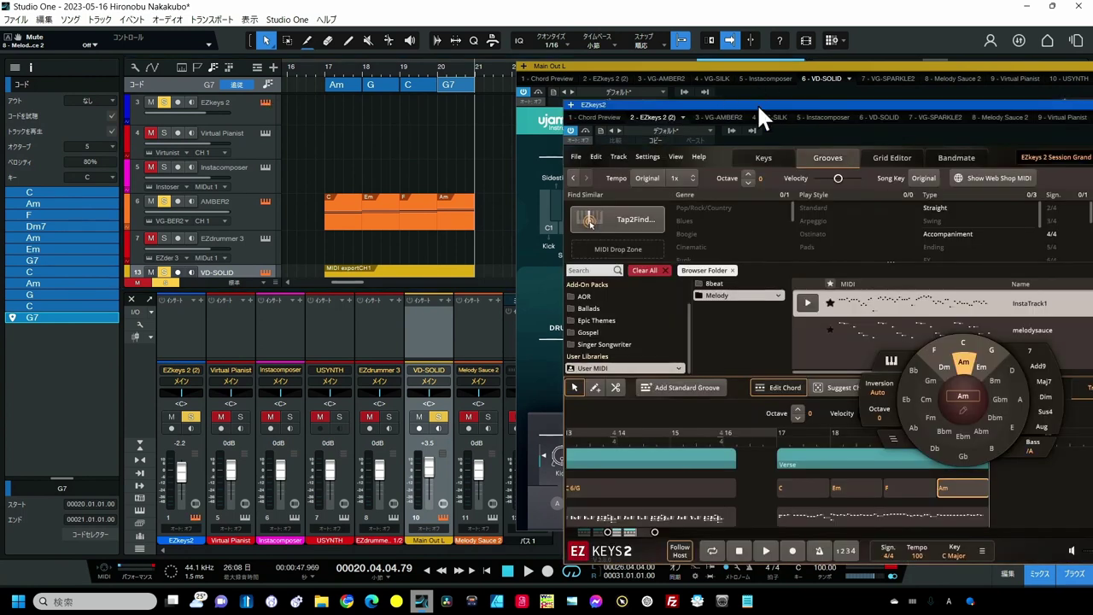
{"action": "left_click_drag", "start_coordinate": [757, 103], "coordinate": [685, 45]}
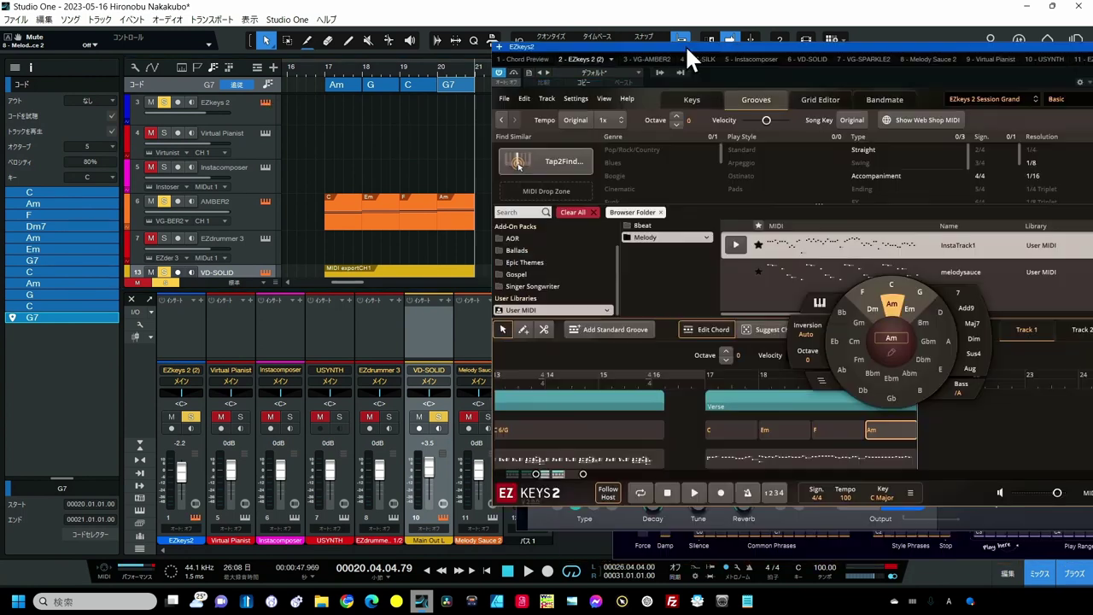
{"action": "left_click", "coordinate": [743, 430]}
{"action": "left_click", "coordinate": [730, 309]}
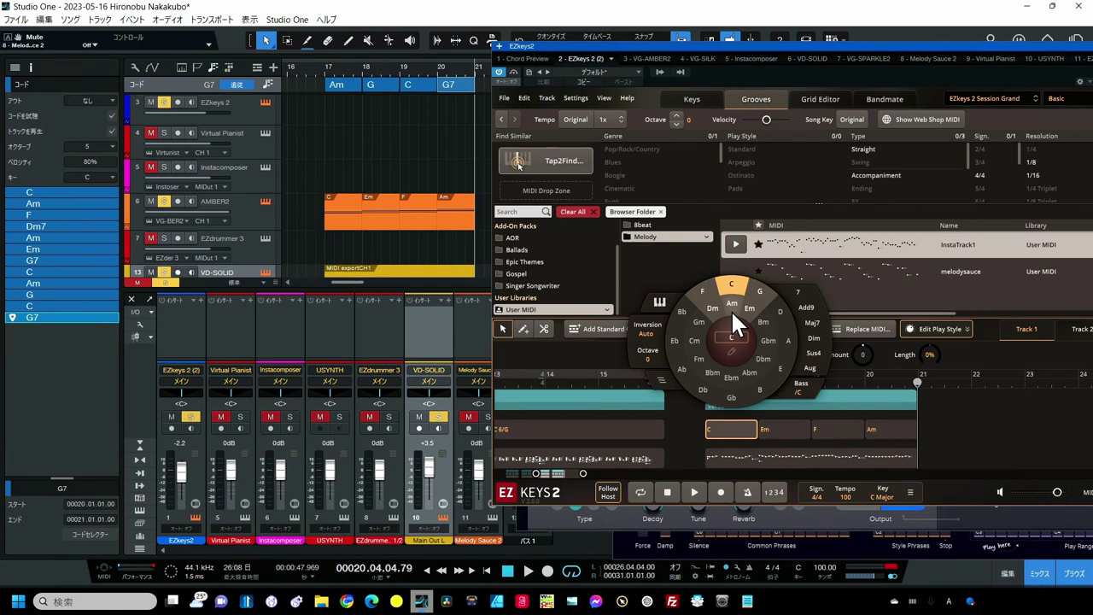
{"action": "left_click", "coordinate": [781, 427]}
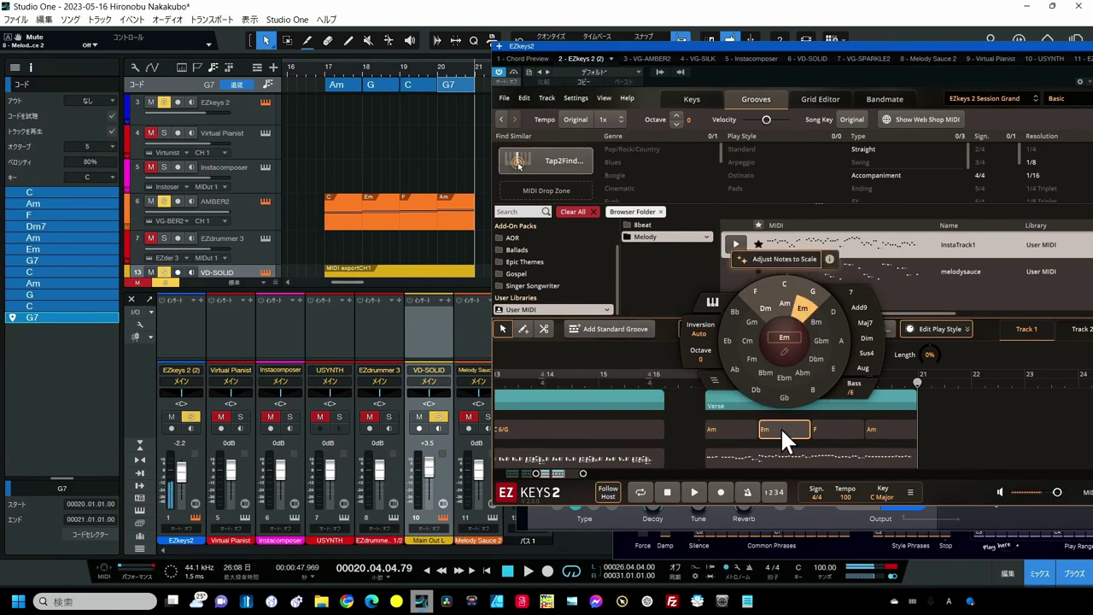
{"action": "left_click", "coordinate": [811, 292]}
{"action": "left_click", "coordinate": [830, 429]}
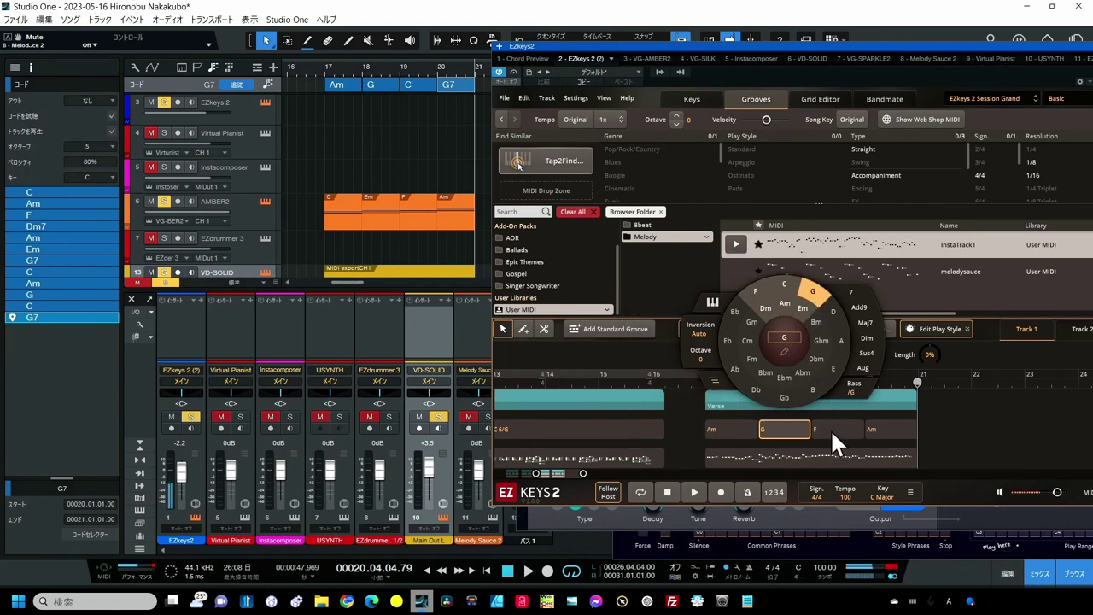
{"action": "left_click", "coordinate": [839, 284]}
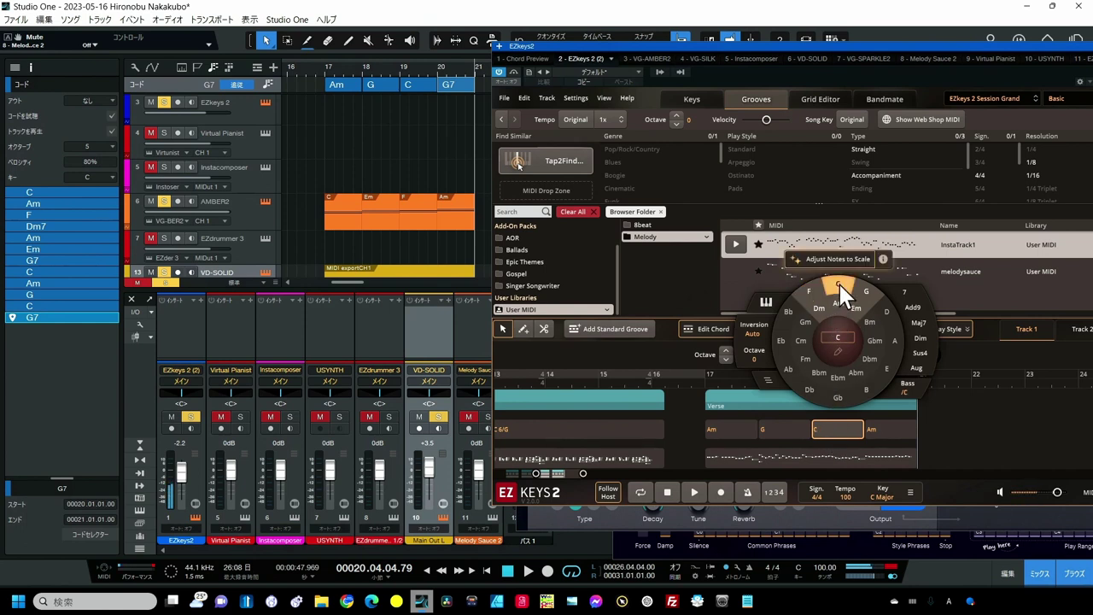
{"action": "left_click", "coordinate": [883, 429]}
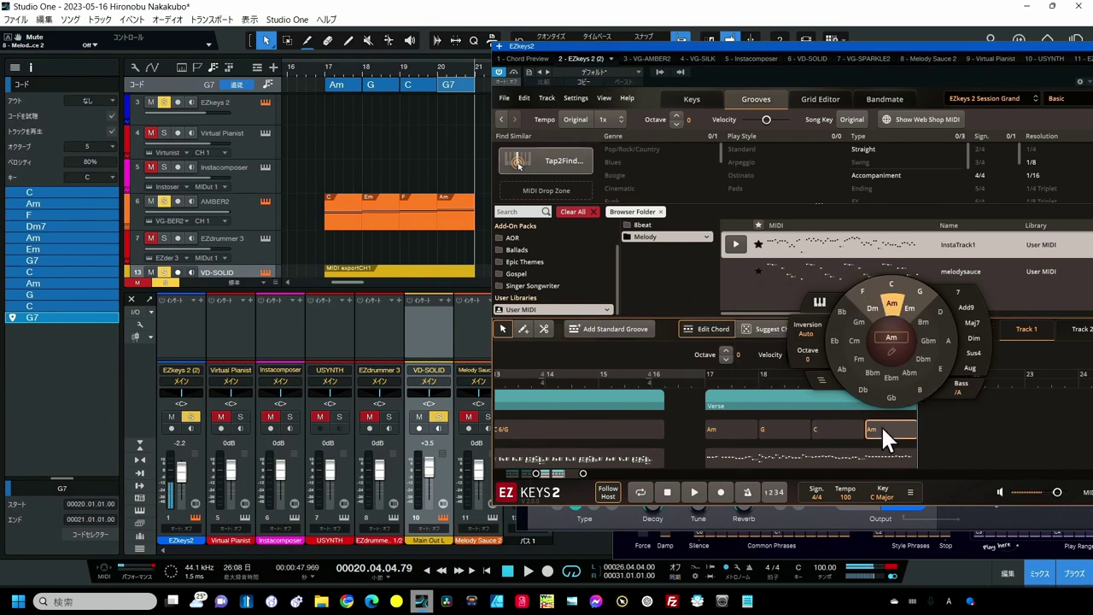
{"action": "left_click", "coordinate": [920, 292]}
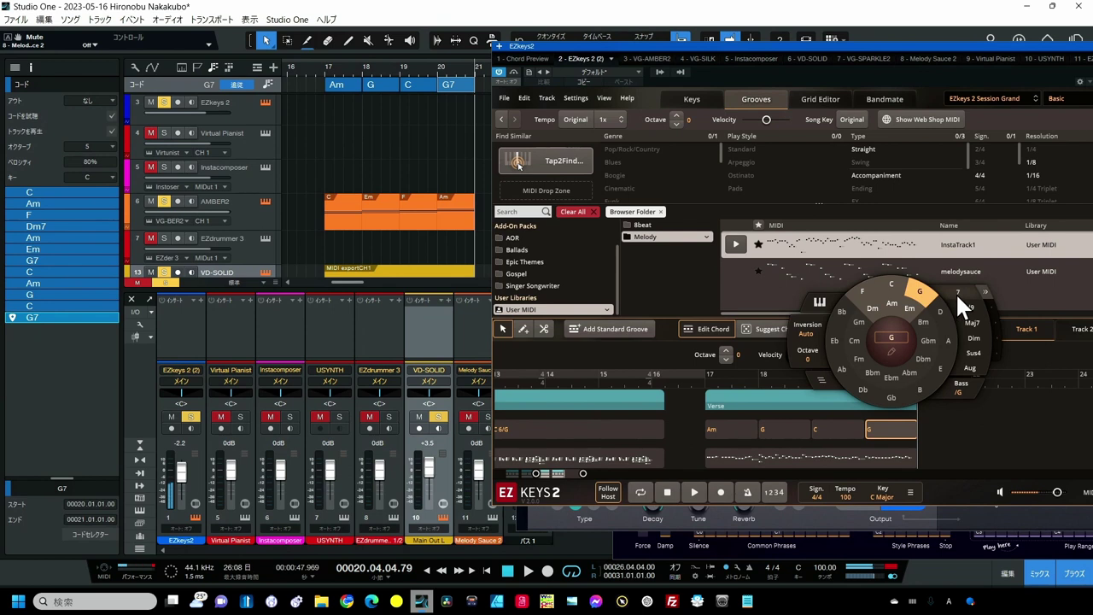
{"action": "left_click", "coordinate": [955, 292]}
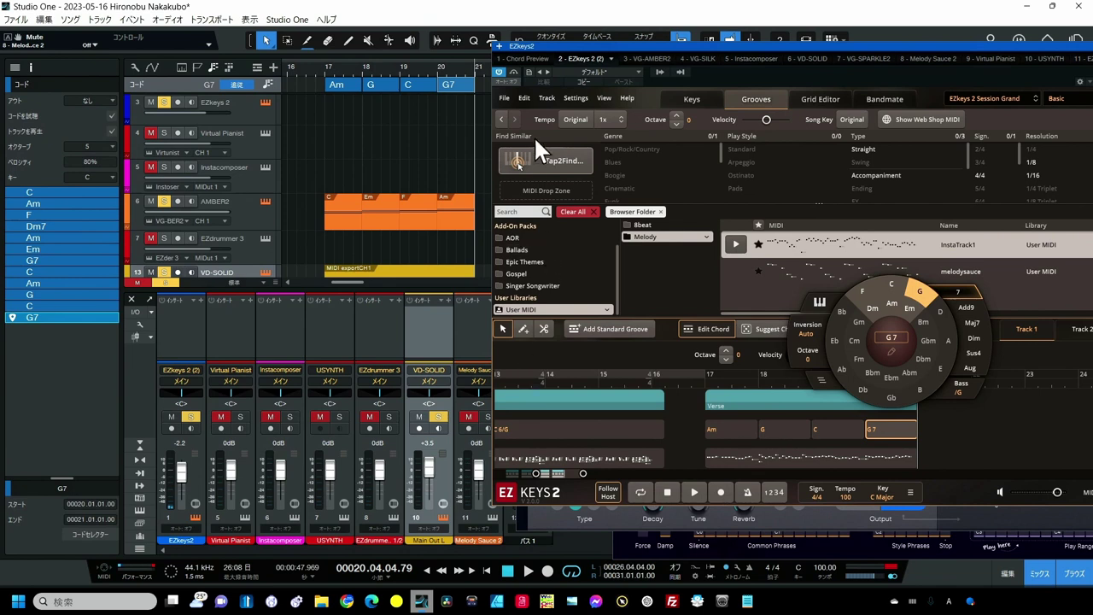
Step: Replace the AMBER2 clips at bars 17 to 20 with ones made from the chord track's Am, G, C and G7, and play from bar 17
{"action": "left_click_drag", "start_coordinate": [540, 46], "coordinate": [595, 45]}
{"action": "left_click_drag", "start_coordinate": [484, 82], "coordinate": [356, 82]}
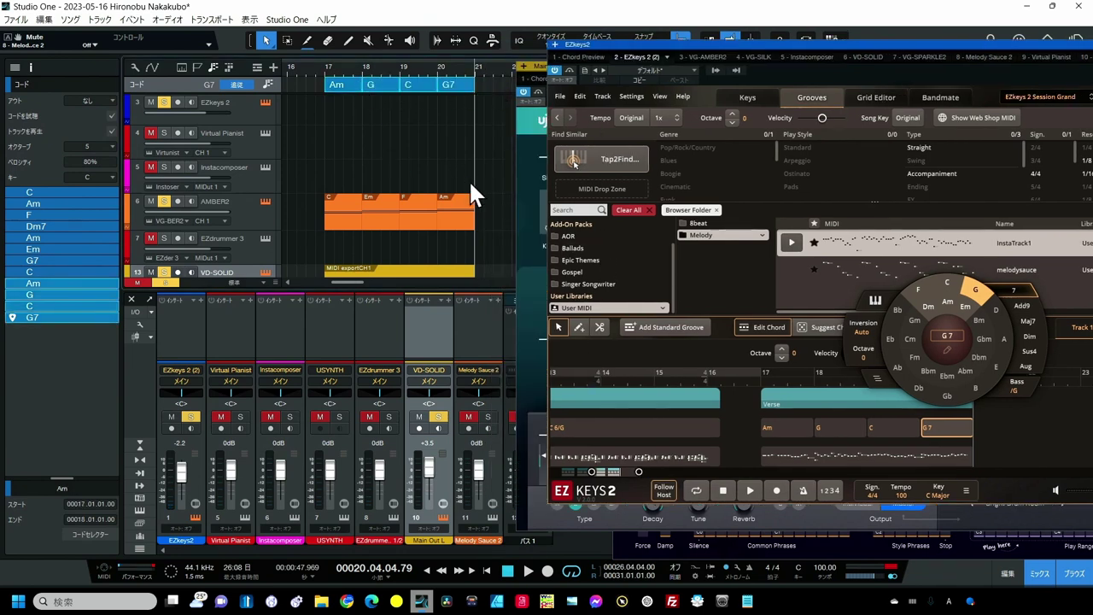
{"action": "left_click_drag", "start_coordinate": [485, 197], "coordinate": [333, 214]}
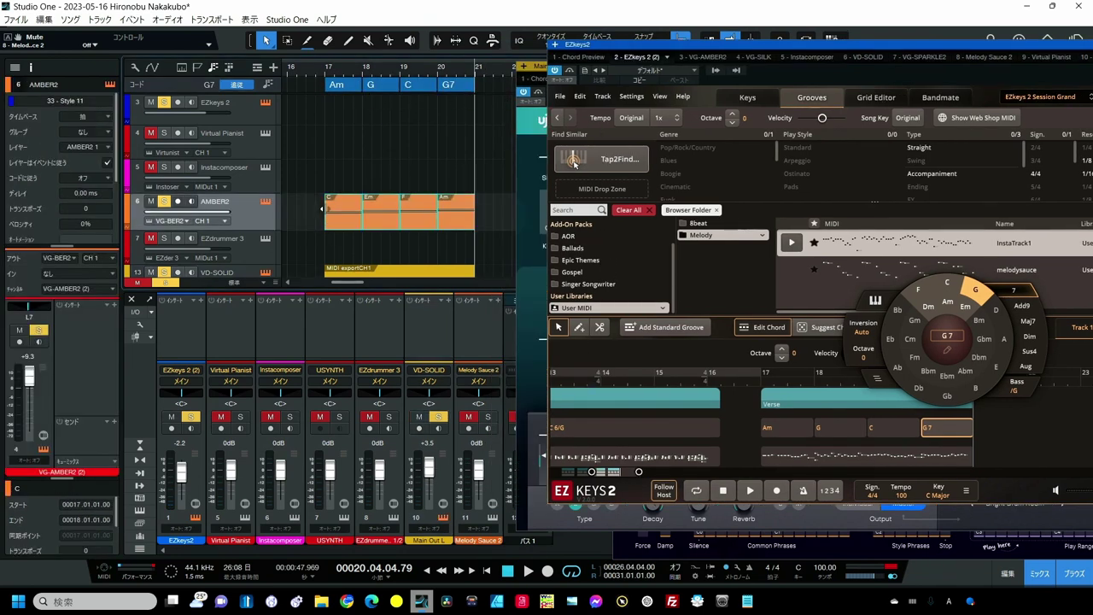
{"action": "key", "text": "Delete"}
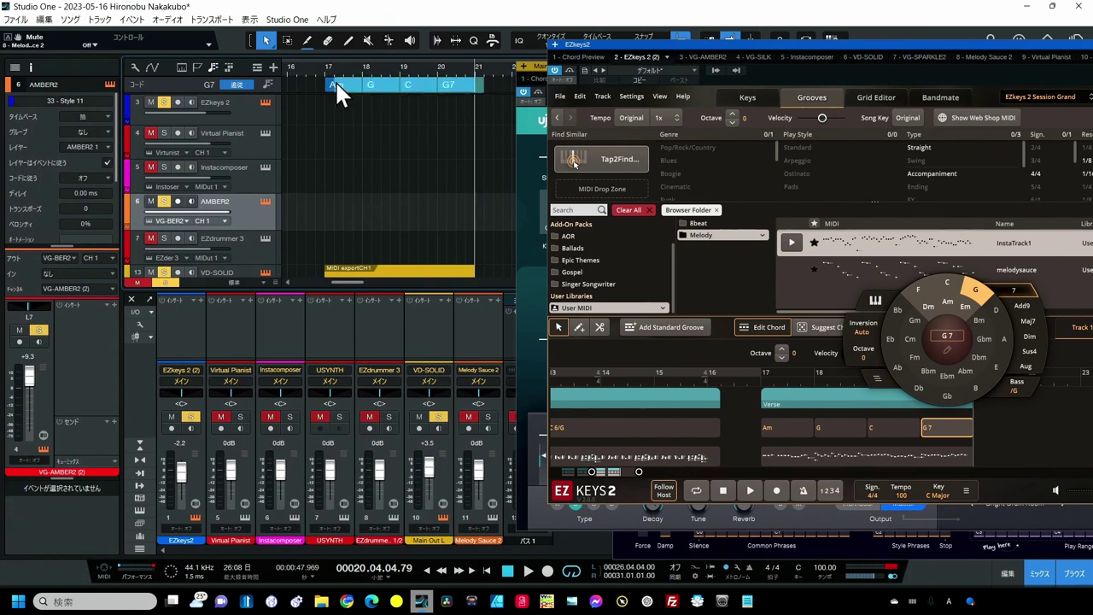
{"action": "left_click", "coordinate": [335, 80]}
{"action": "left_click_drag", "start_coordinate": [338, 85], "coordinate": [338, 203]}
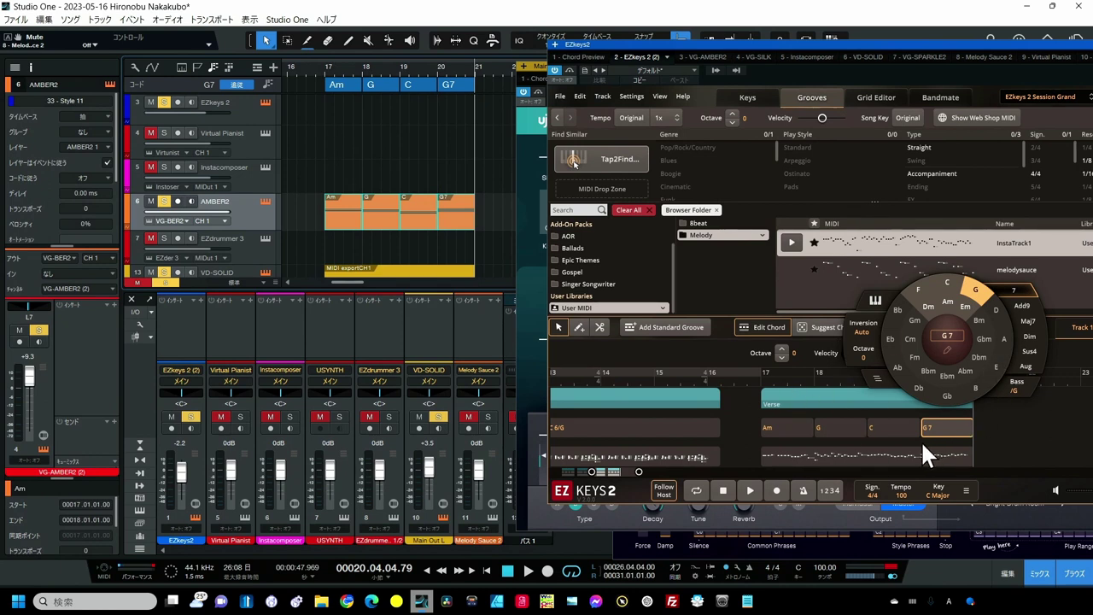
{"action": "left_click", "coordinate": [323, 70]}
{"action": "key", "text": "space"}
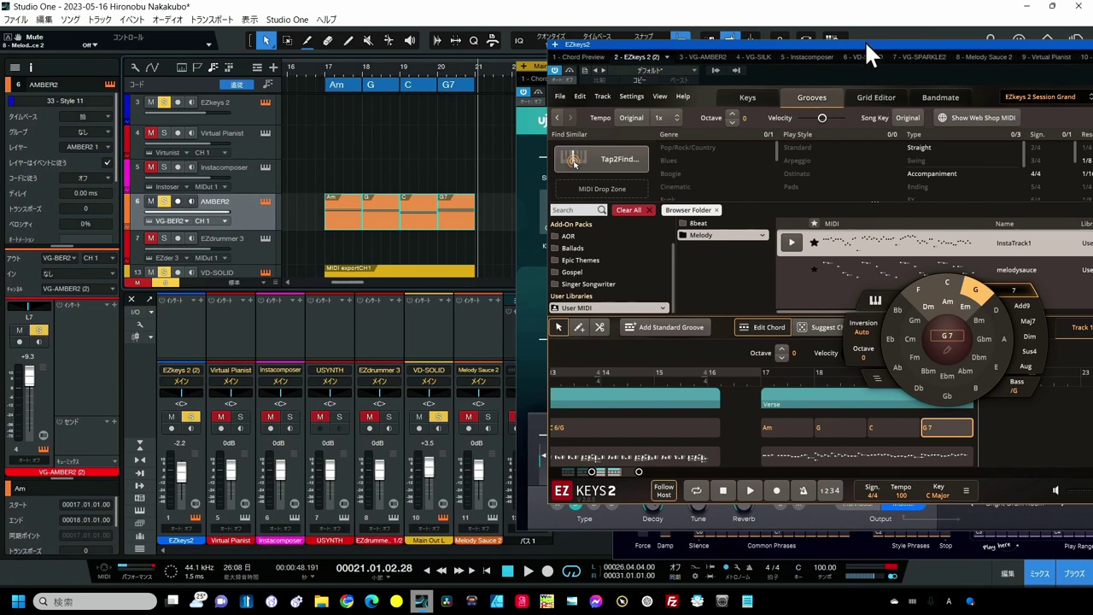
Step: Replace the MIDI of the EZkeys 2 Verse block at bar 17 with the melodysauce melody and play the arrangement from bar 17
{"action": "left_click_drag", "start_coordinate": [865, 44], "coordinate": [787, 22]}
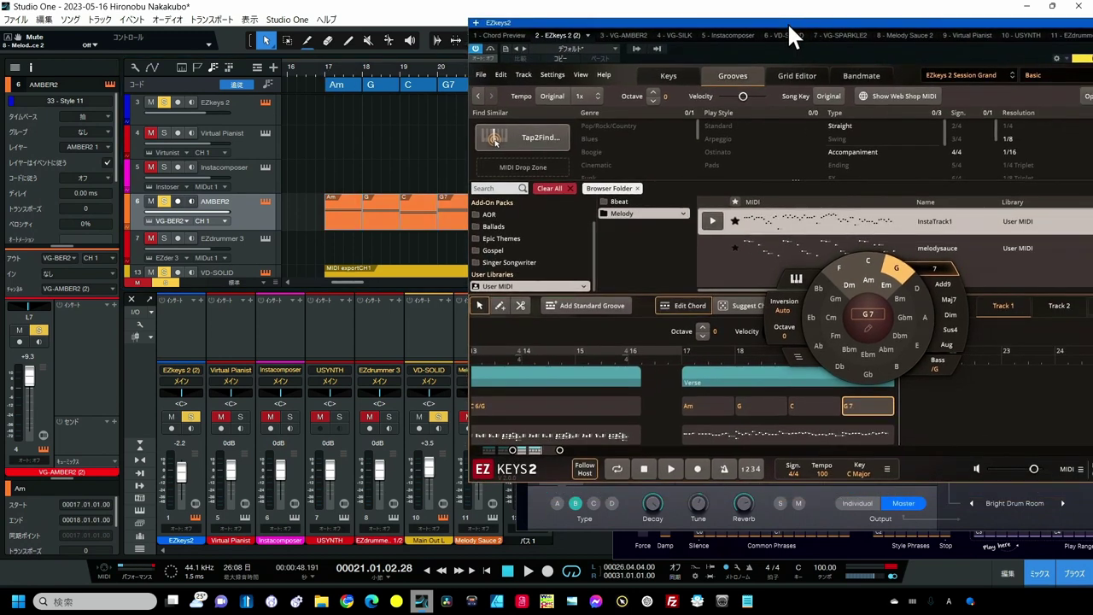
{"action": "left_click", "coordinate": [771, 239]}
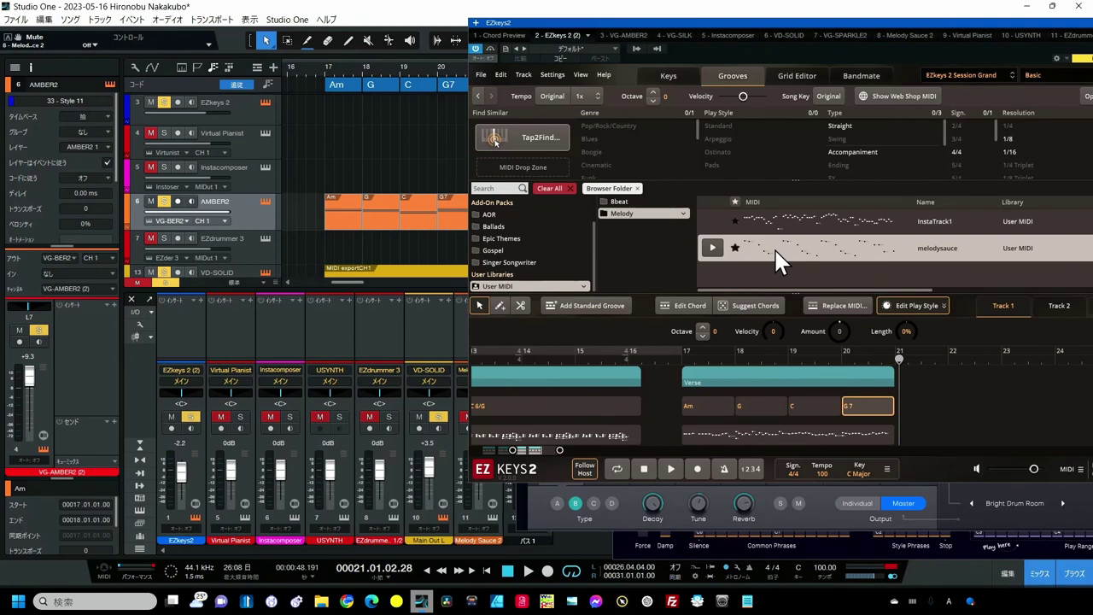
{"action": "left_click", "coordinate": [732, 380]}
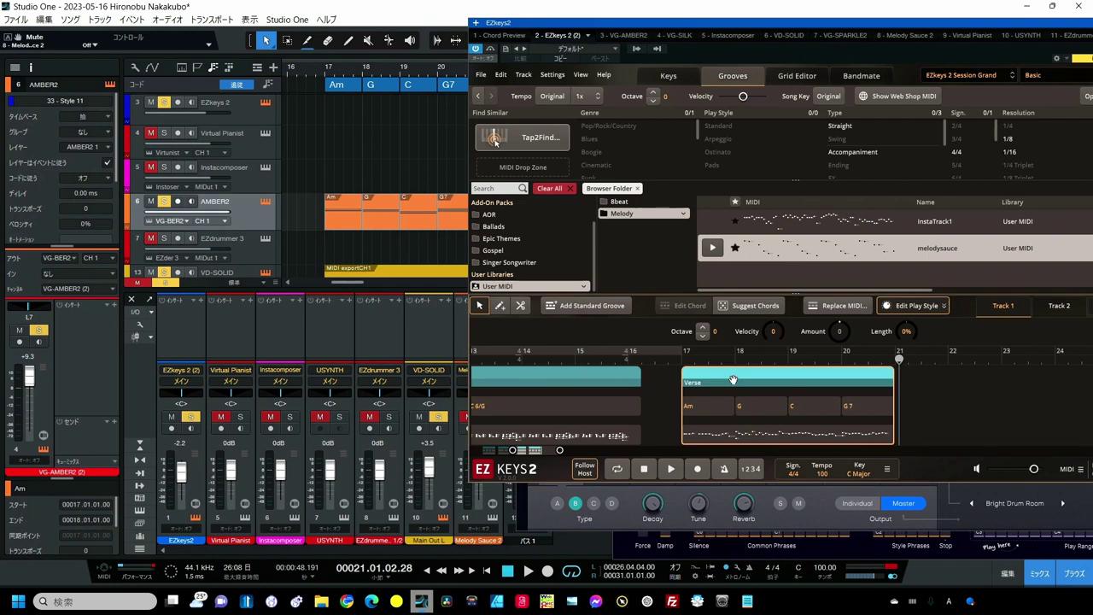
{"action": "left_click", "coordinate": [843, 304]}
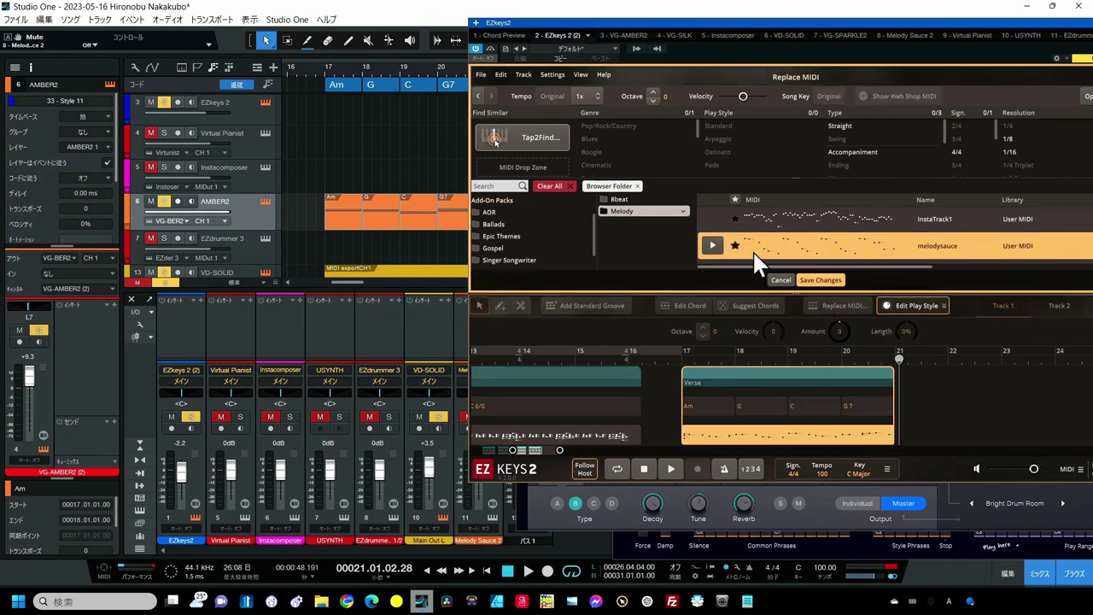
{"action": "left_click", "coordinate": [819, 280]}
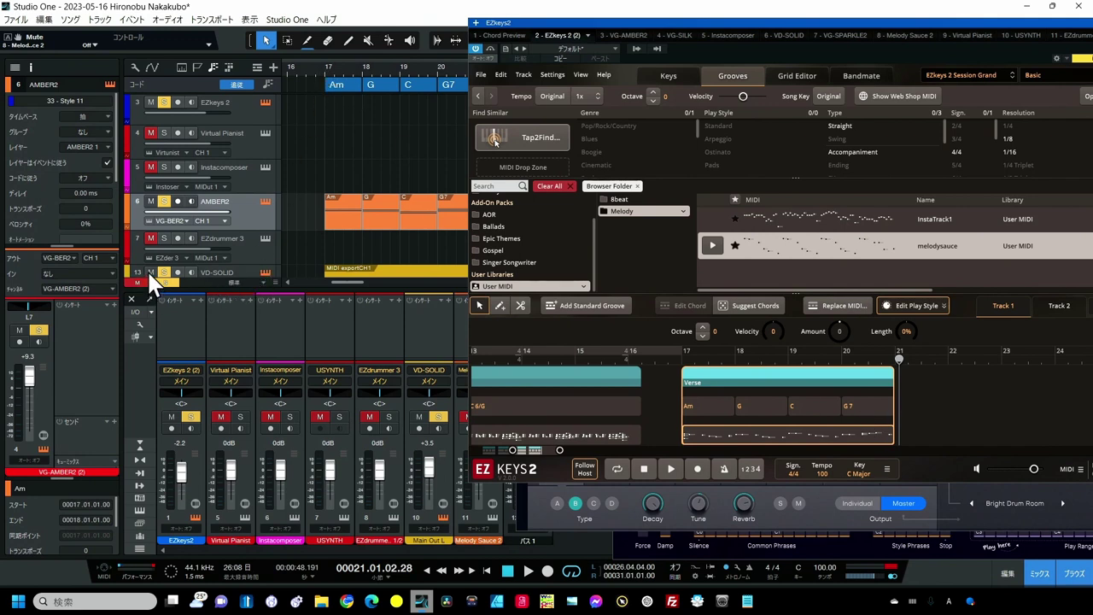
{"action": "left_click", "coordinate": [324, 68]}
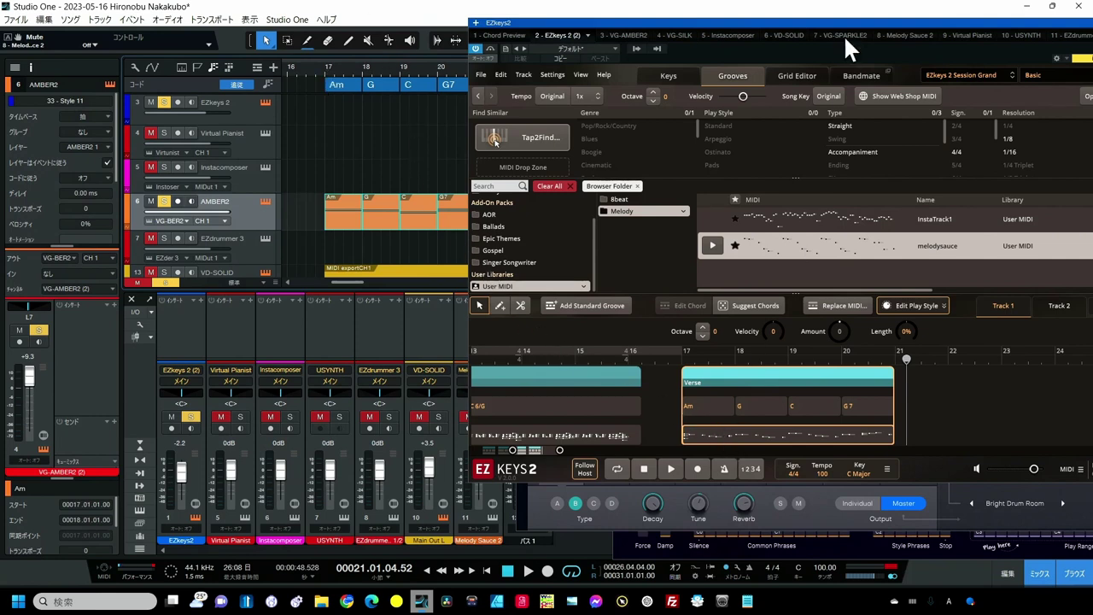
Step: Show the notes of the EZkeys 2 Verse block in the Grid Editor
{"action": "left_click", "coordinate": [810, 73]}
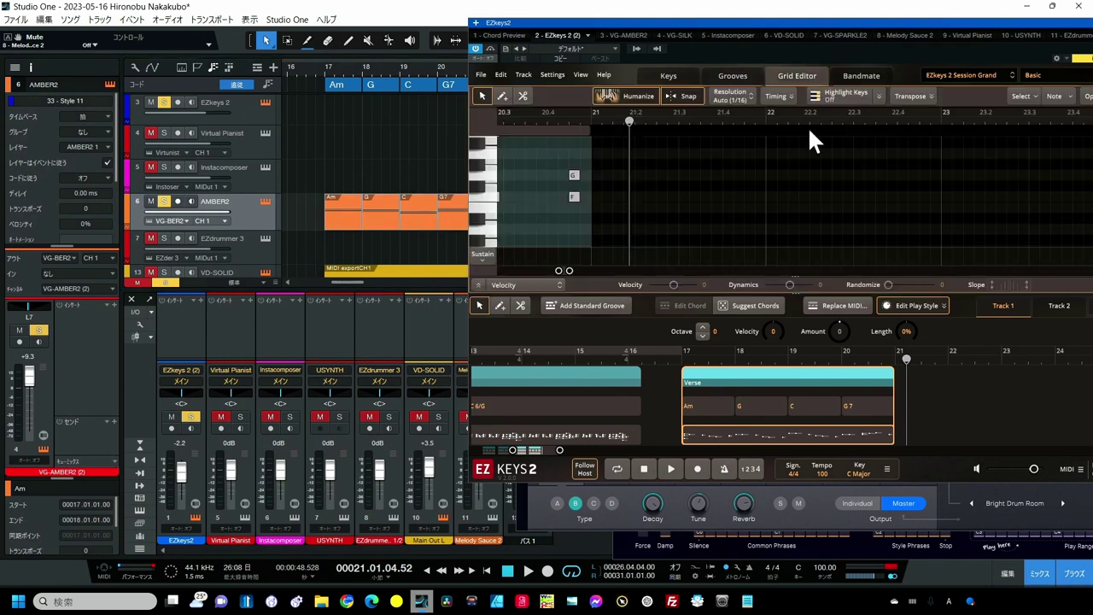